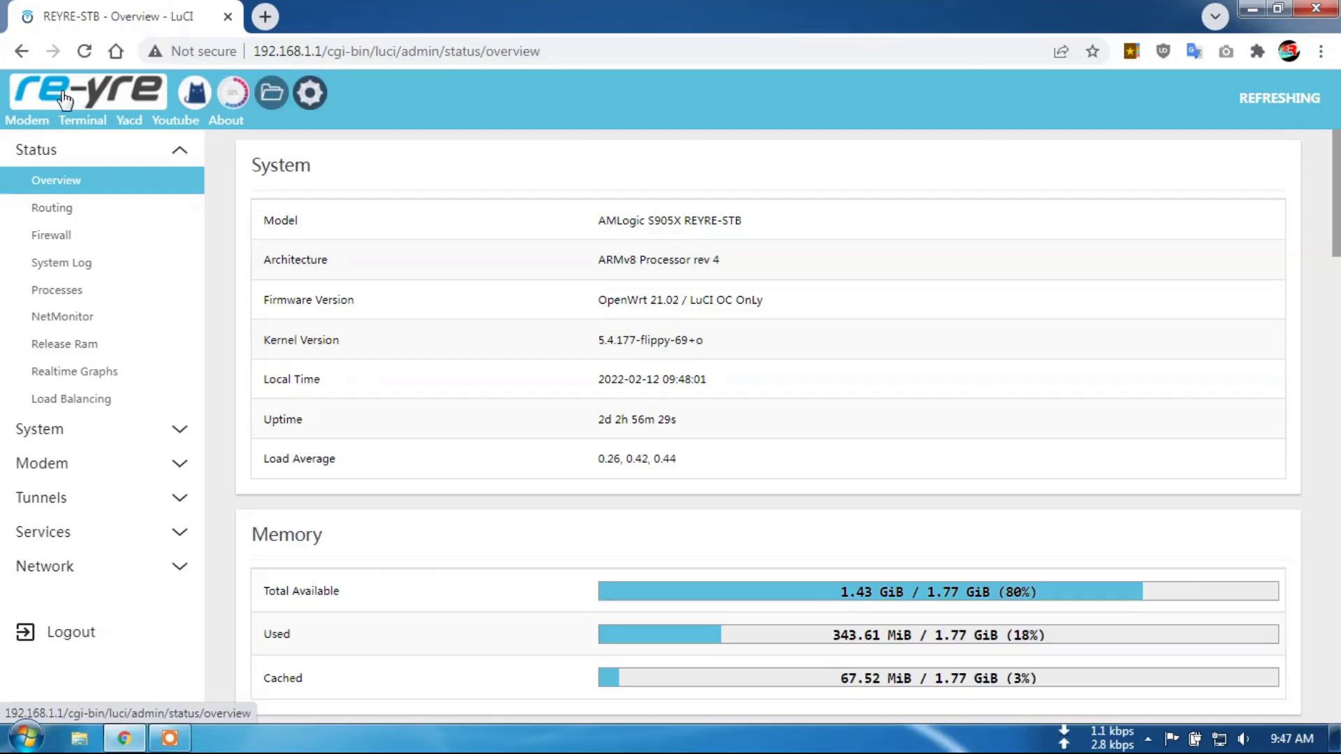
Step: Open the router's File Explorer in a new browser tab and switch to it
click(195, 99)
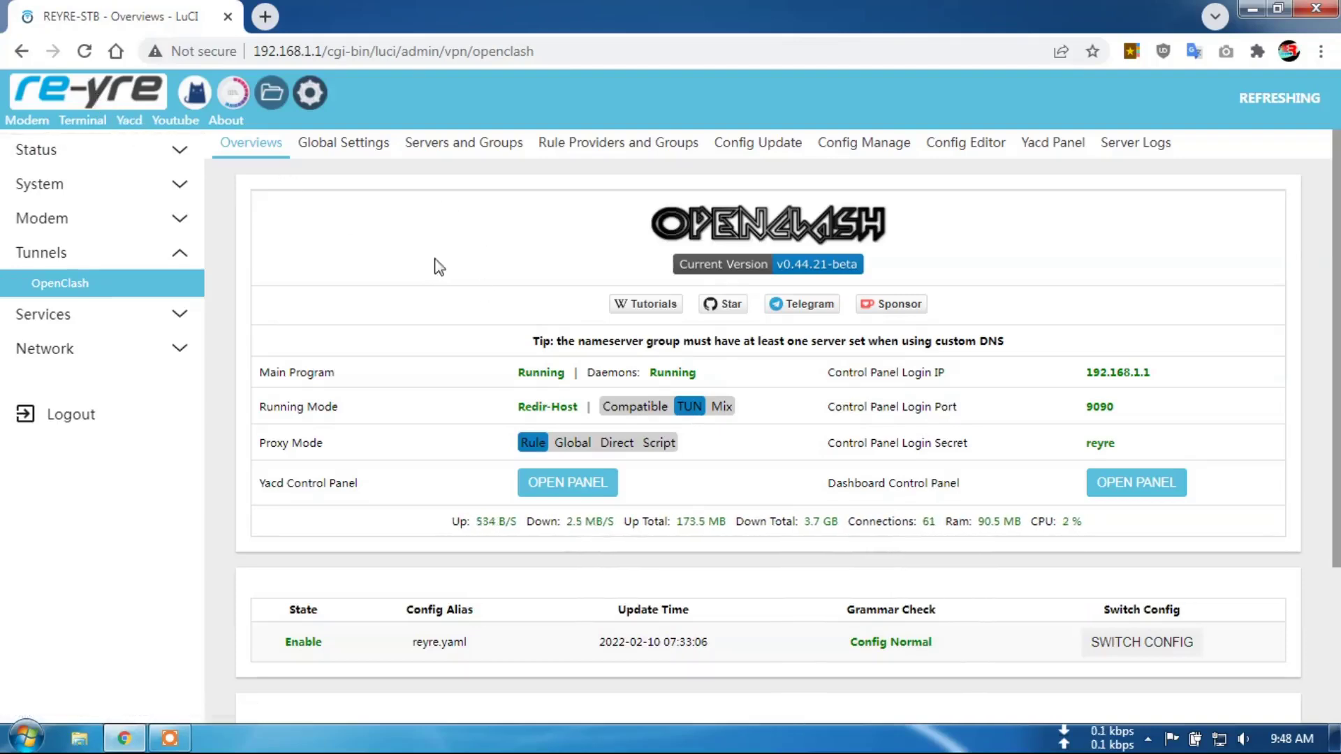
click(183, 182)
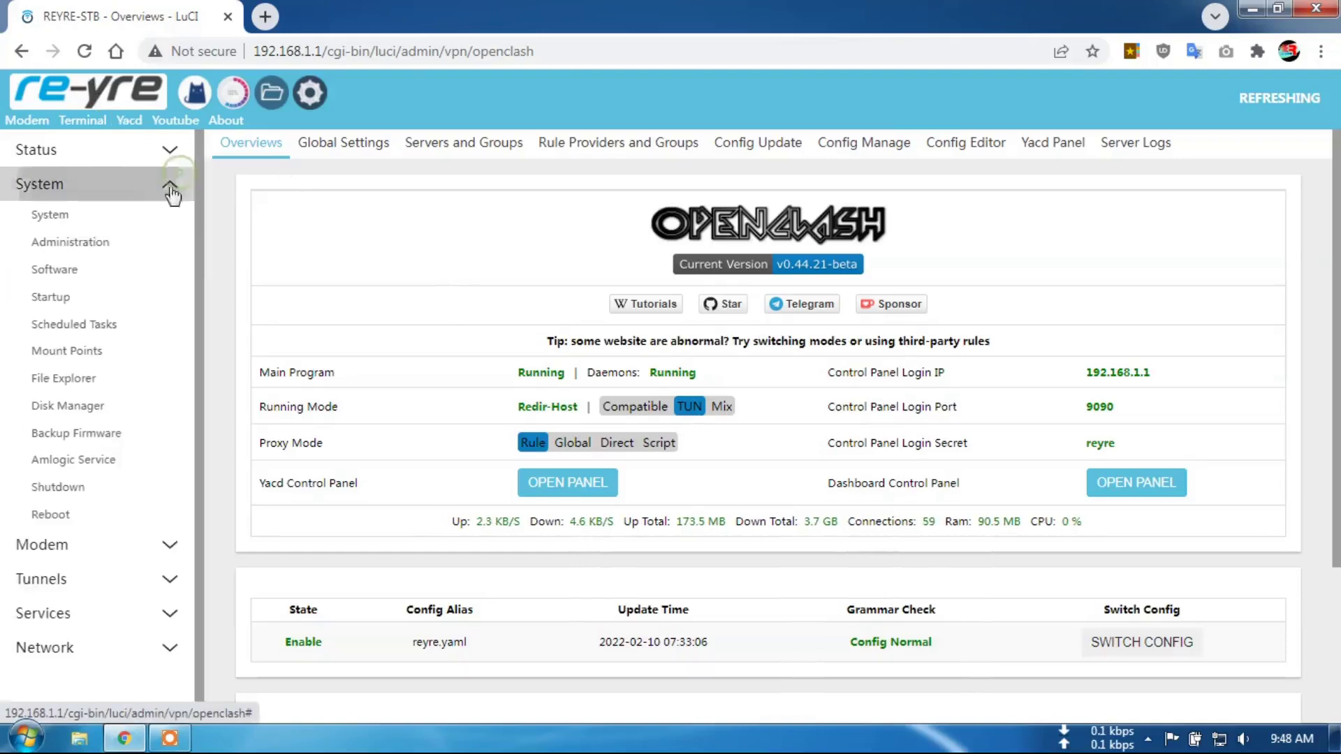
right_click(89, 374)
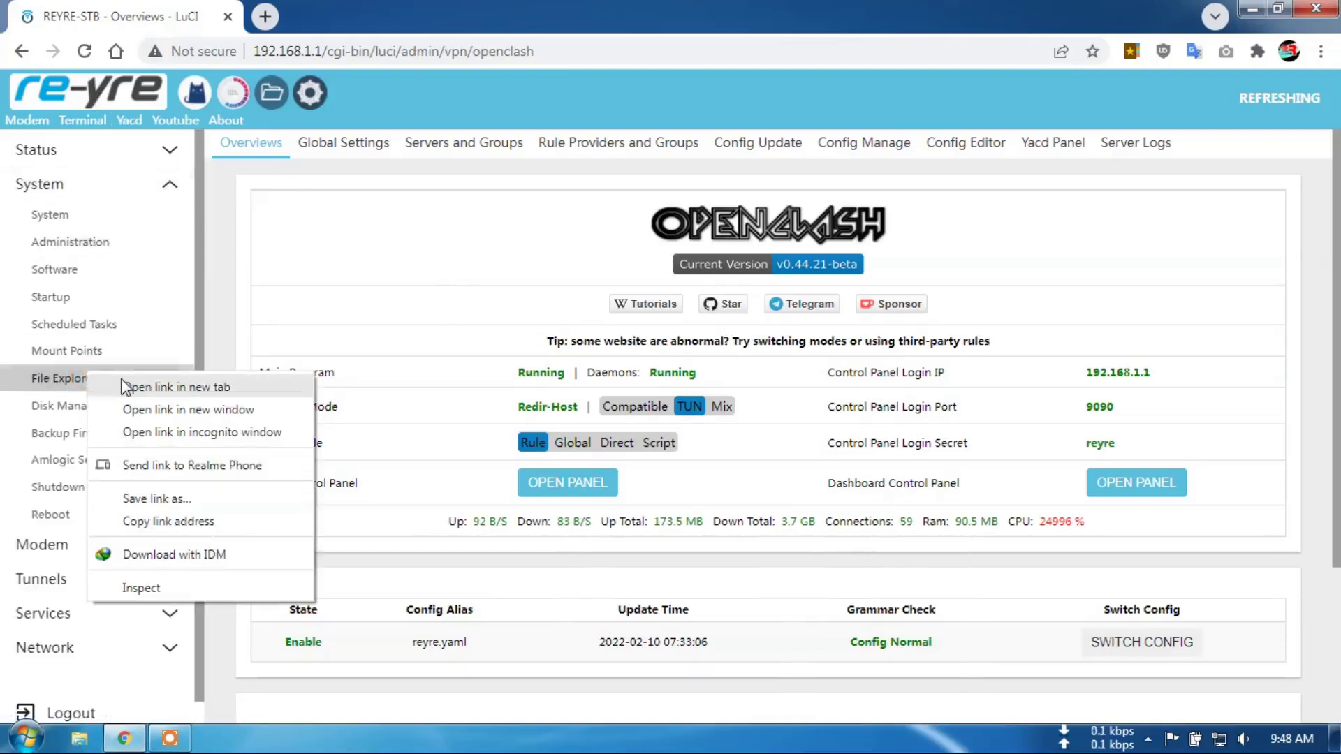
click(175, 387)
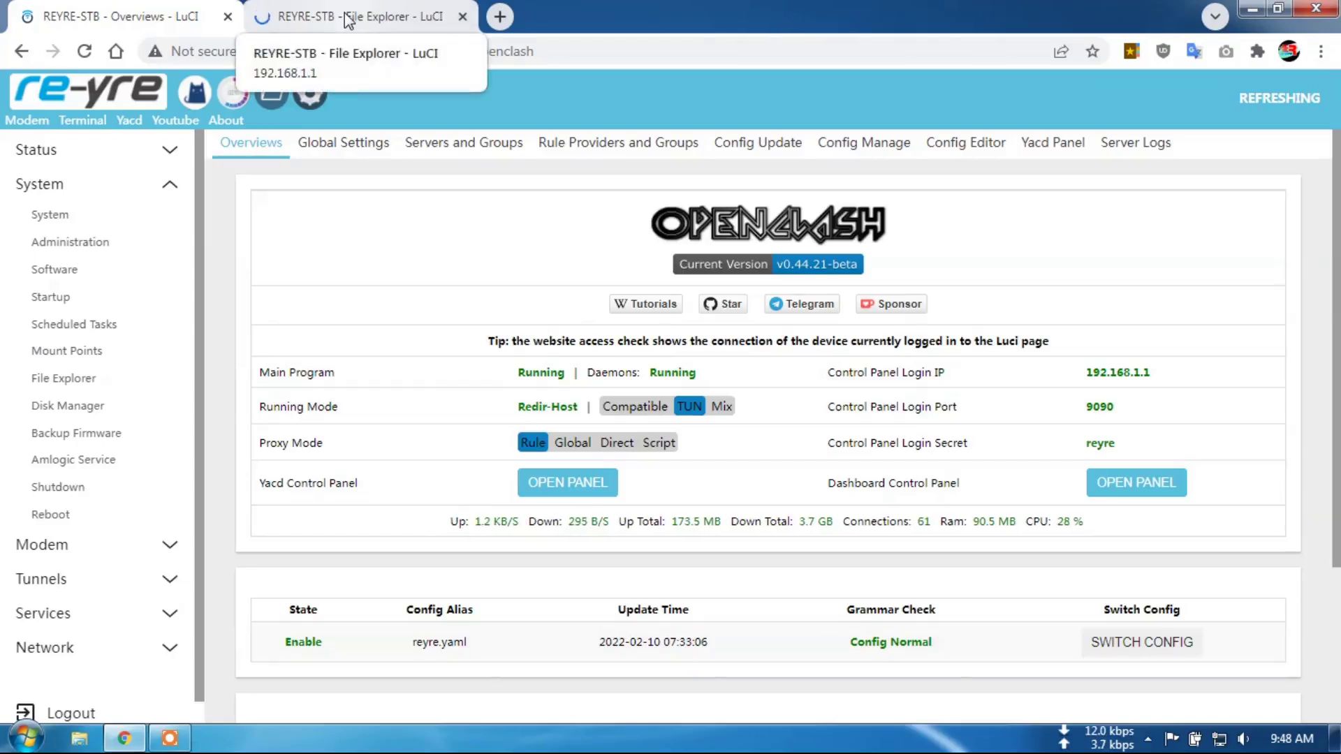
click(347, 21)
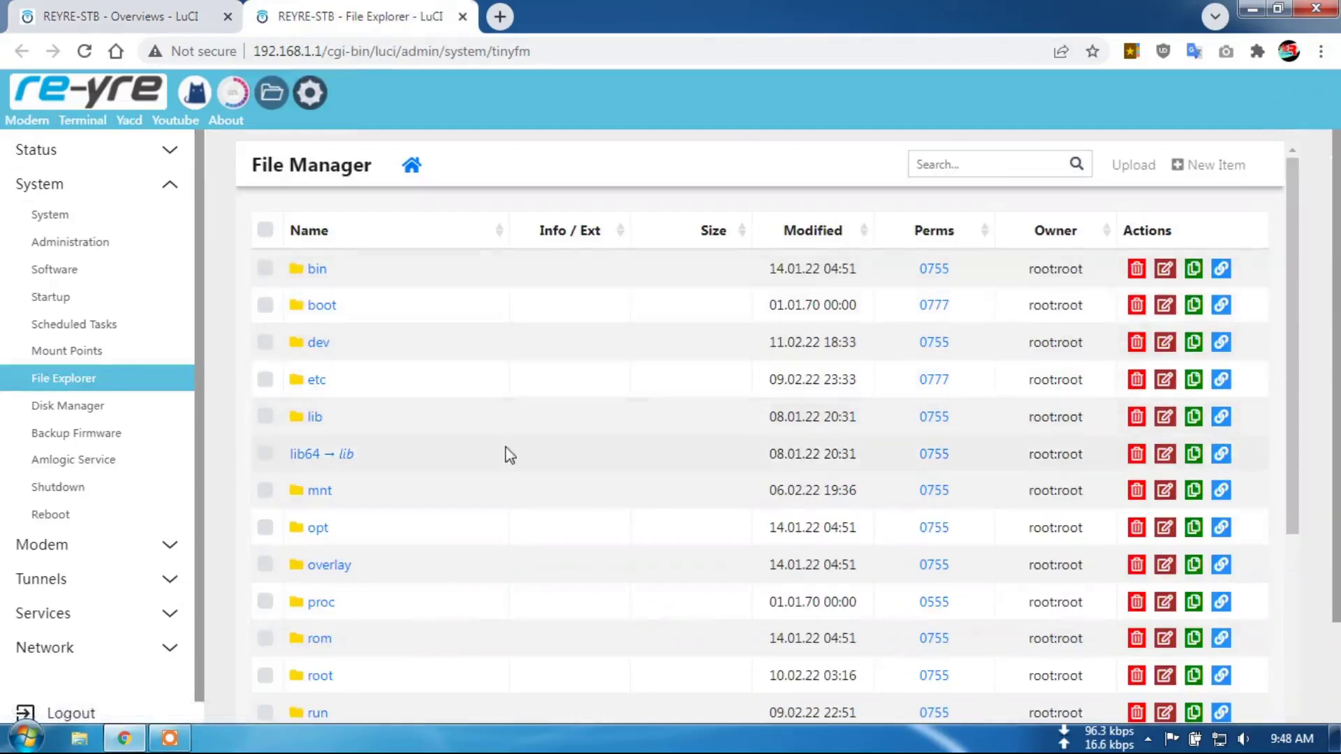
Step: Go to the www/luci-static/material folder in the router's file manager
scroll(509, 455, down, 3)
scroll(414, 501, down, 2)
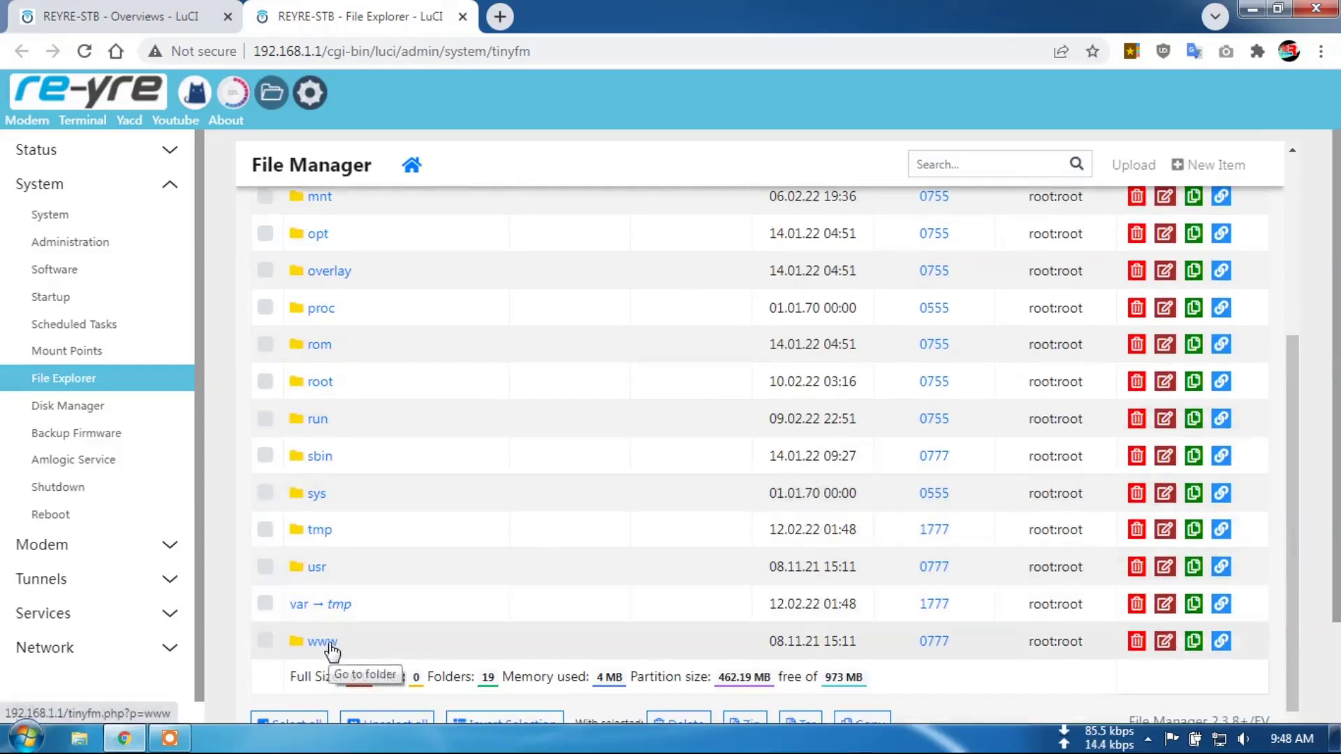
click(323, 641)
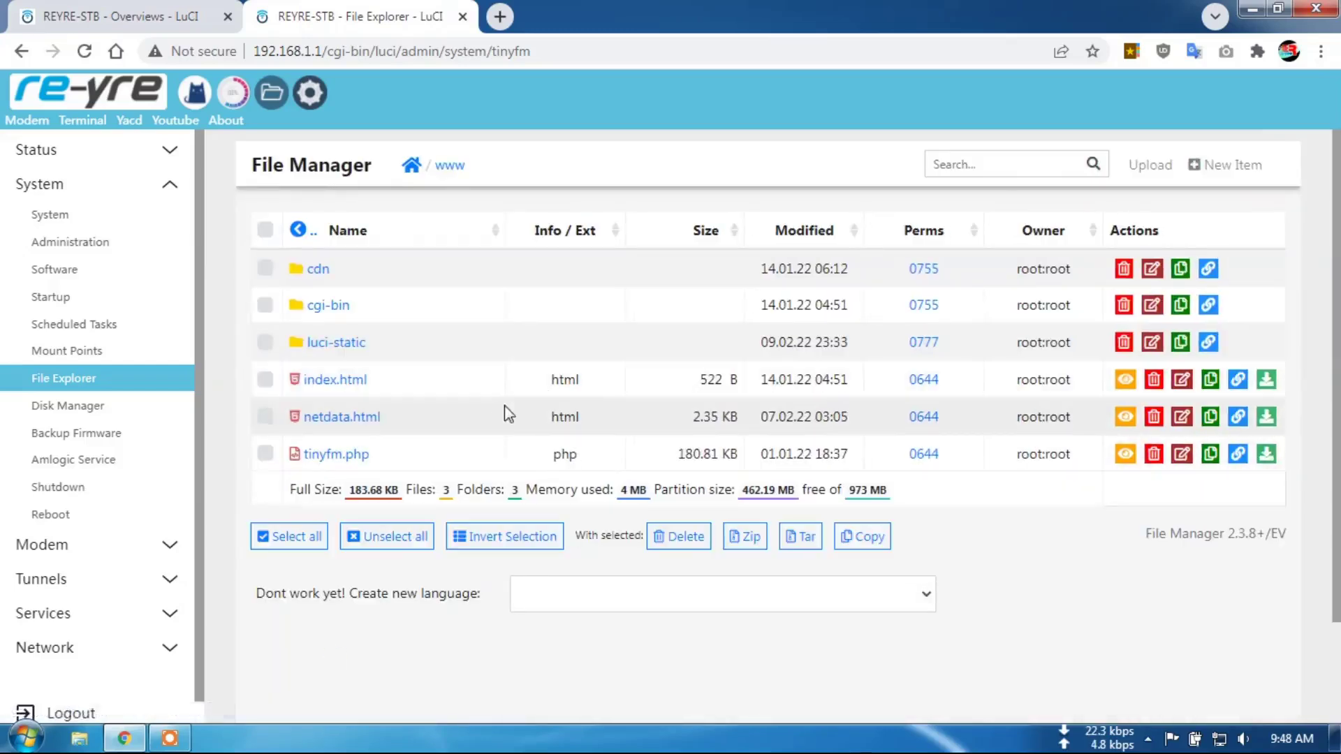
click(339, 343)
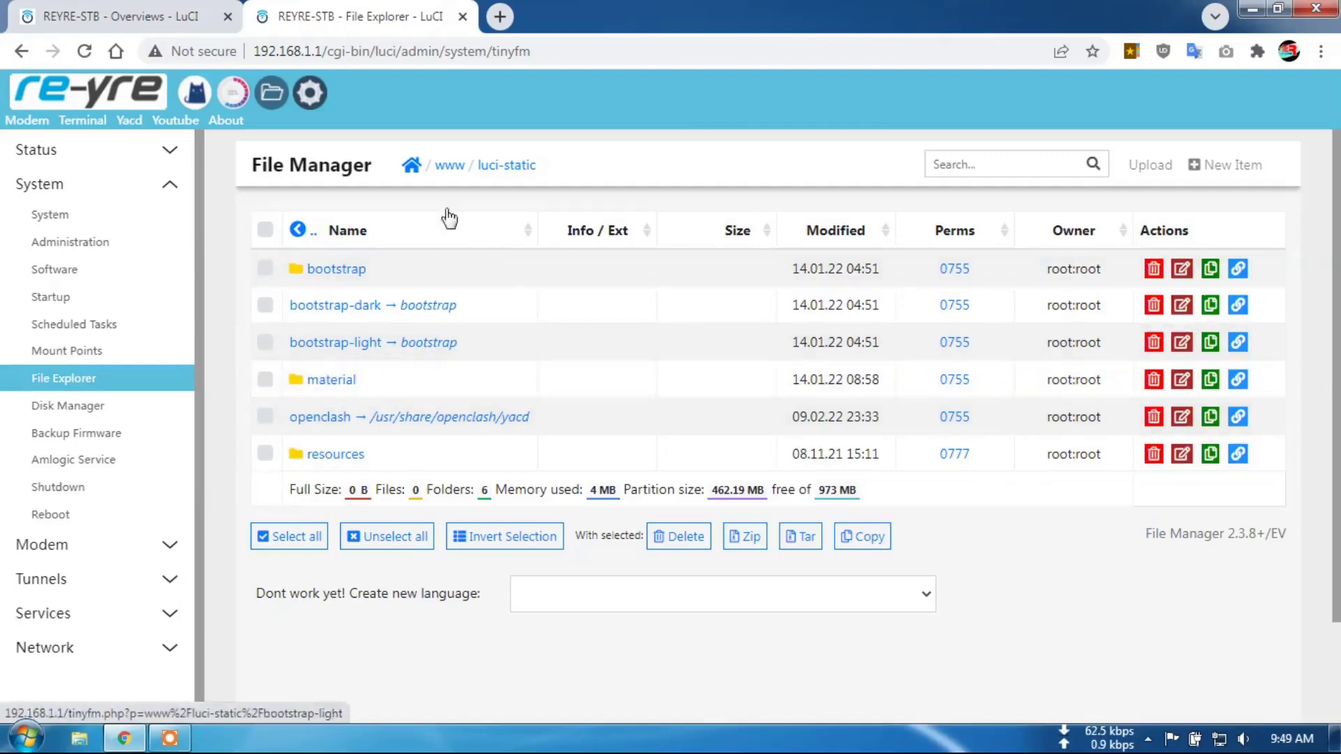
click(329, 383)
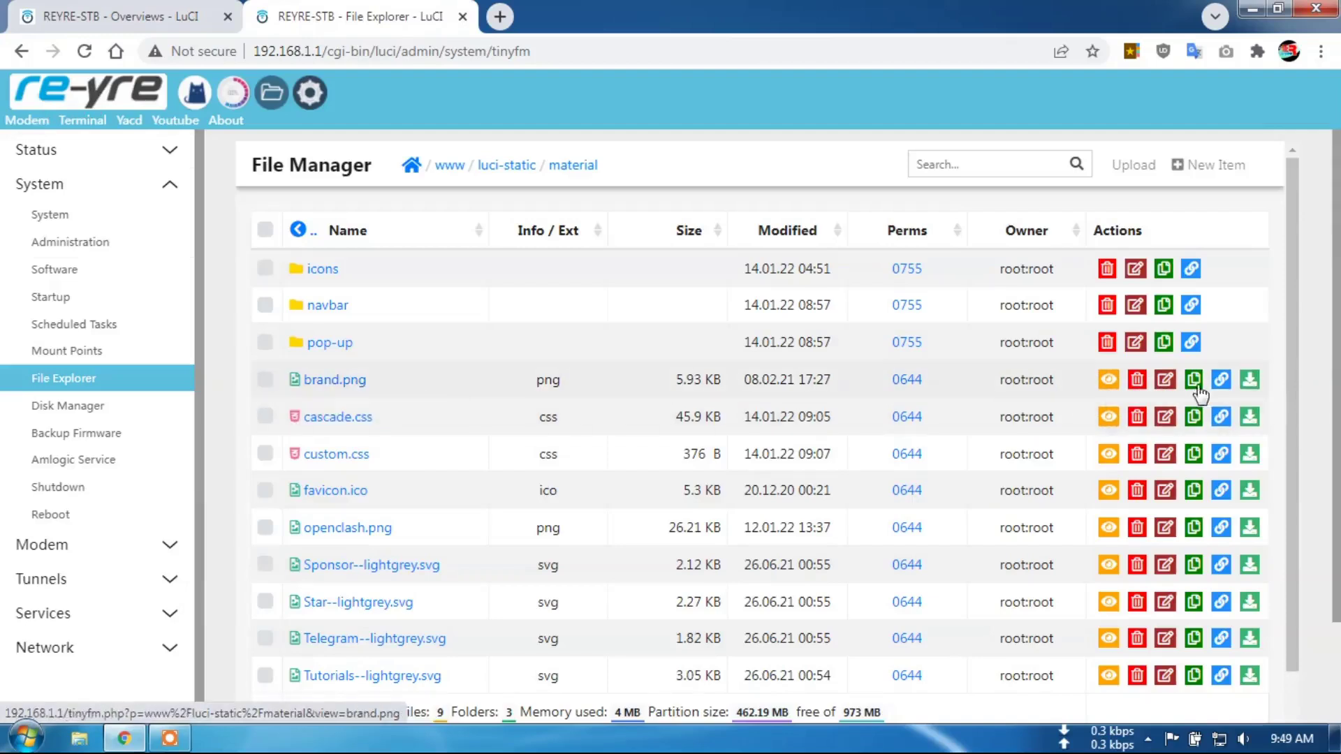
Step: Download brand.png from the router's material folder and view the saved copy from the computer's Downloads folder
click(1248, 380)
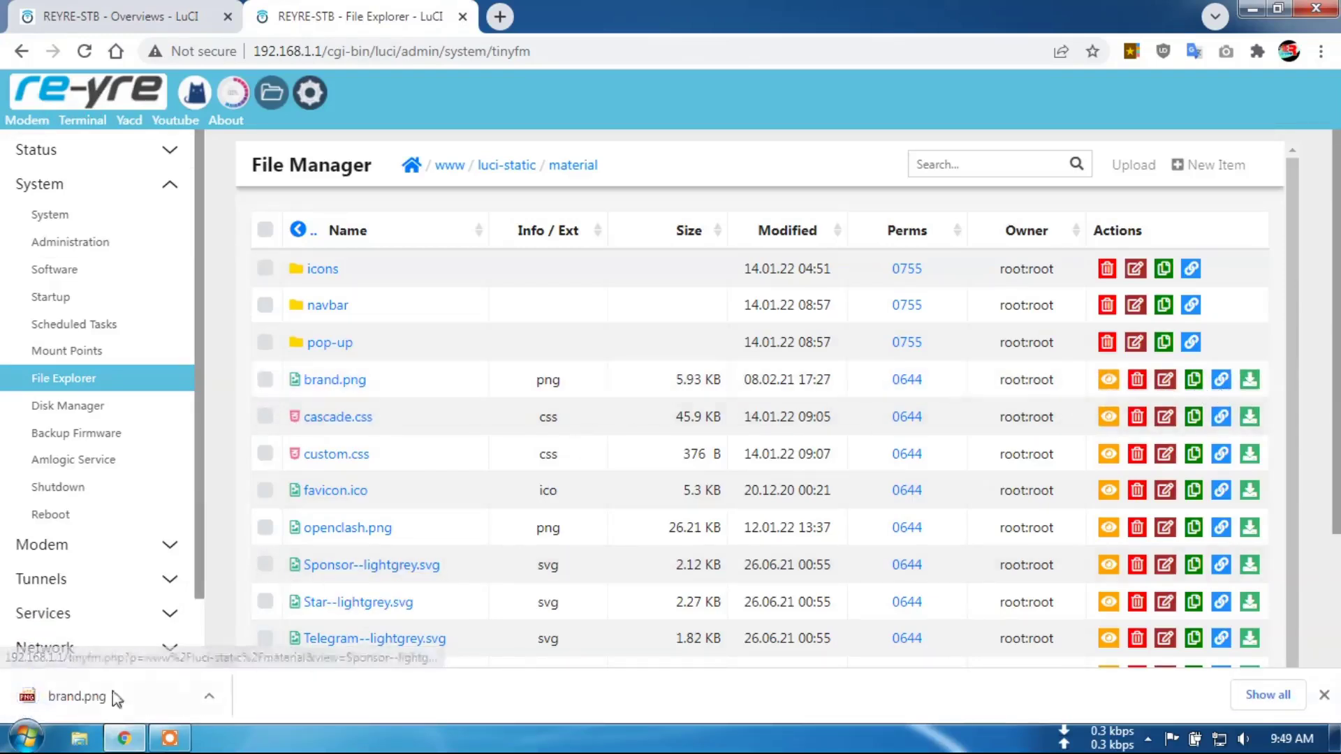
click(79, 738)
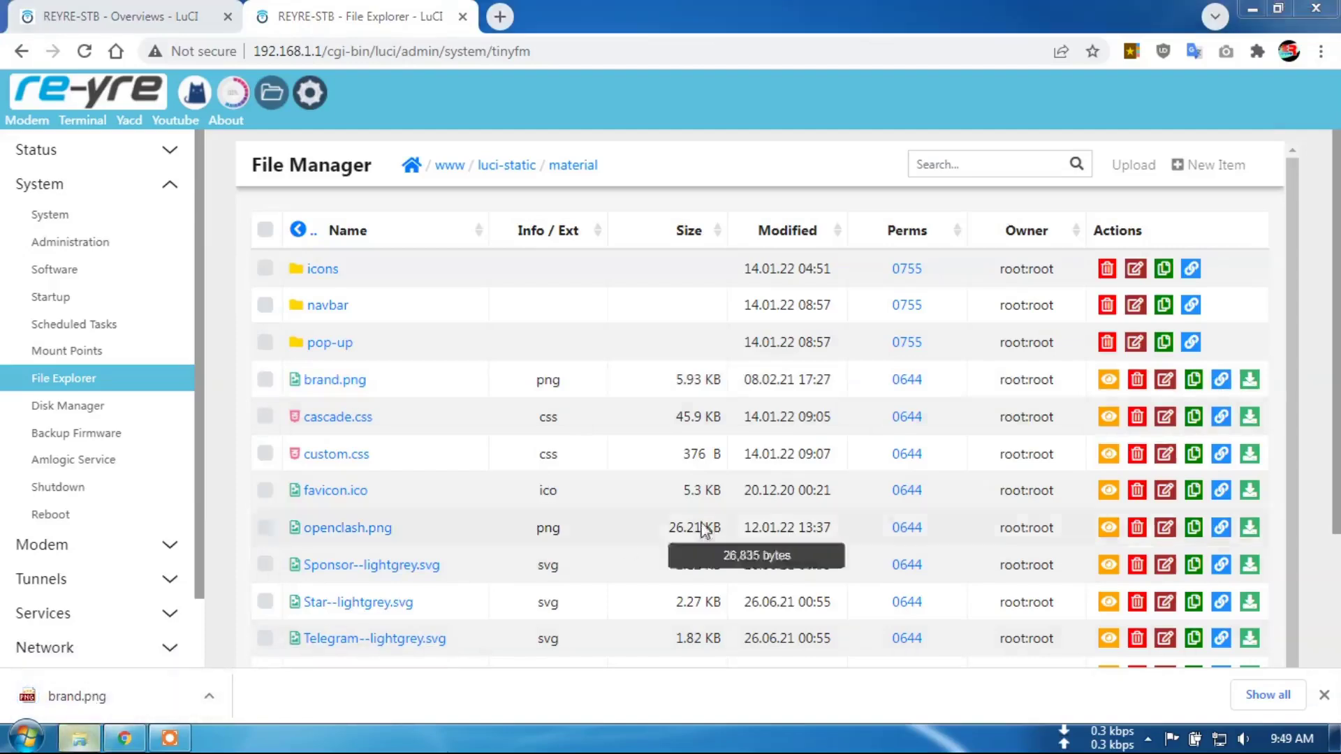
click(469, 252)
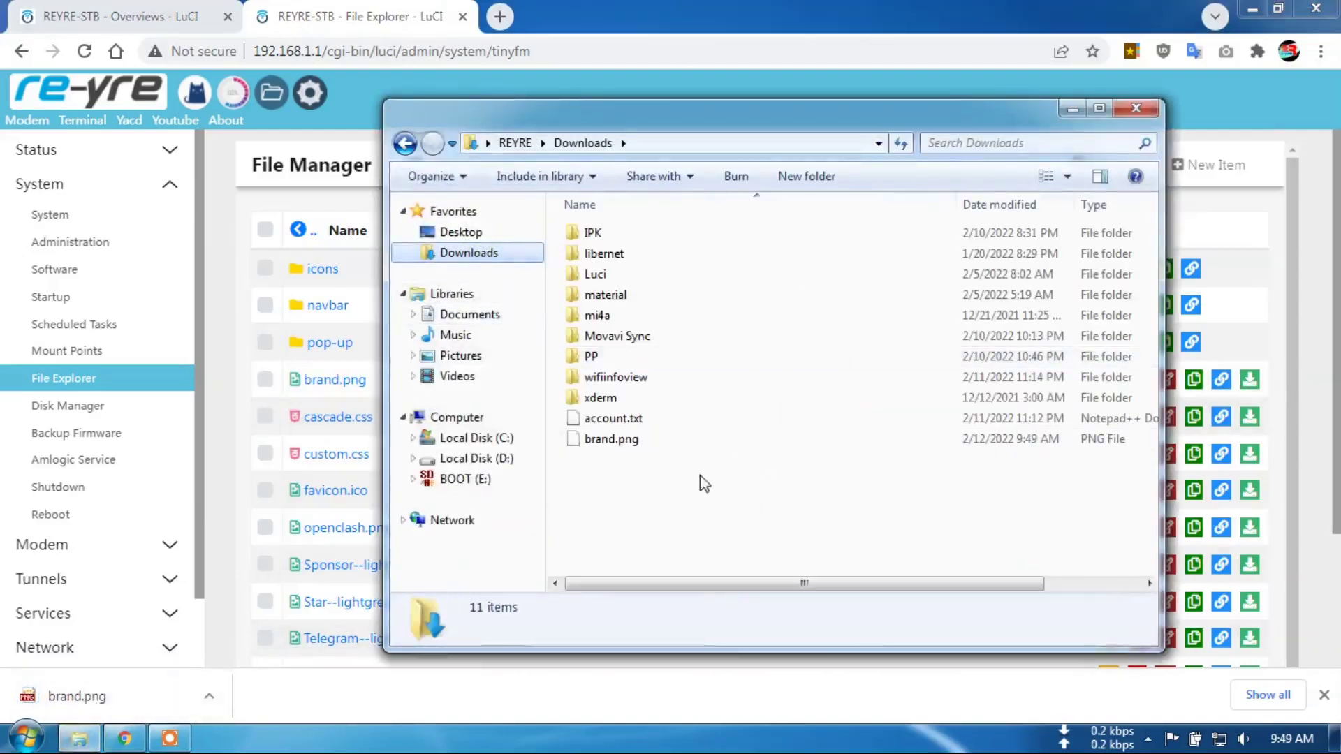
click(613, 440)
right_click(614, 440)
click(586, 444)
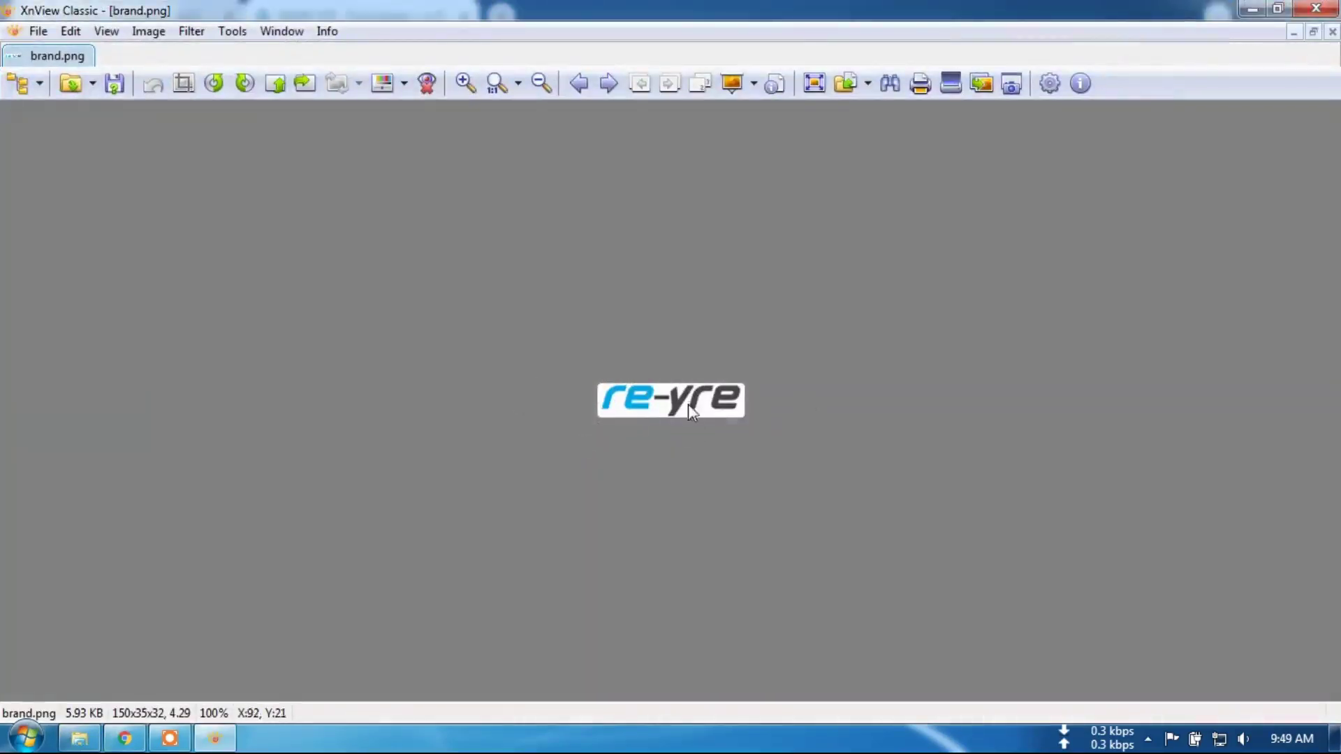
click(1333, 8)
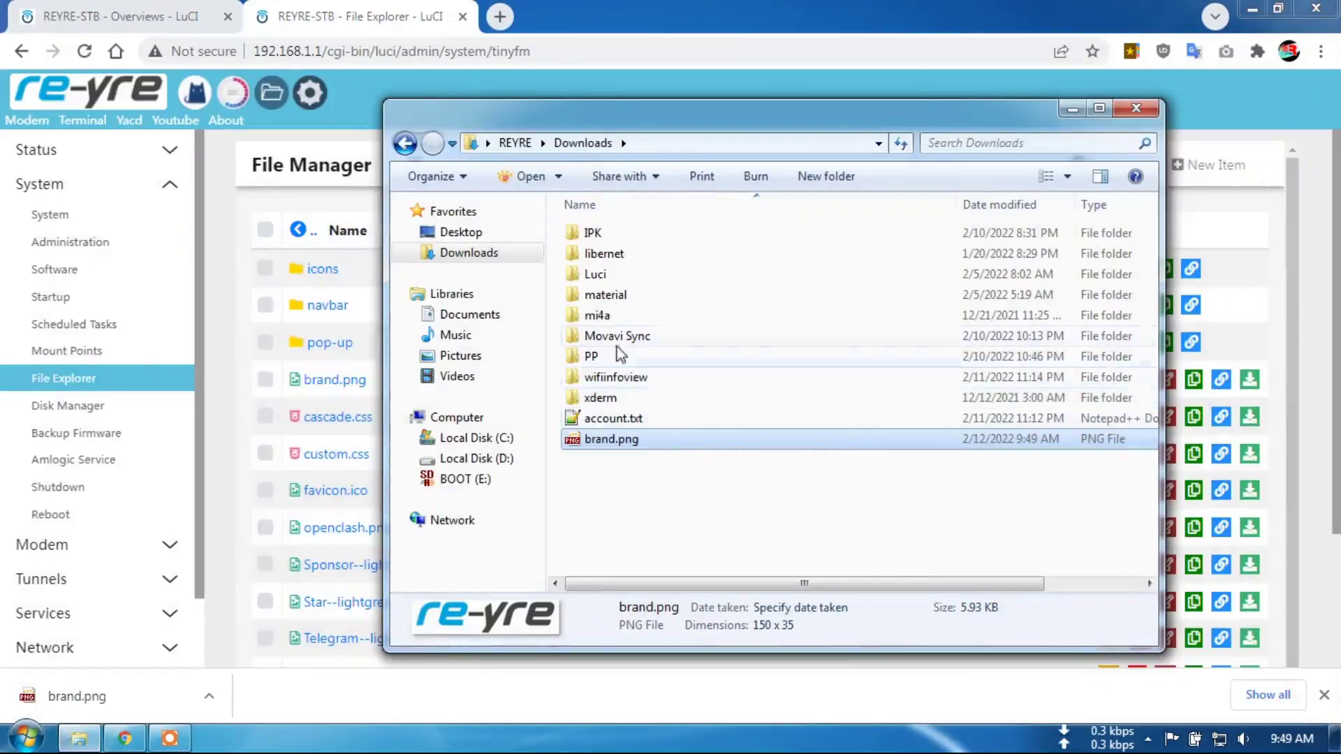
Step: Look through the computer's Downloads/material folder for a replacement logo and examine the details of logo.png
double_click(605, 295)
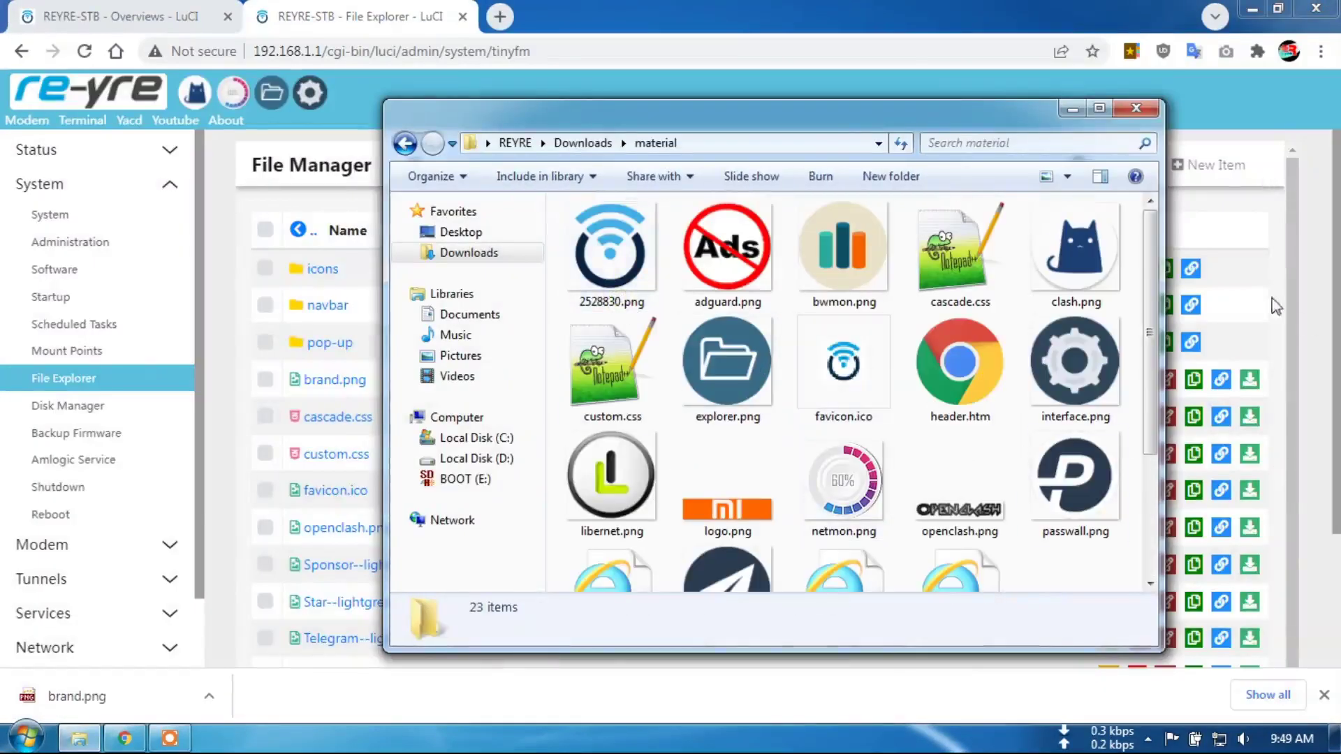
scroll(1160, 381, down, 2)
scroll(1160, 381, down, 2)
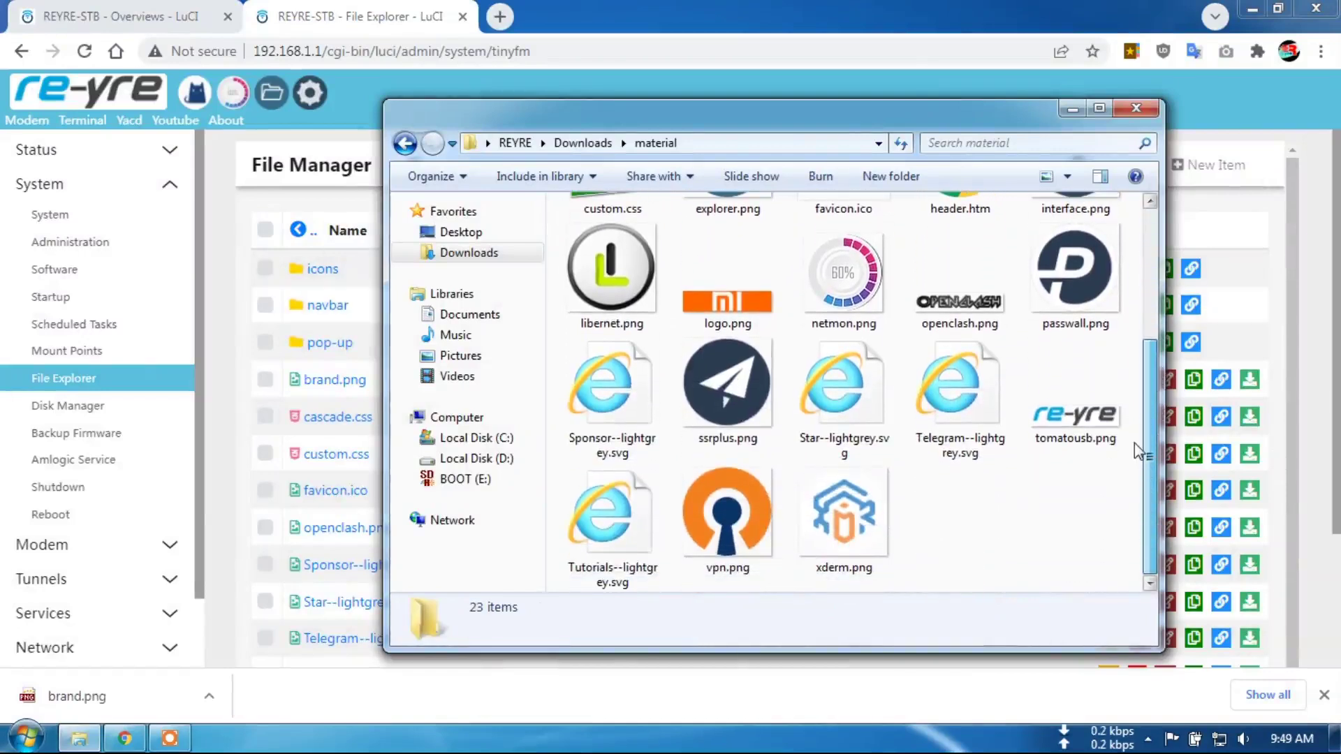
scroll(1131, 419, up, 3)
click(745, 502)
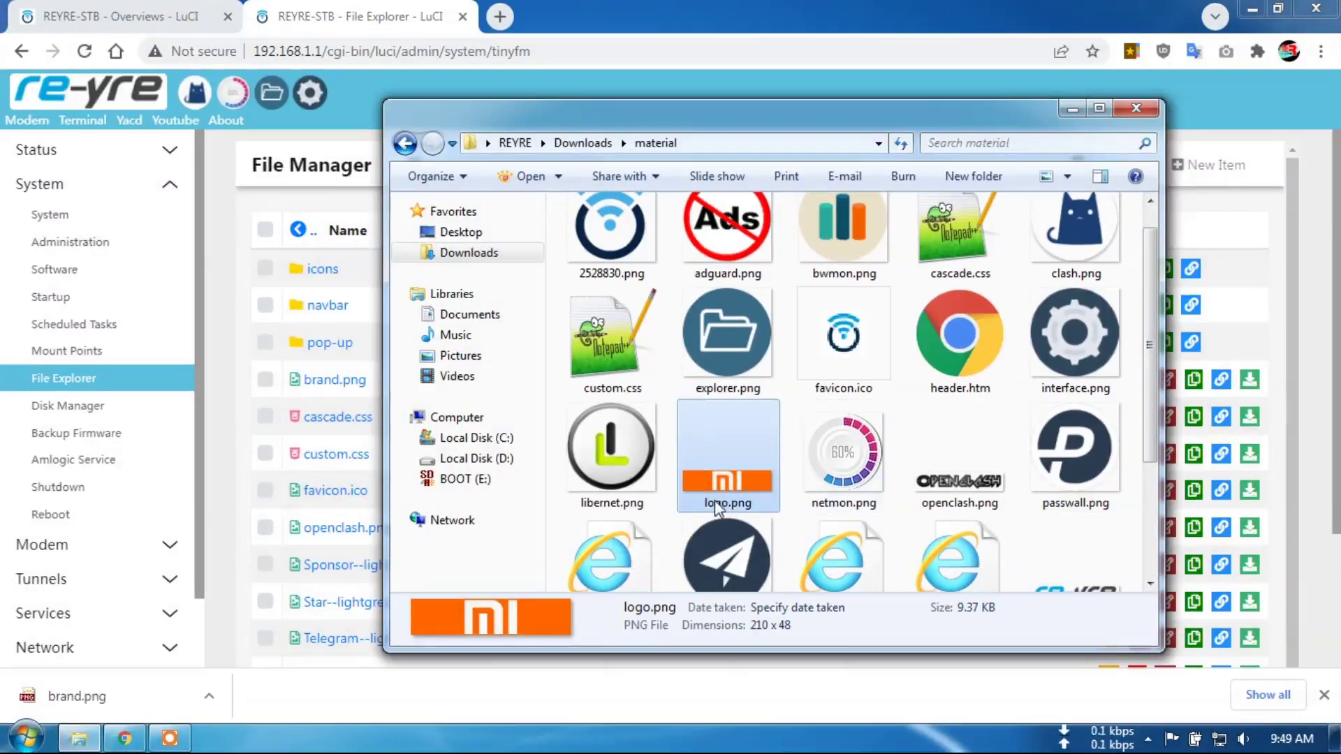
drag(918, 122, 703, 134)
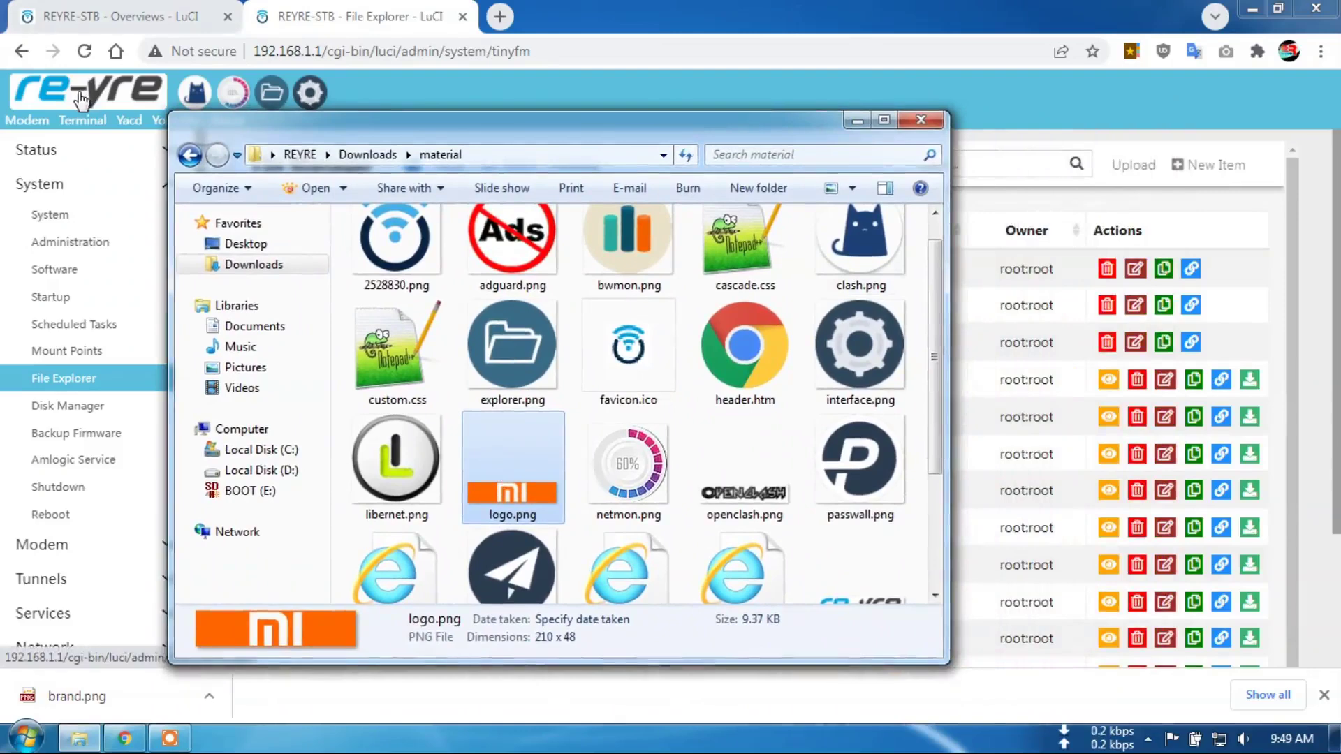
click(309, 10)
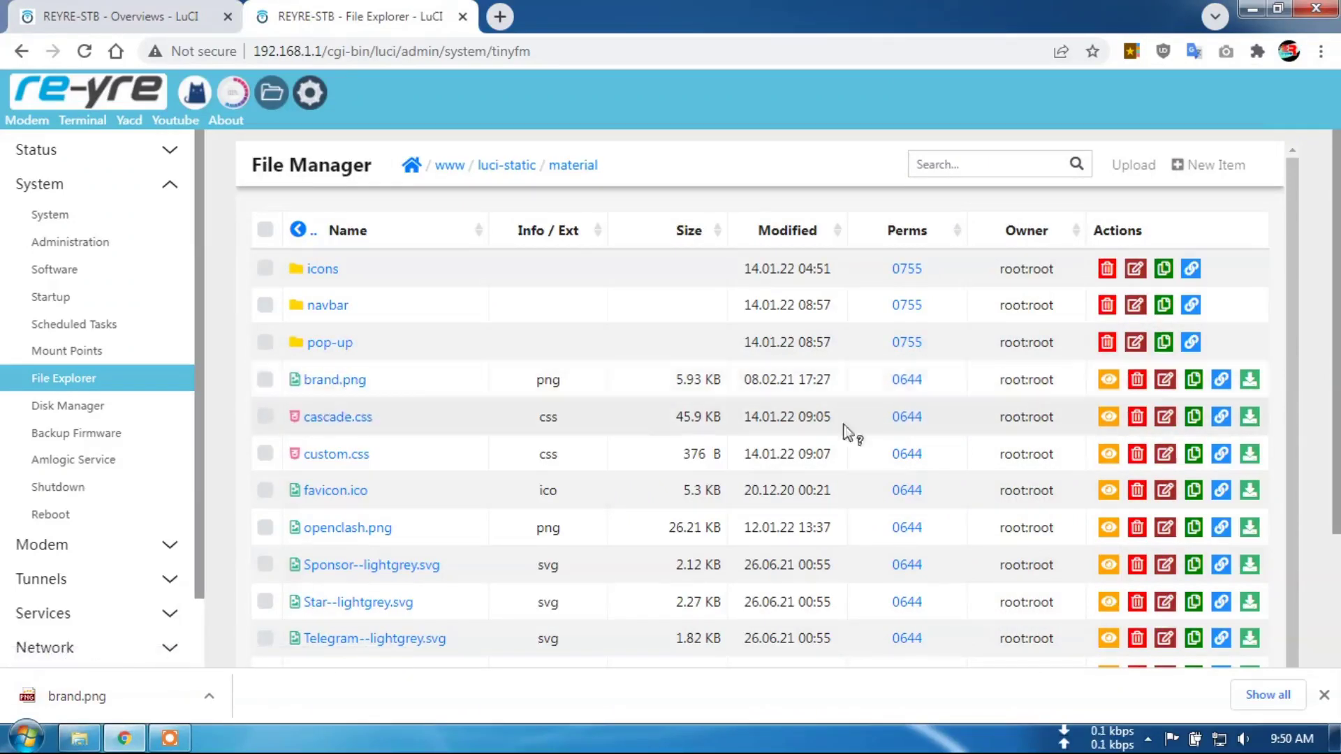
Step: Rename the router's brand.png file to brand.pngx
click(1165, 381)
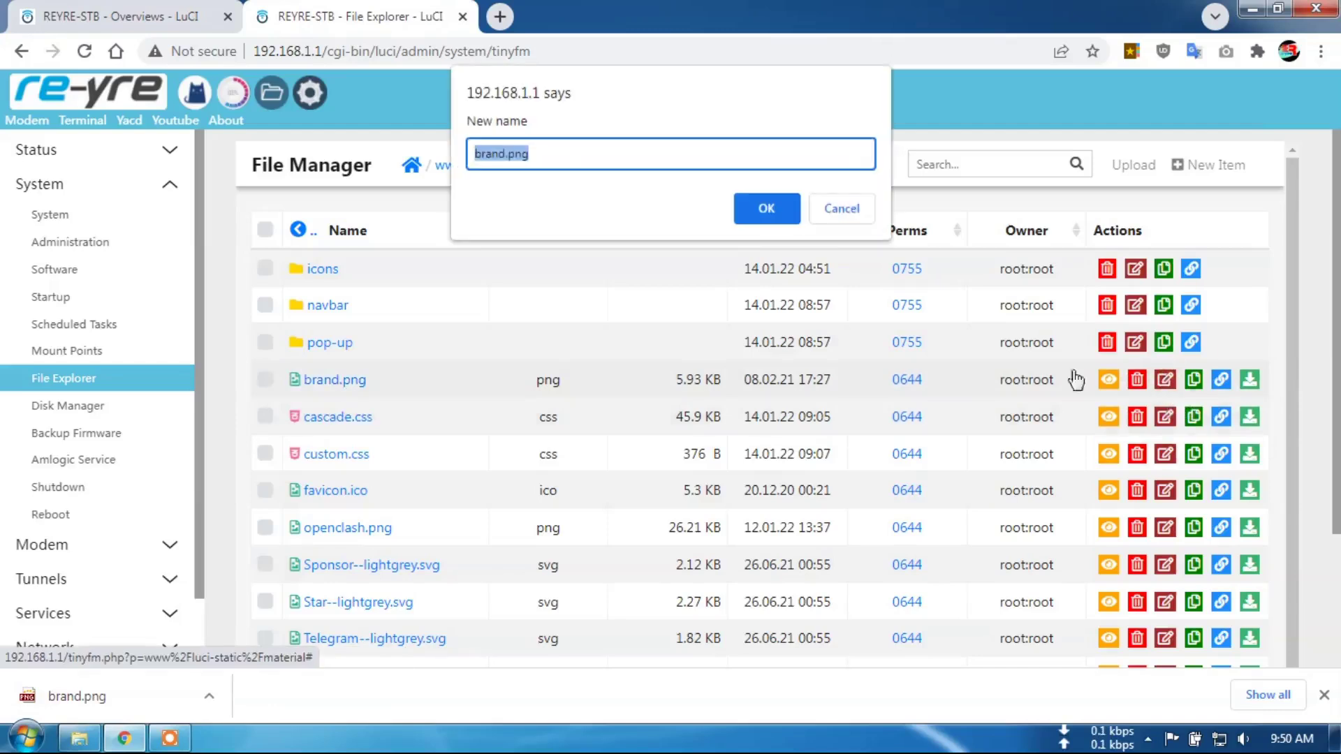
click(586, 155)
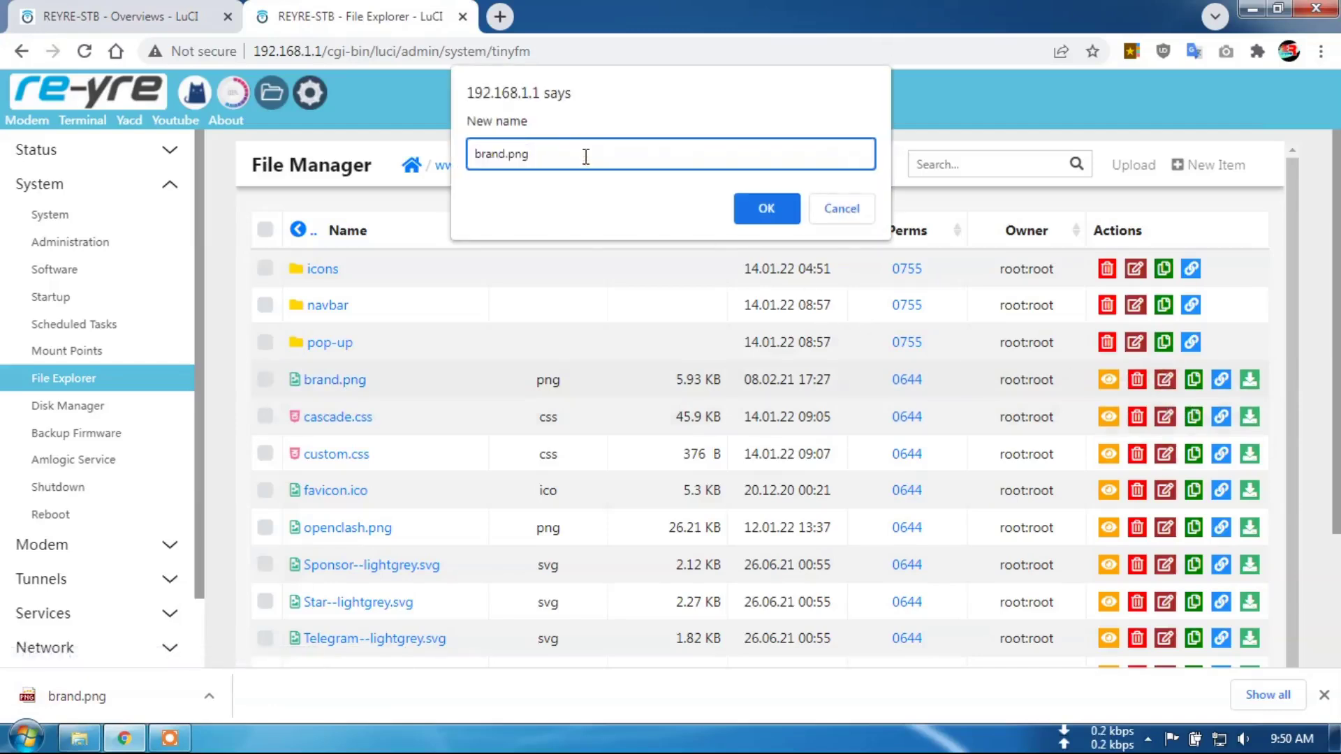
click(746, 204)
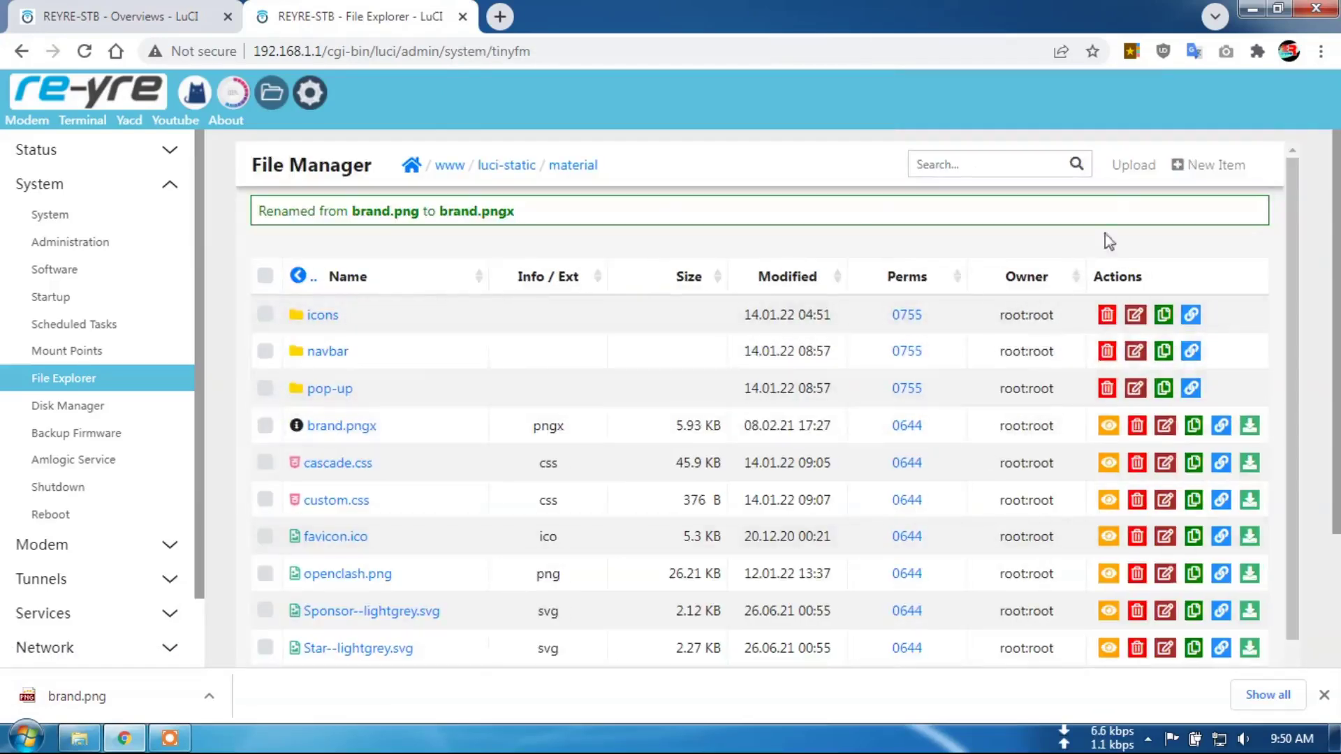
Step: Upload logo.png from the computer's Downloads/material folder to the router's www/luci-static/material folder
click(1126, 174)
click(799, 442)
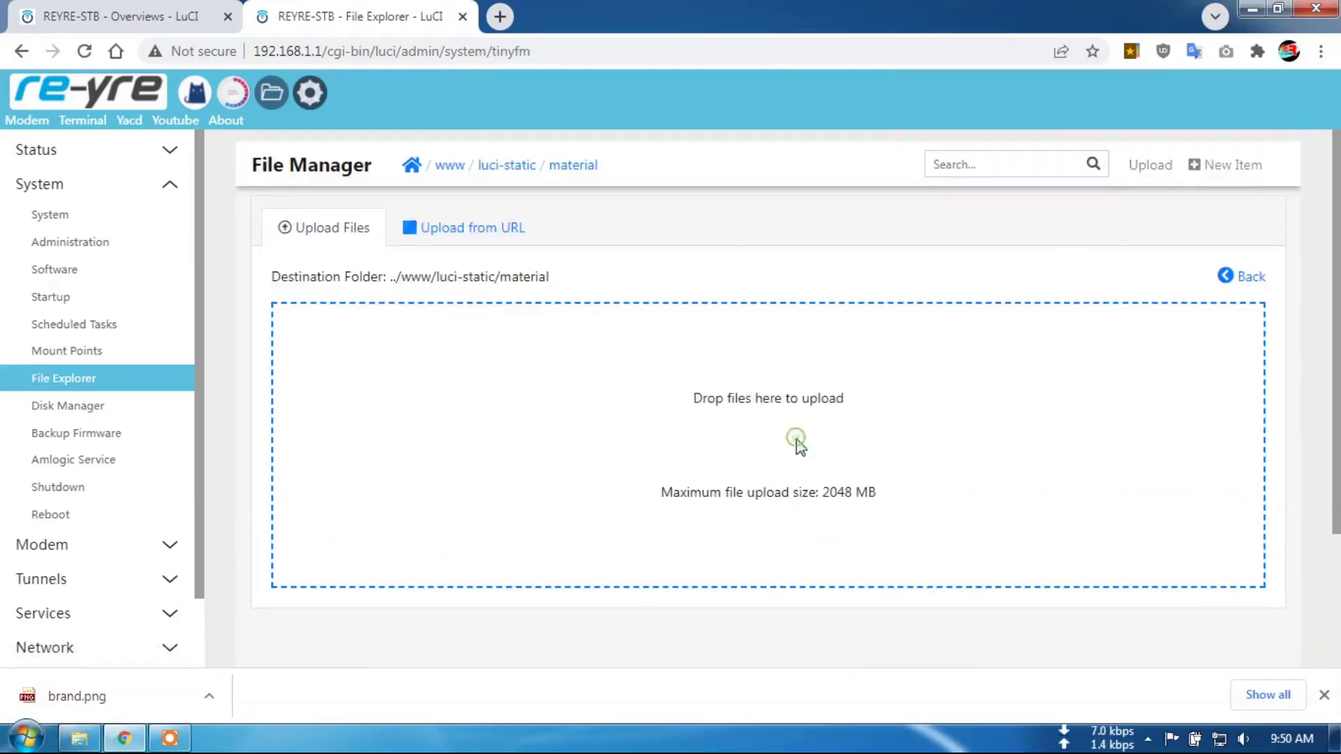
click(461, 272)
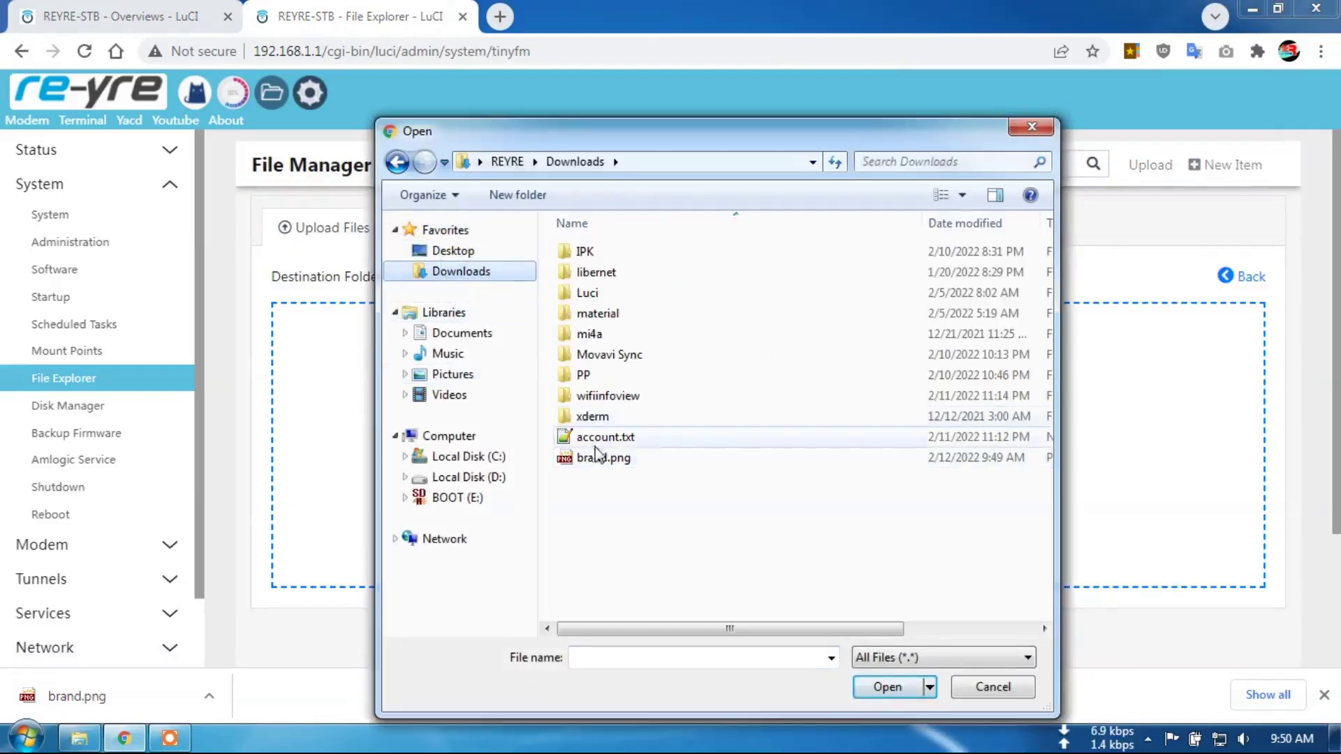
double_click(597, 313)
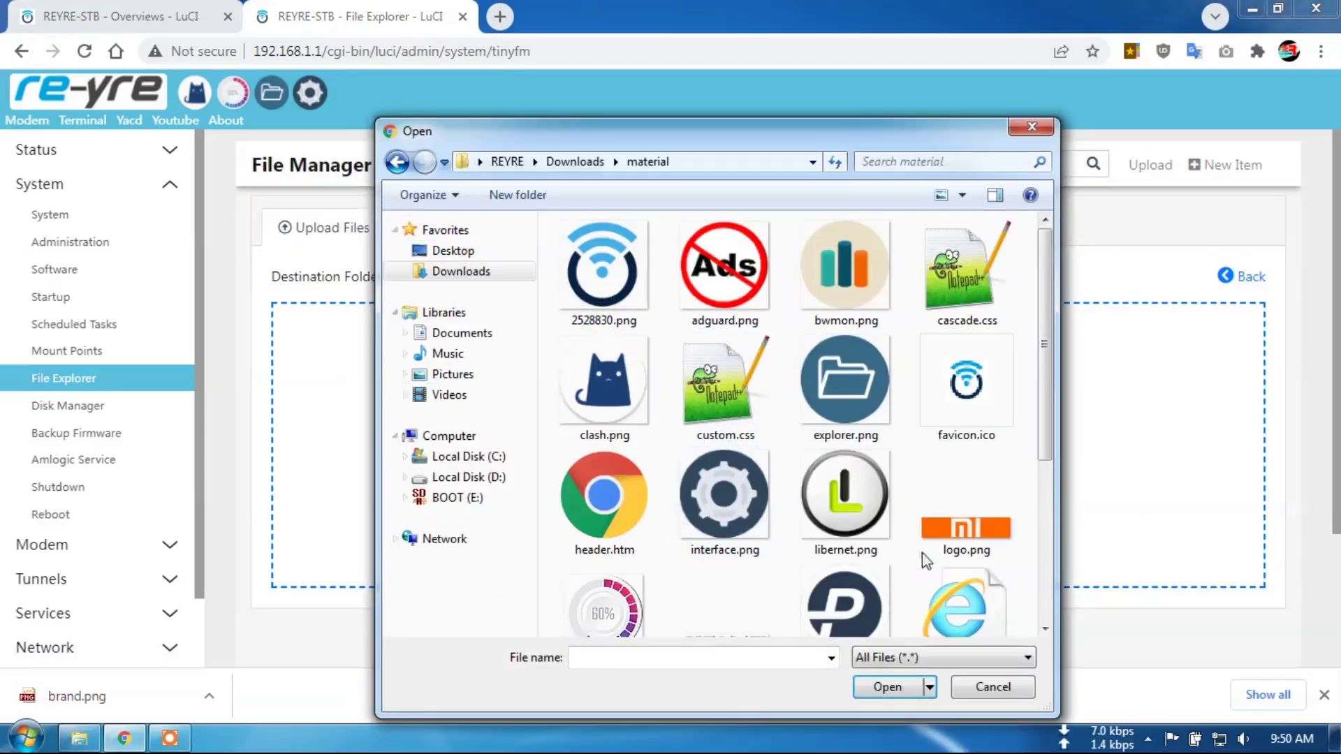
click(967, 551)
click(882, 688)
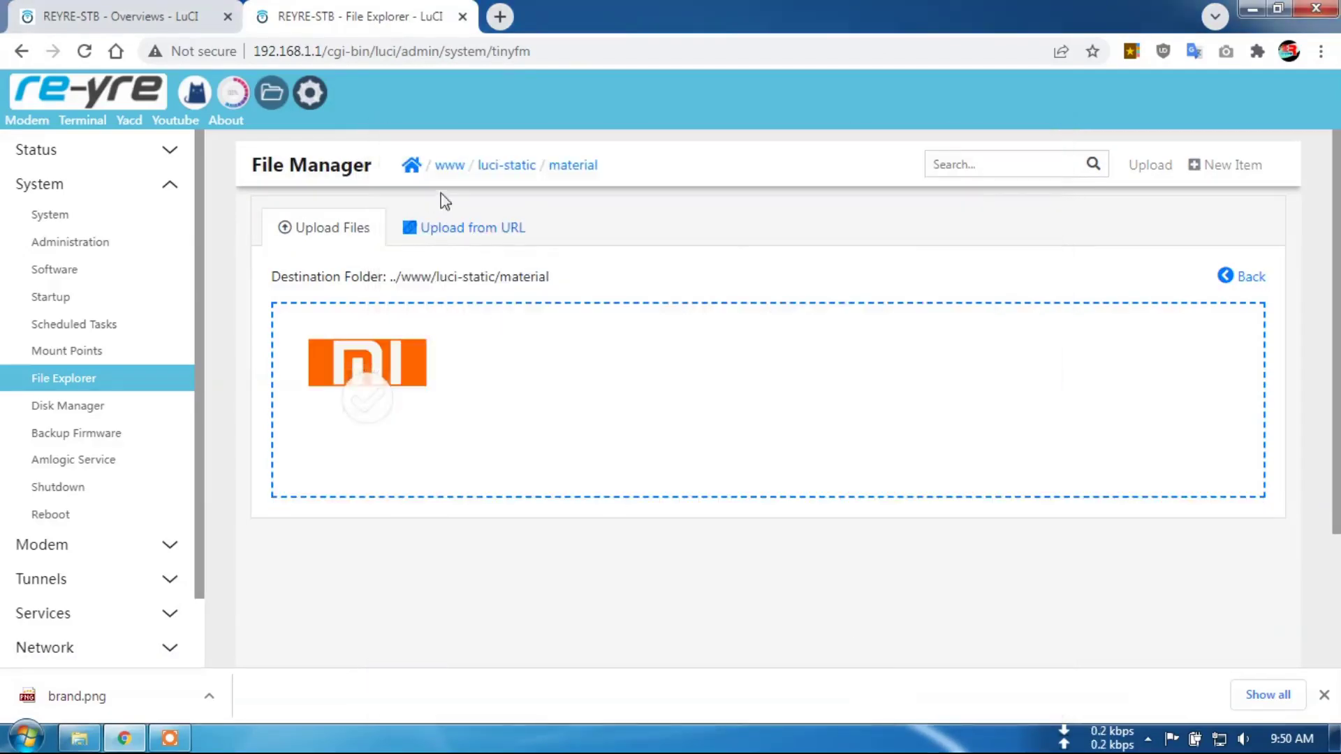
Step: Return to the router's material folder listing and rename the uploaded logo.png to brand.png
click(570, 168)
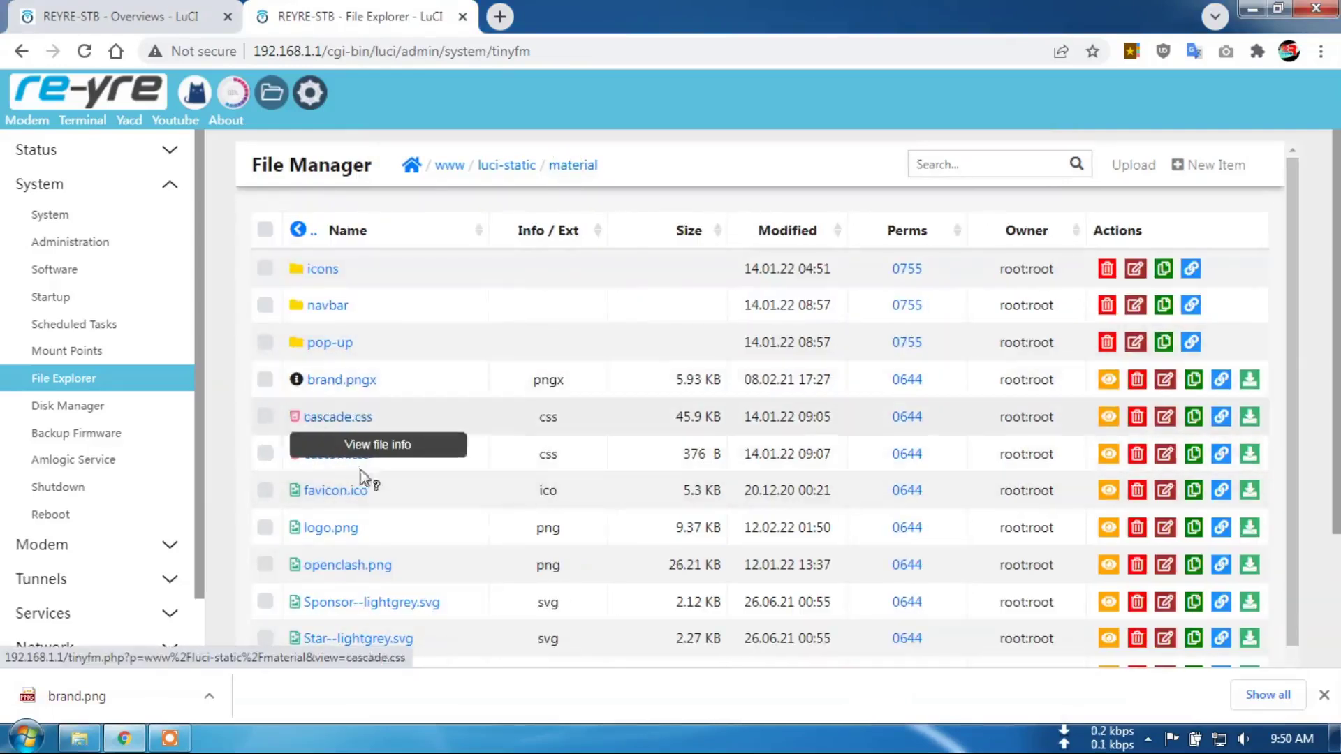
scroll(435, 522, down, 2)
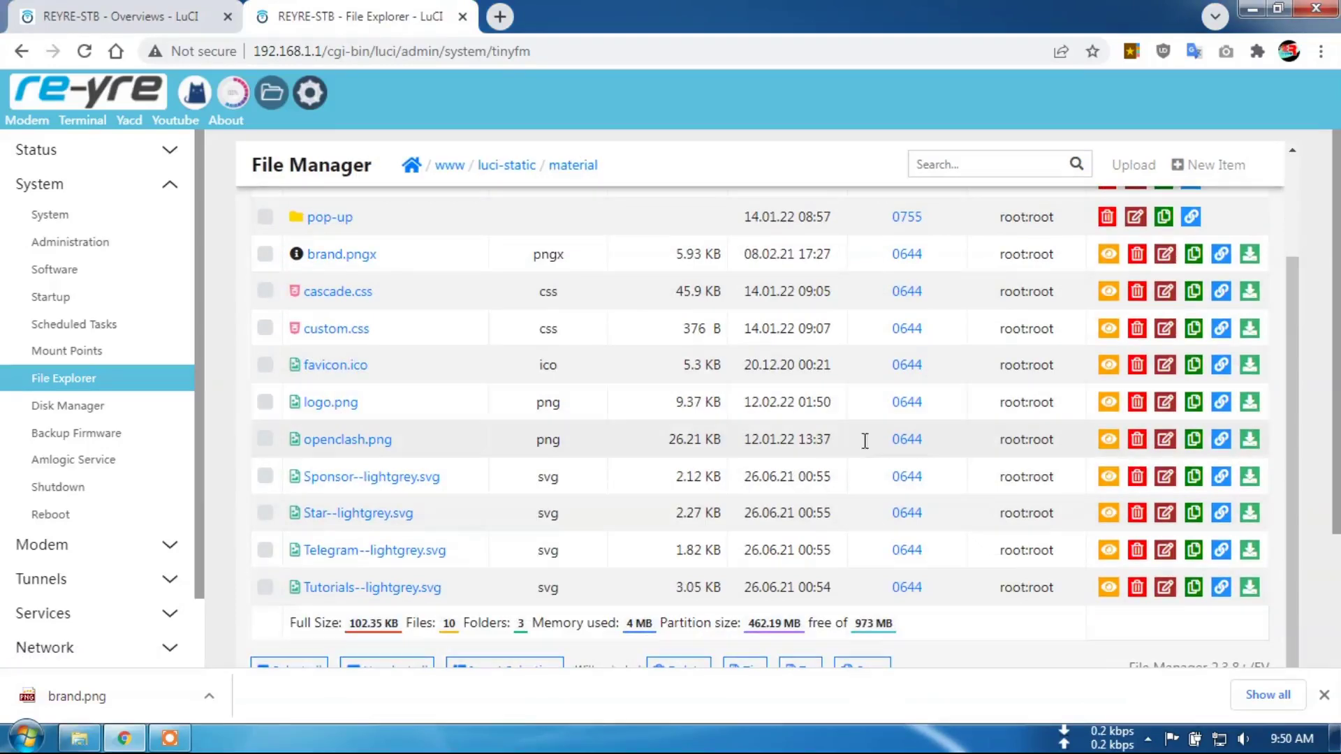
click(1165, 403)
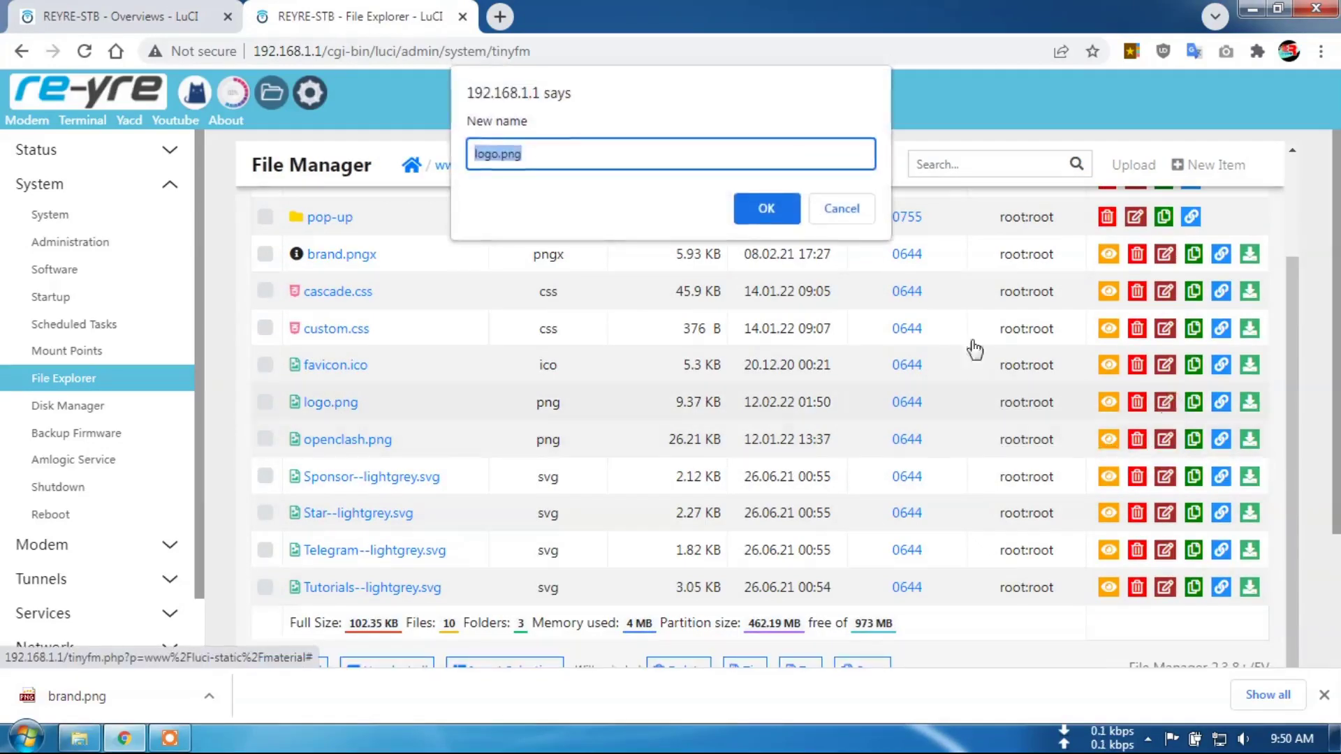
click(499, 154)
drag(487, 153, 472, 153)
text(brand)
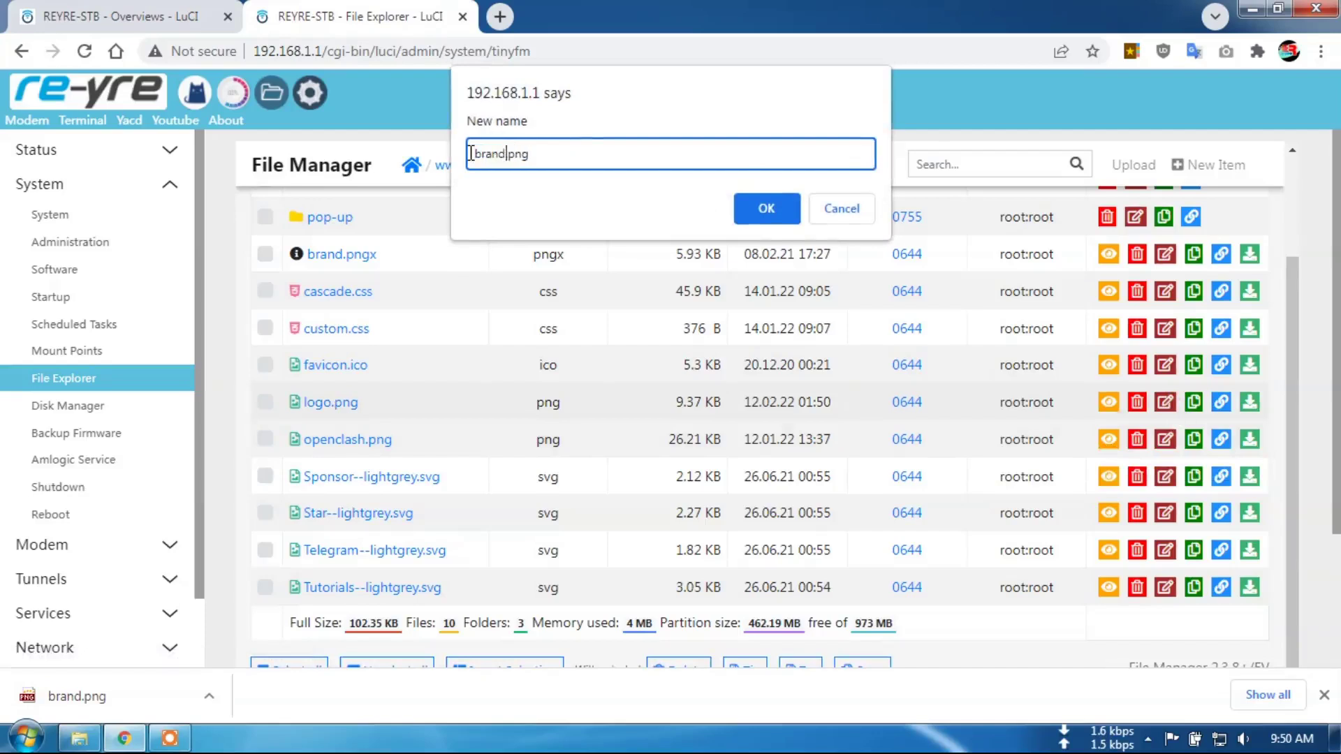
click(762, 211)
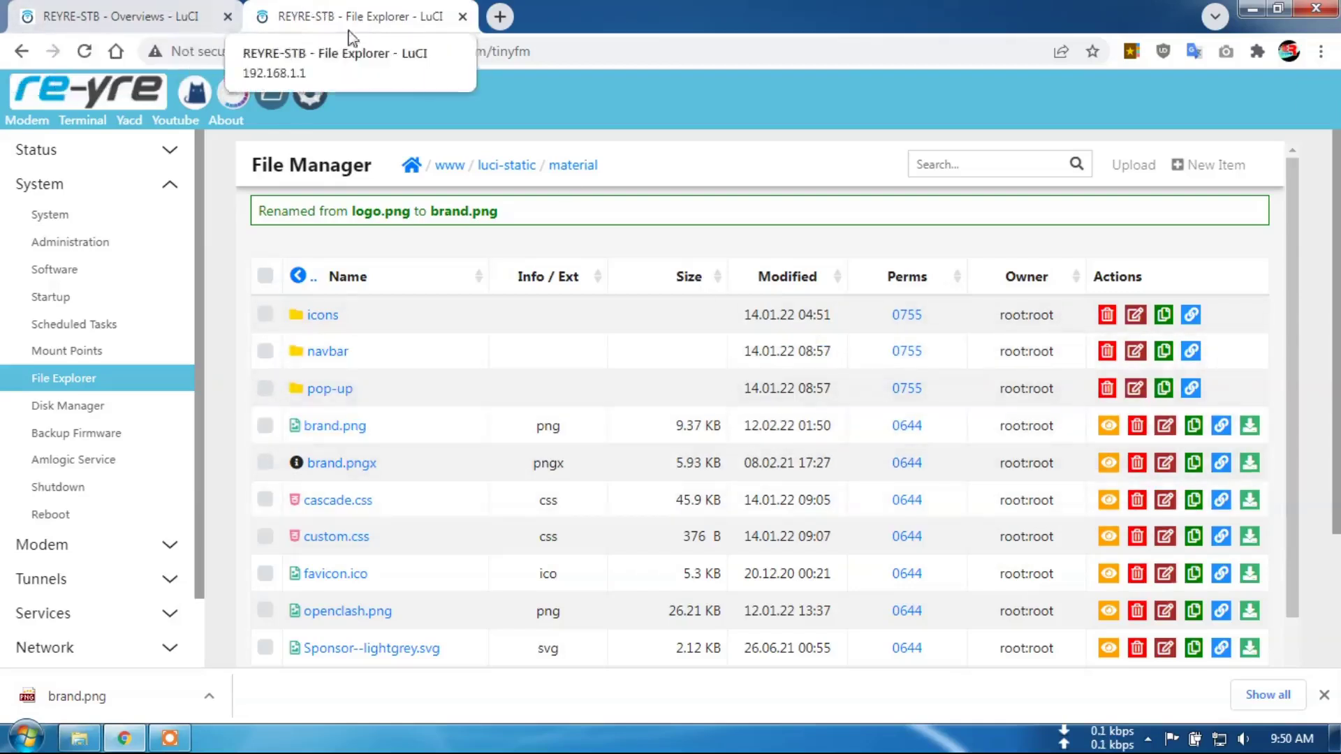
Step: Open the router's status overview in a new browser tab from the header logo and dismiss the downloads bar
right_click(109, 91)
click(146, 98)
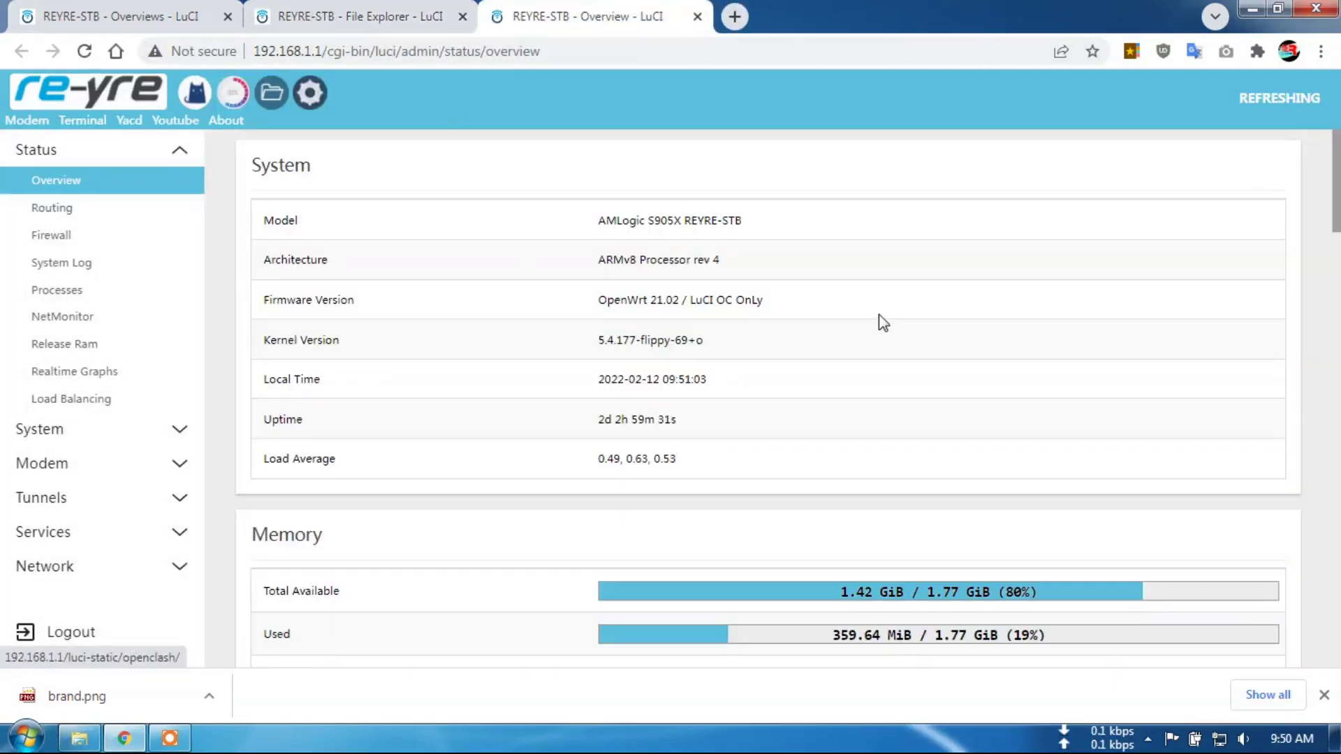
click(1324, 695)
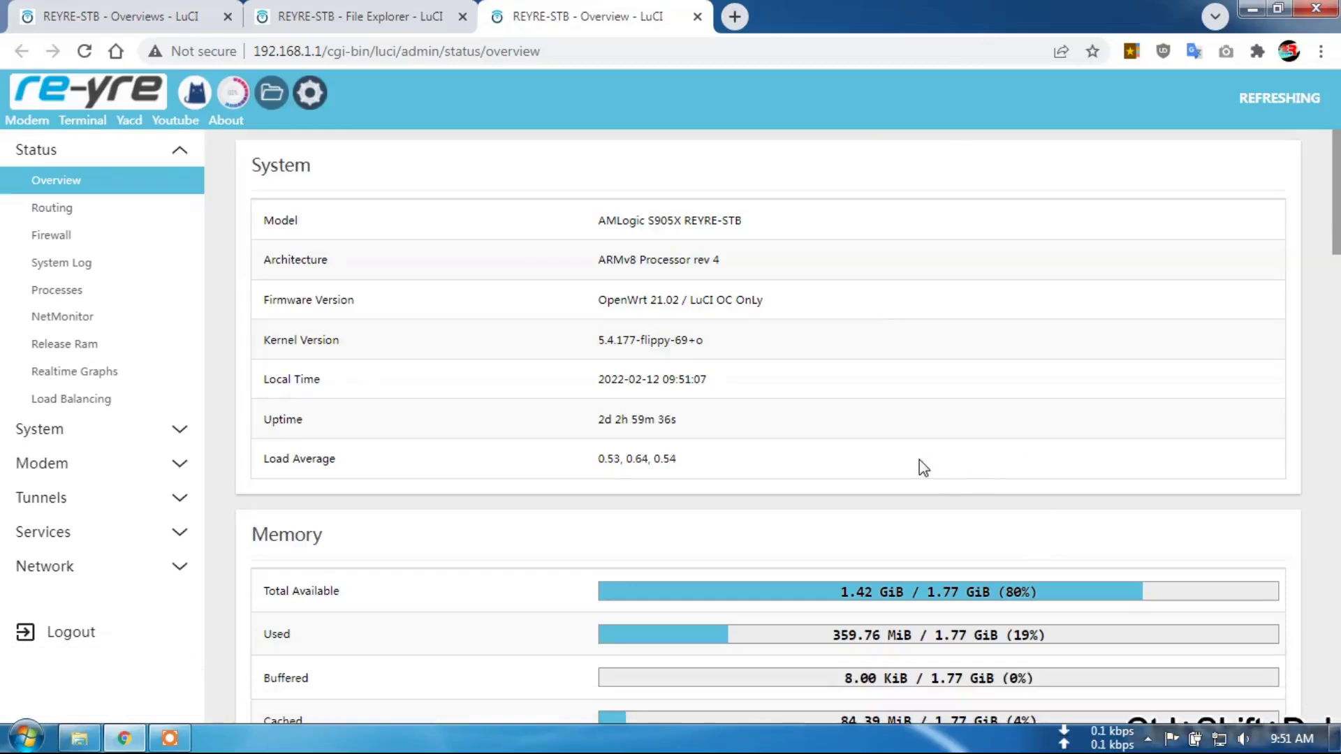
Step: Clear the browser's browsing history, download history and cached images and files for all time
key(ctrl+shift+Delete)
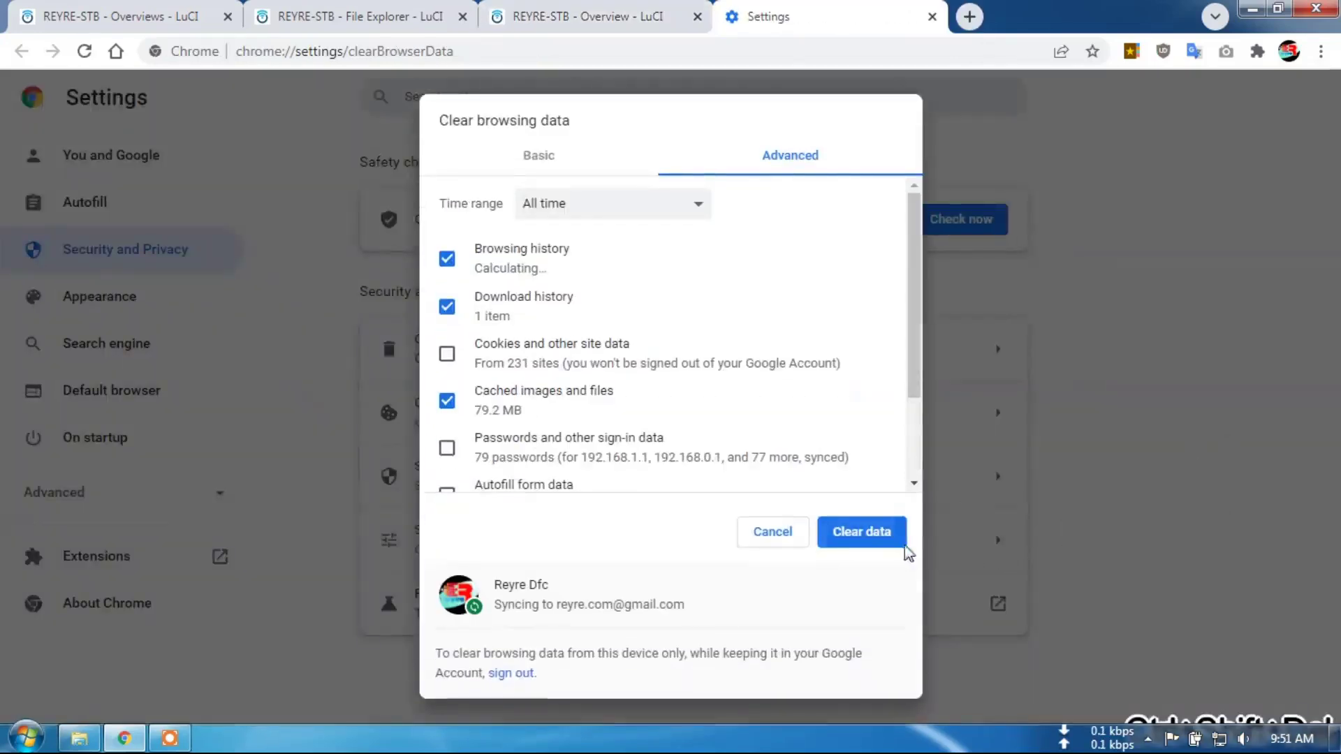
click(878, 542)
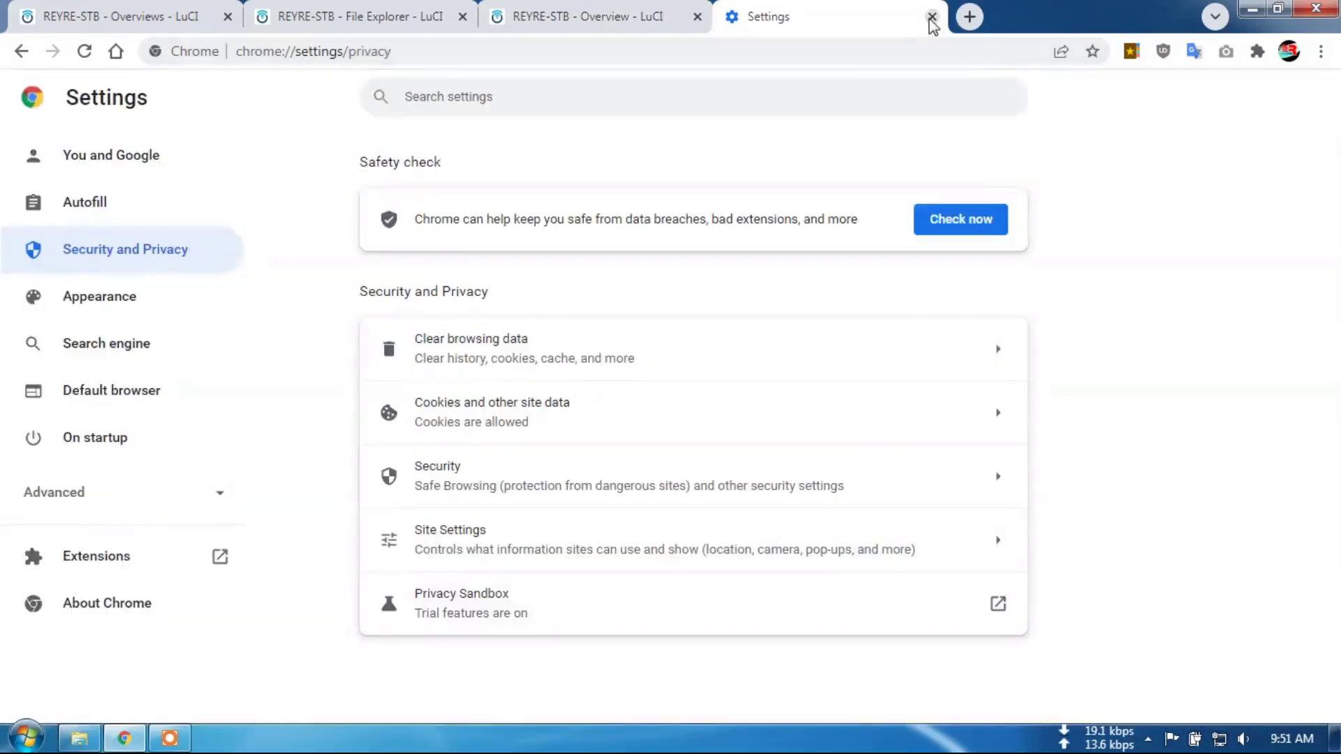
Step: Replace the old status overview tab with a fresh one opened from the header logo, and open the OpenClash overview in it
click(931, 17)
right_click(106, 87)
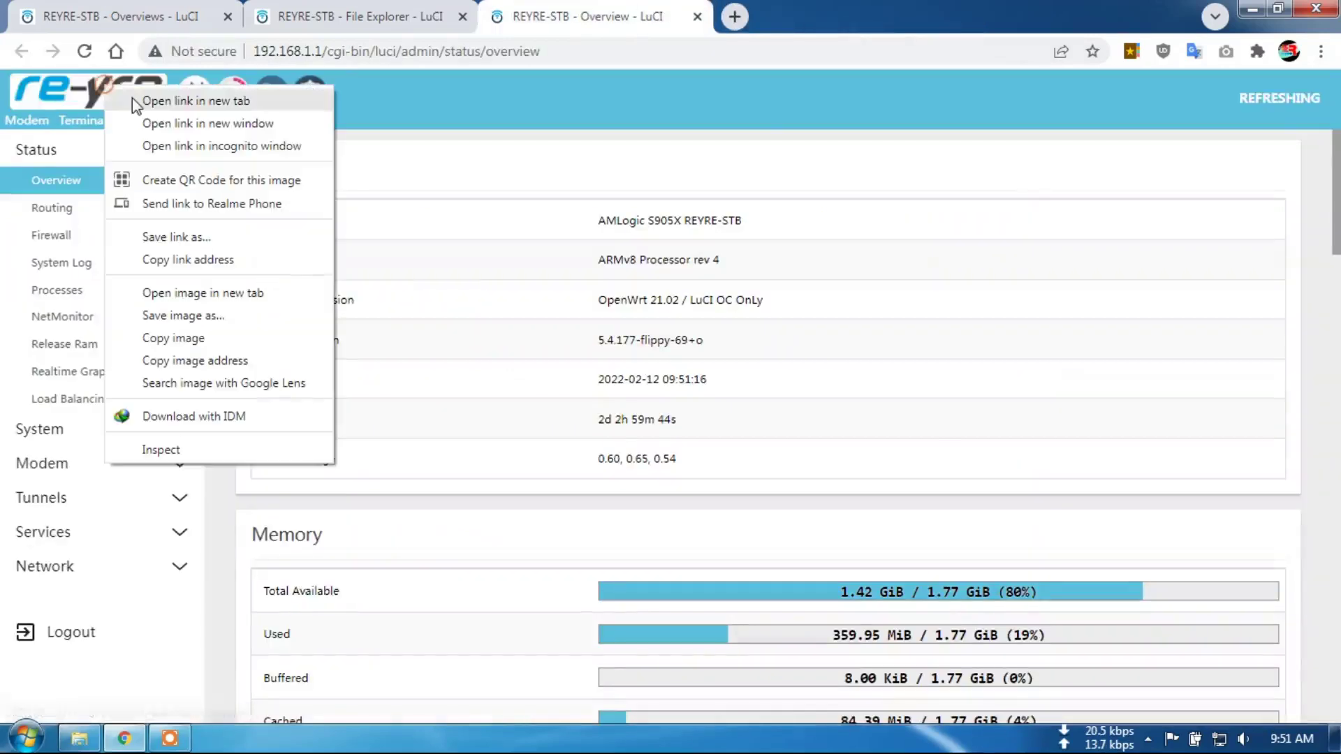
click(132, 100)
click(824, 17)
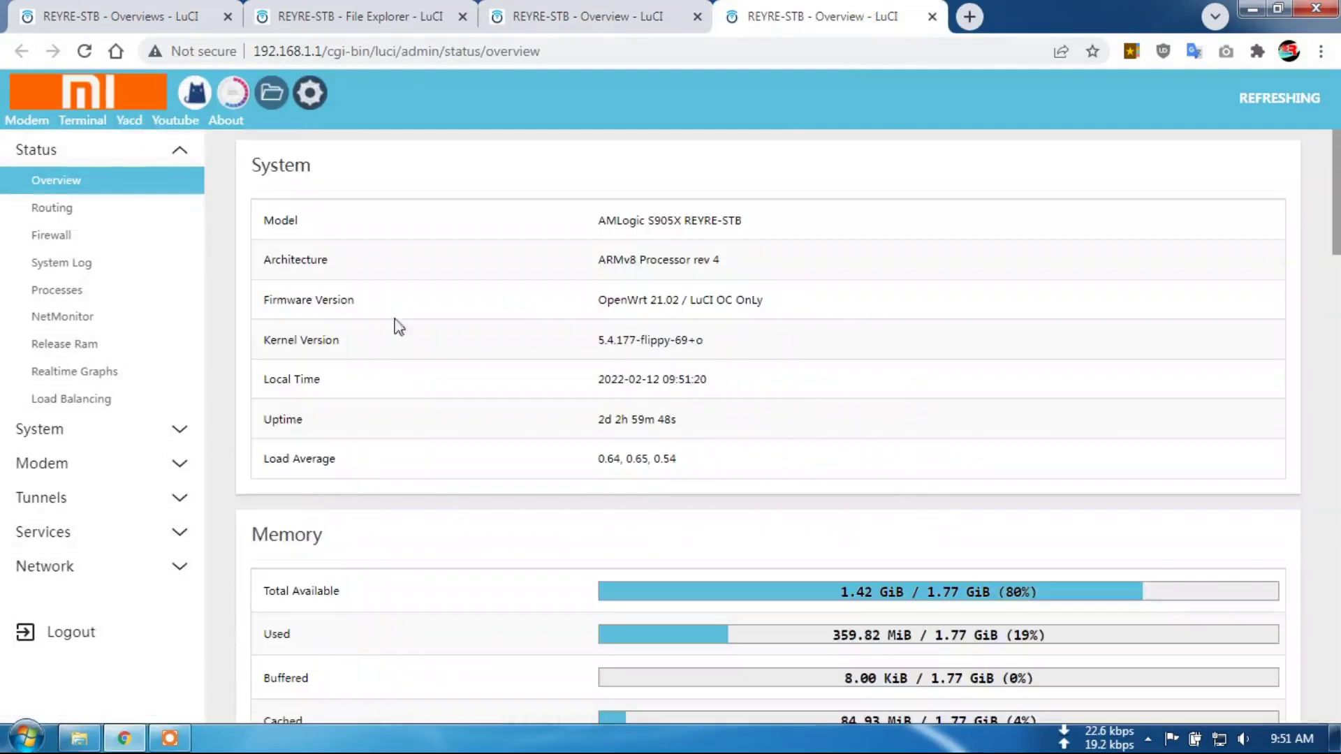
click(697, 17)
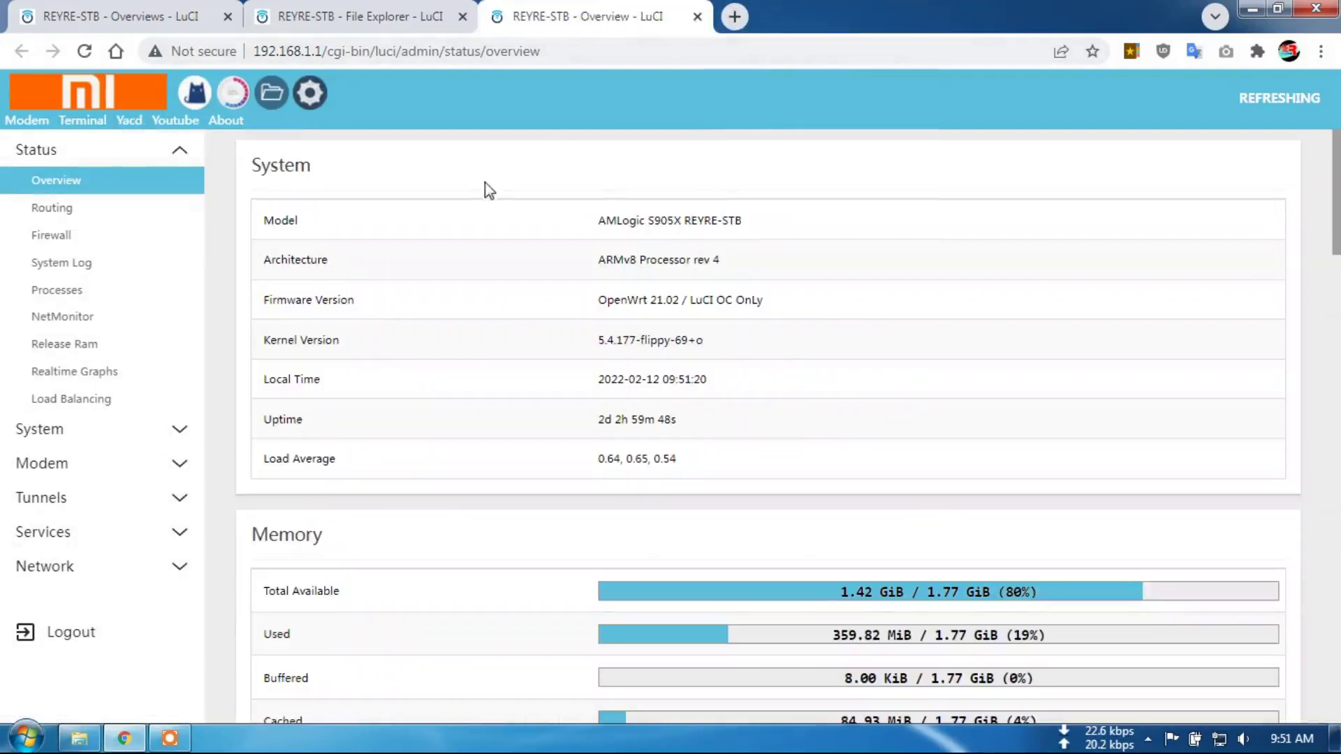
click(195, 99)
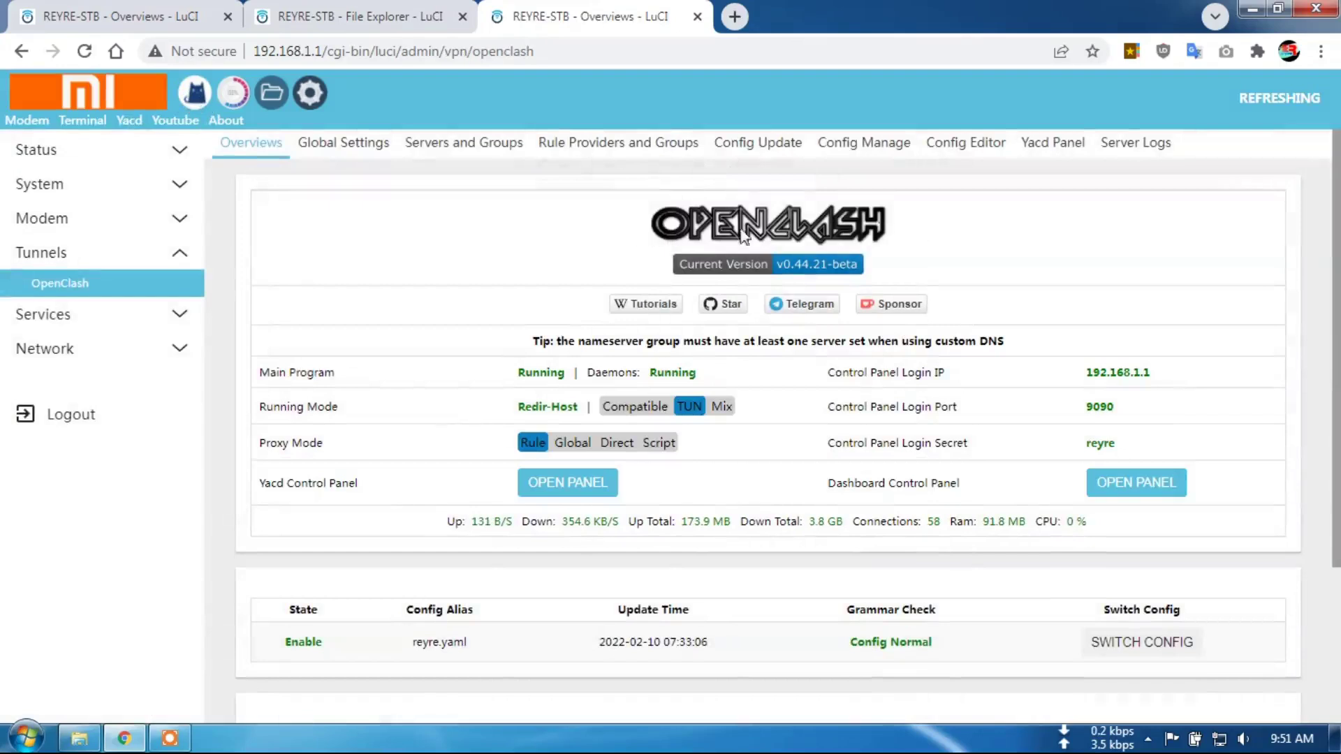
Step: Browse the router's file manager from the root to www/luci-static/material and download openclash.png
click(351, 14)
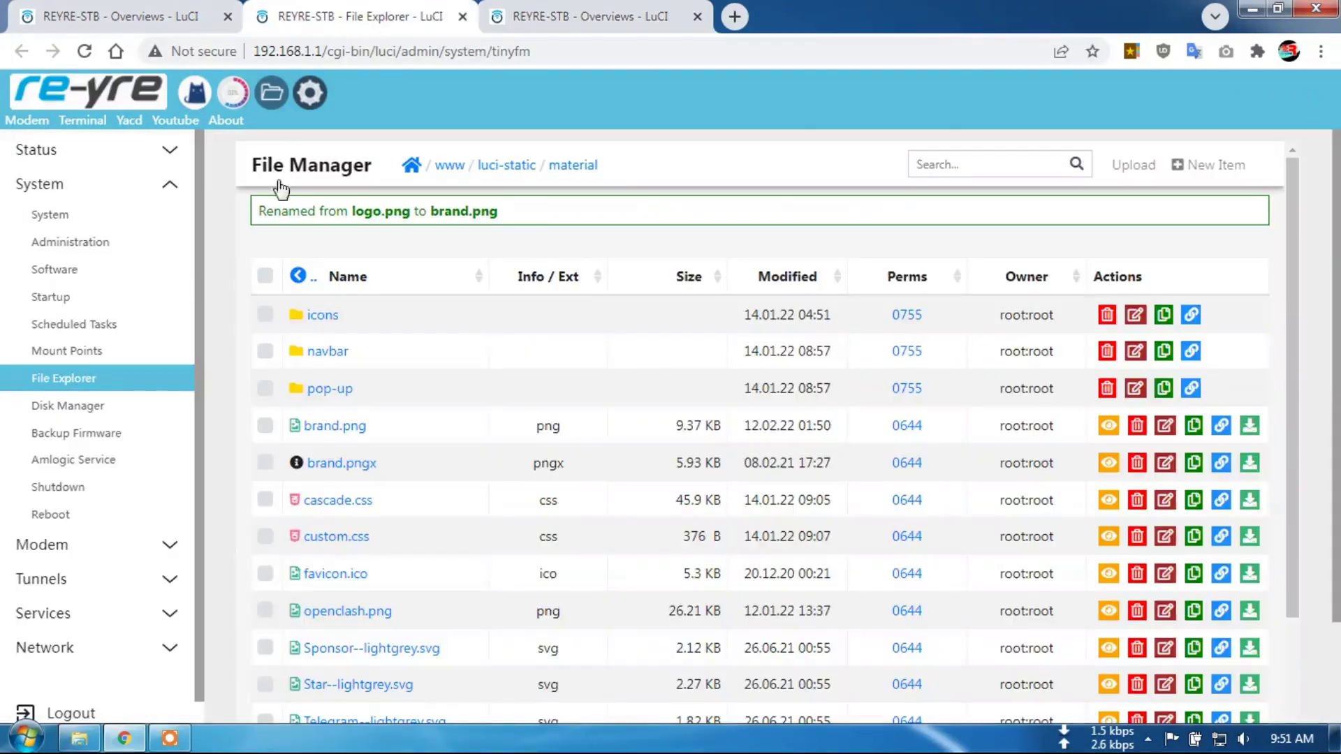
click(413, 167)
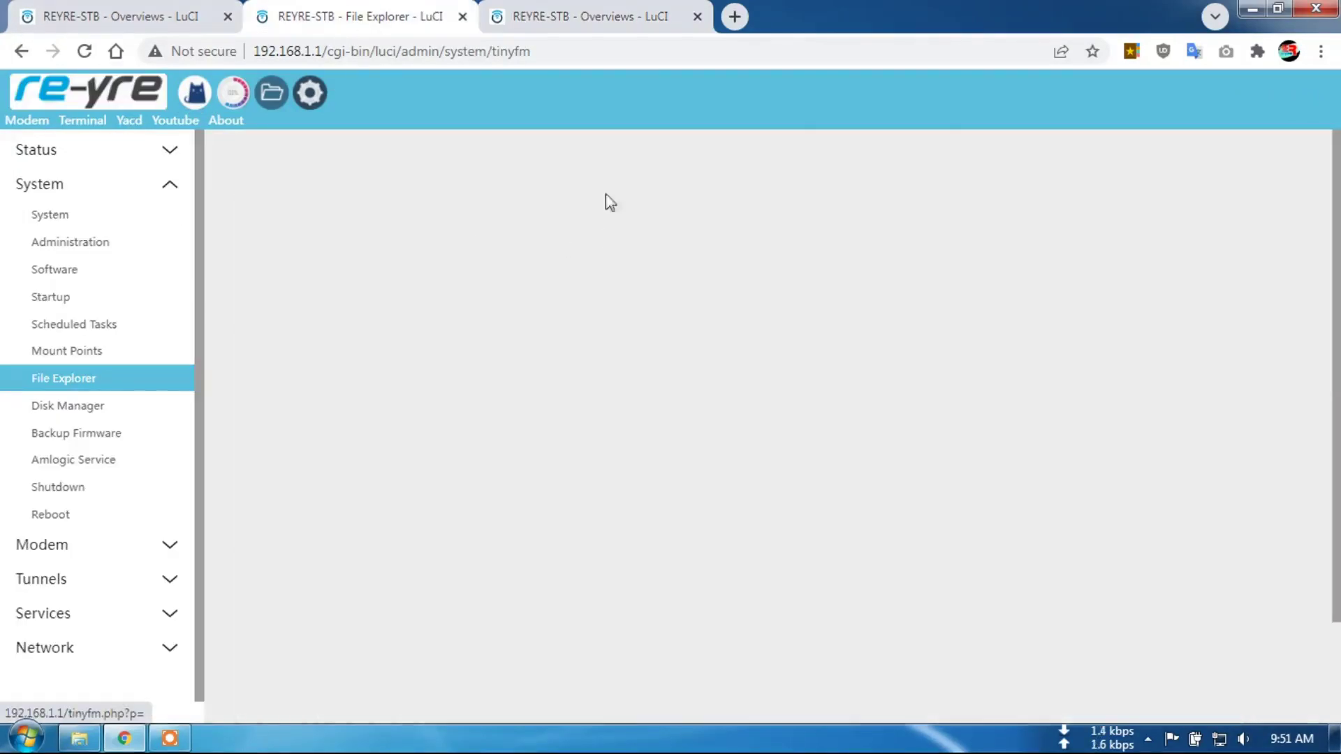
scroll(644, 430, down, 5)
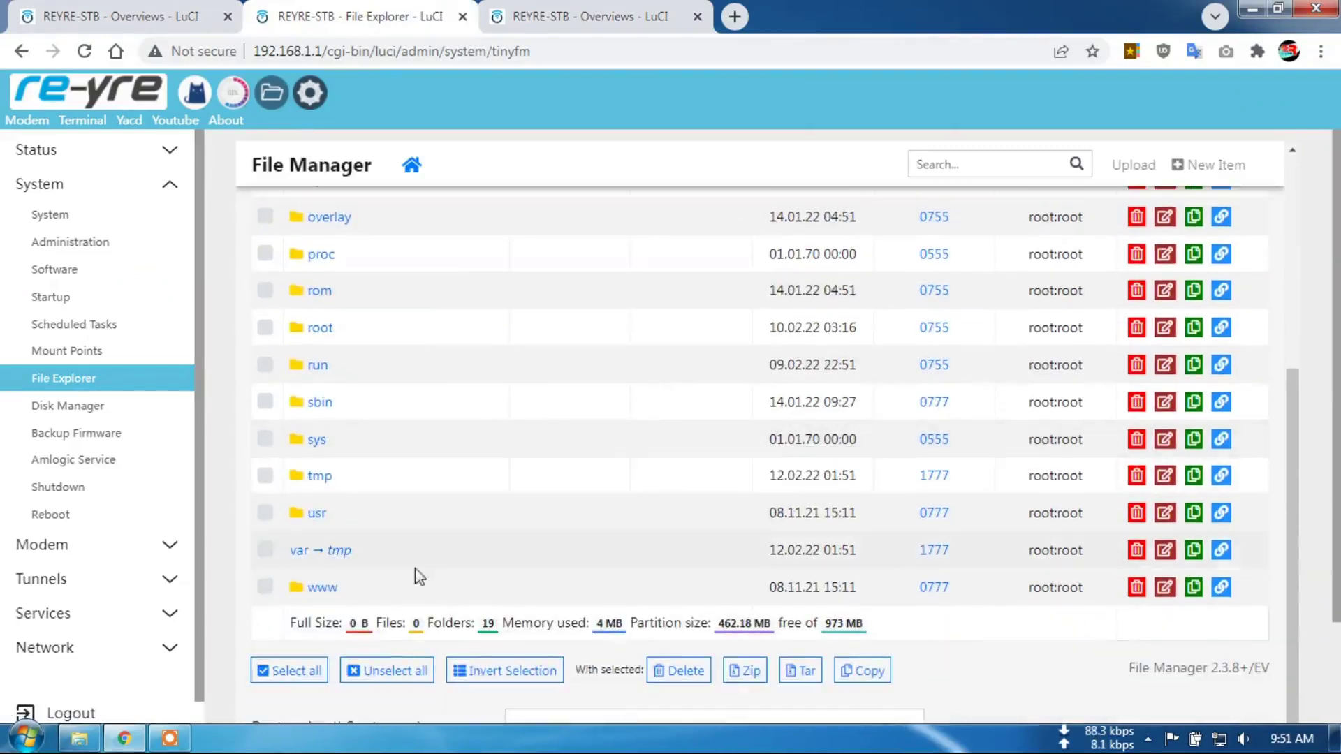
click(318, 589)
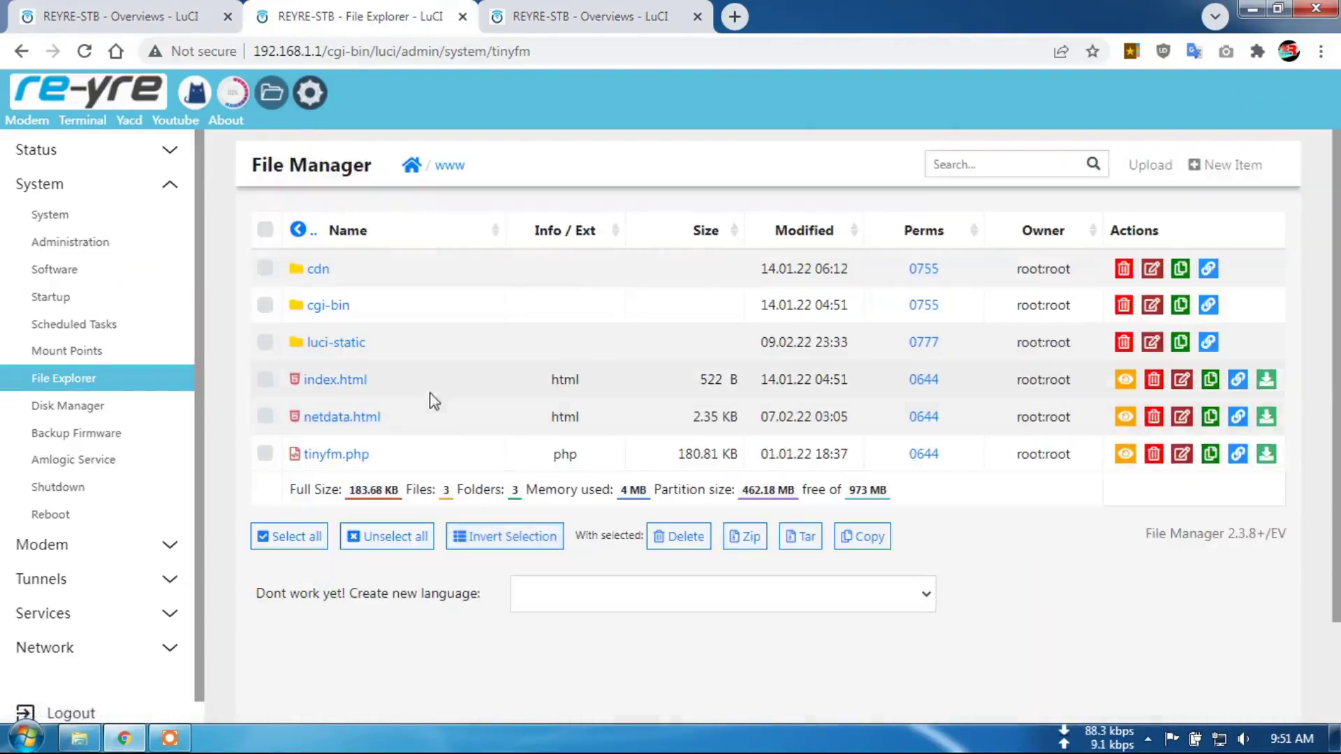
click(325, 344)
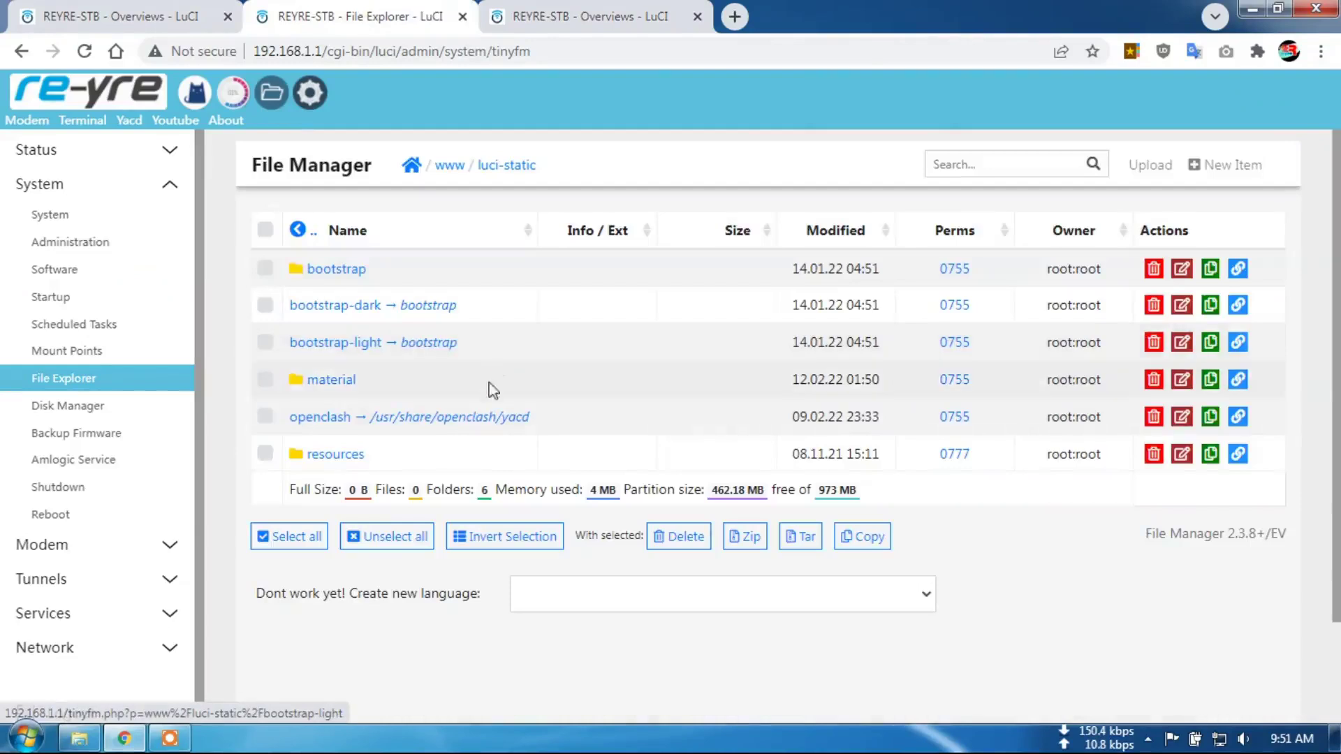
click(328, 383)
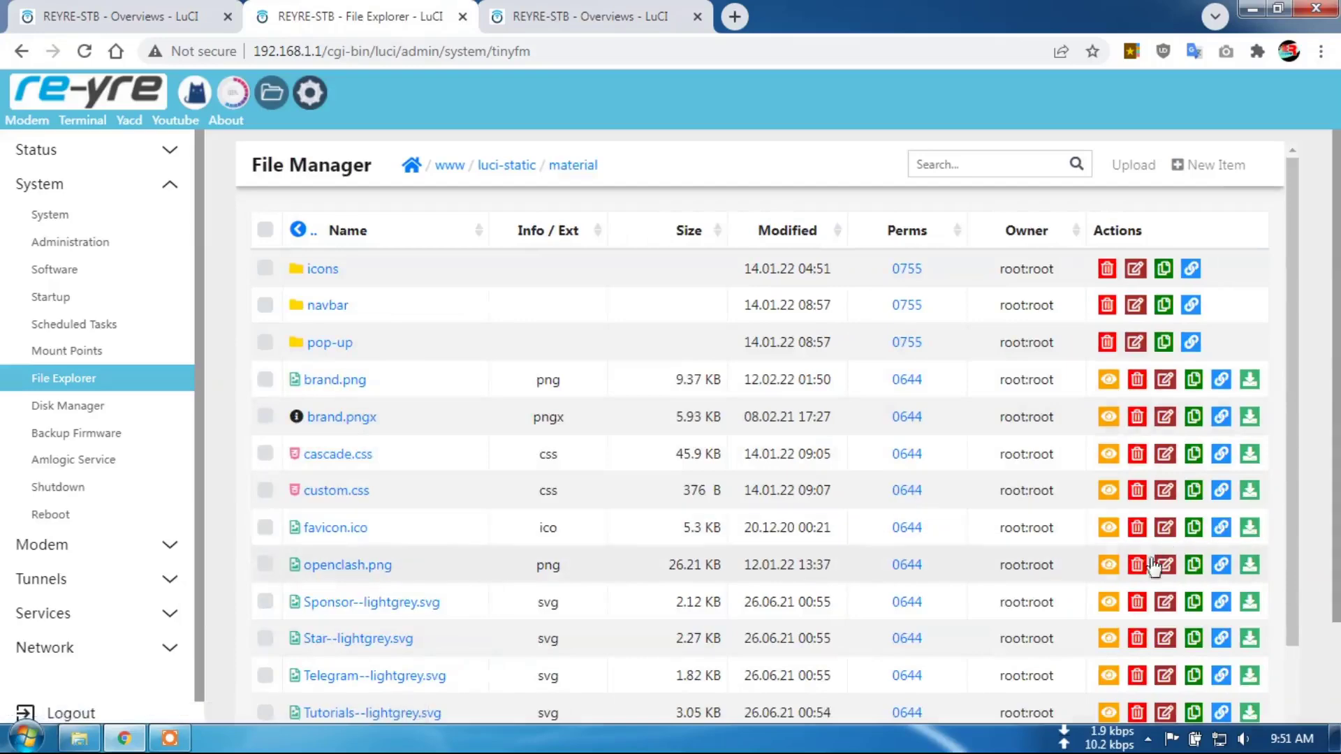
click(1250, 571)
Step: View the downloaded openclash.png from the computer's Downloads folder, and close the image viewer
click(78, 738)
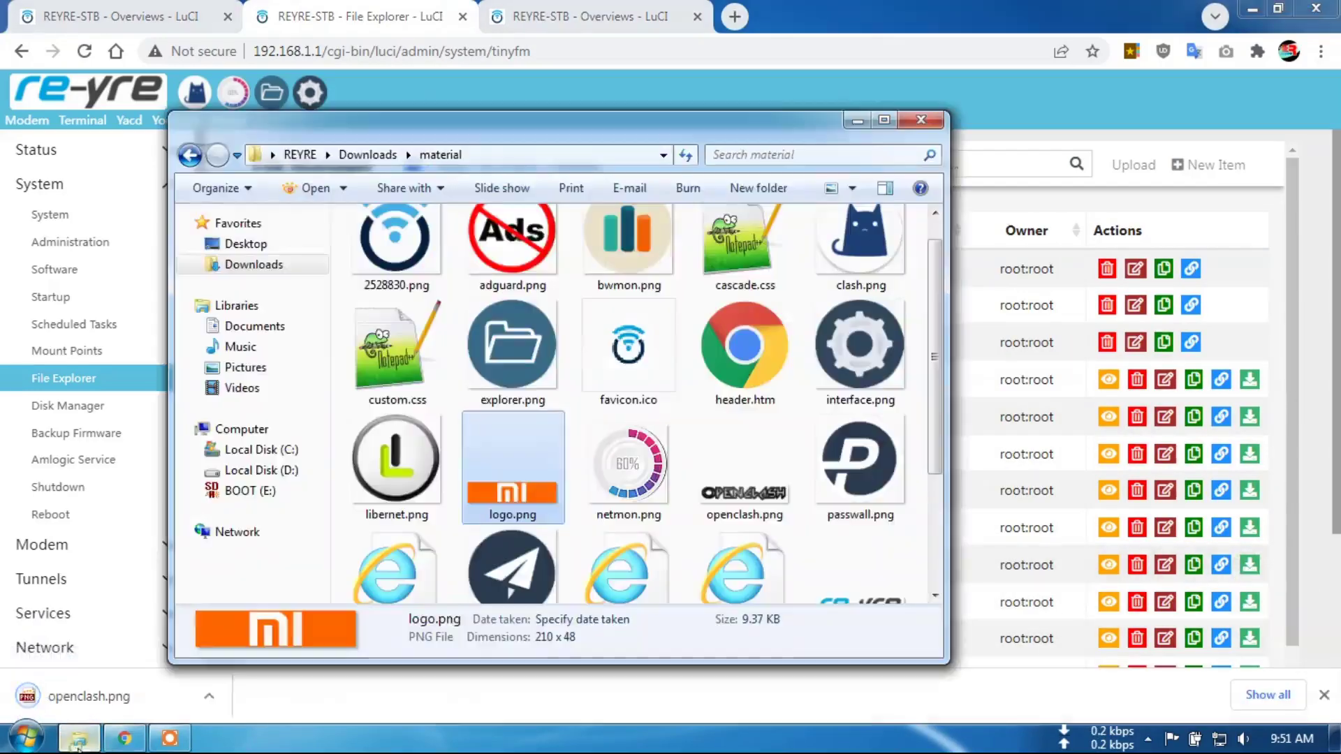
click(259, 264)
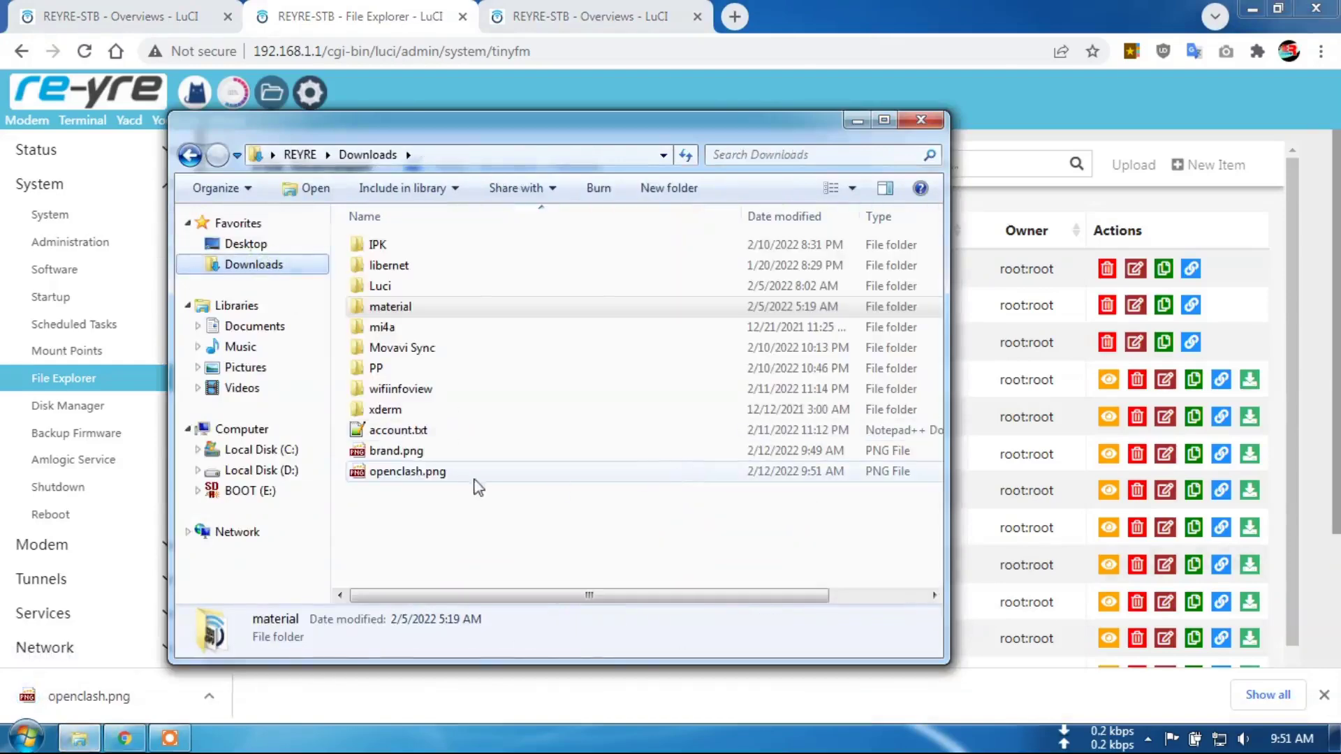
double_click(412, 473)
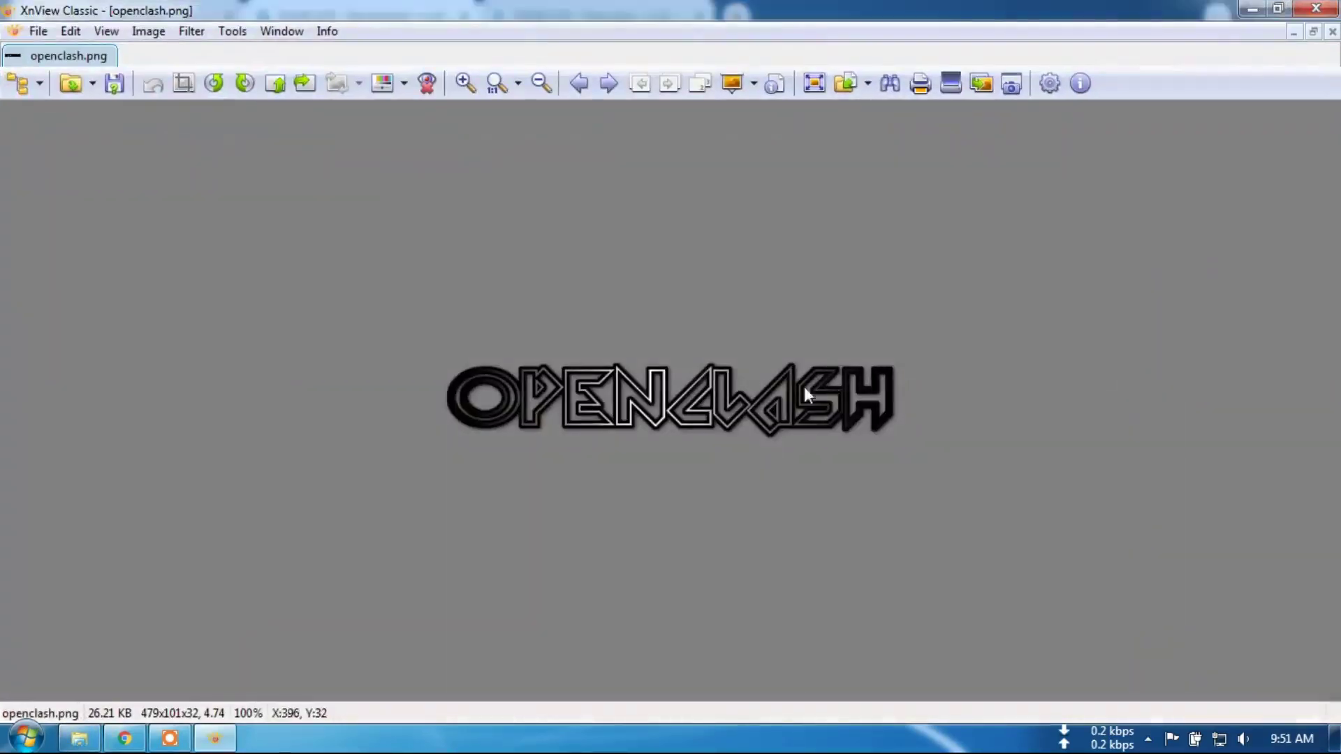
click(1316, 9)
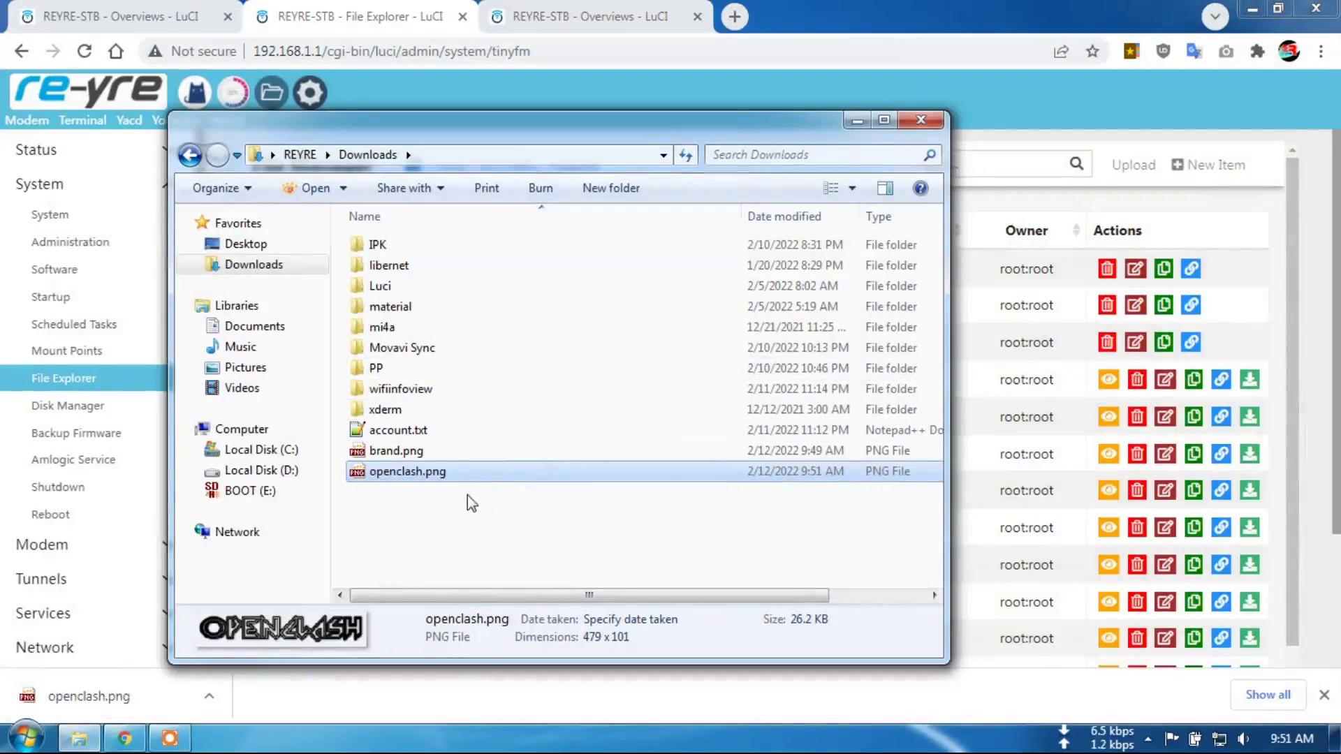
Step: Return to the router's material folder in the browser and rename openclash.png to openclash.pngx
click(362, 7)
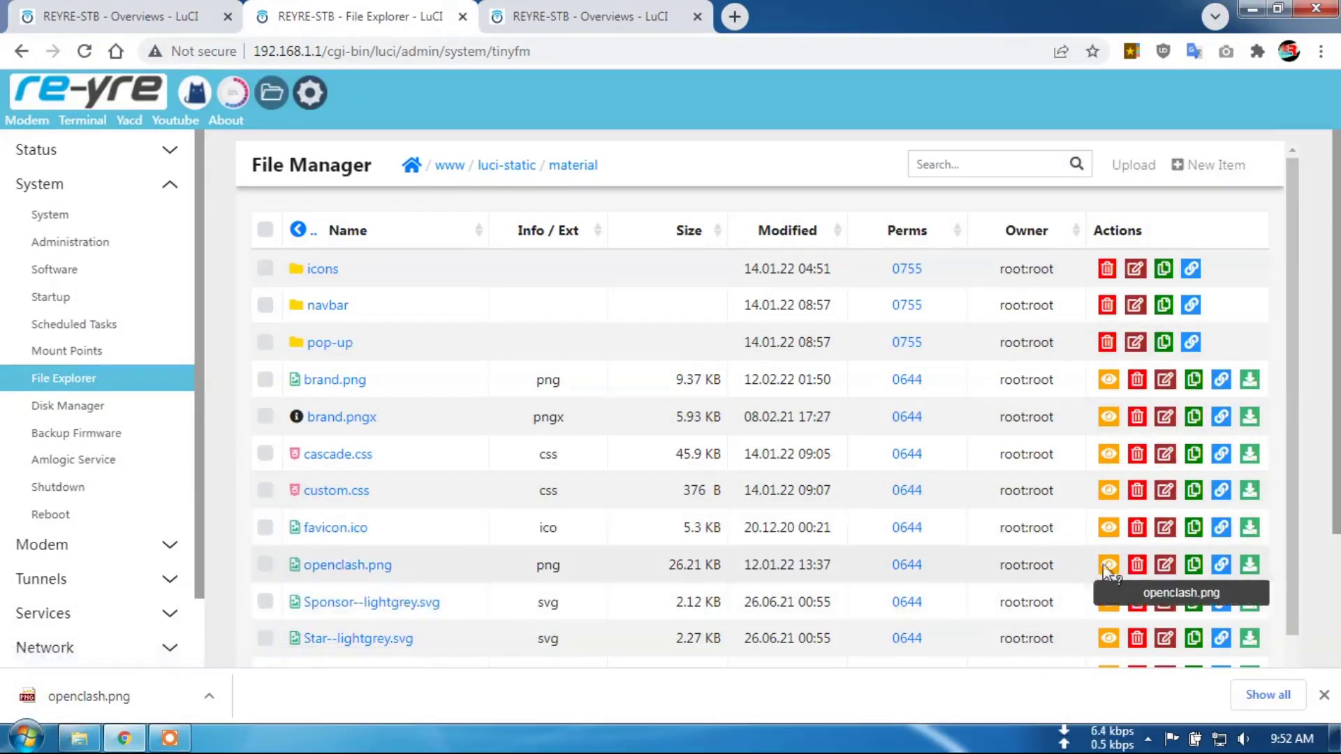
click(1165, 564)
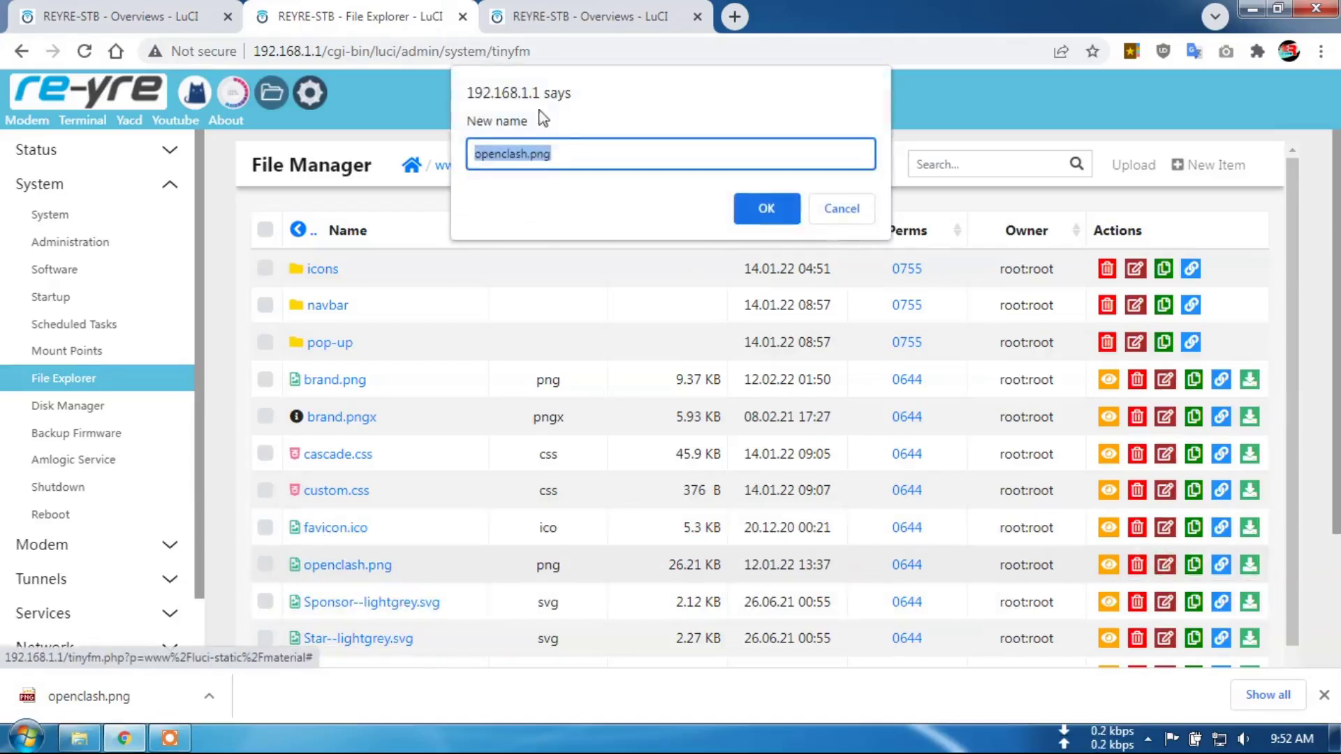
click(560, 155)
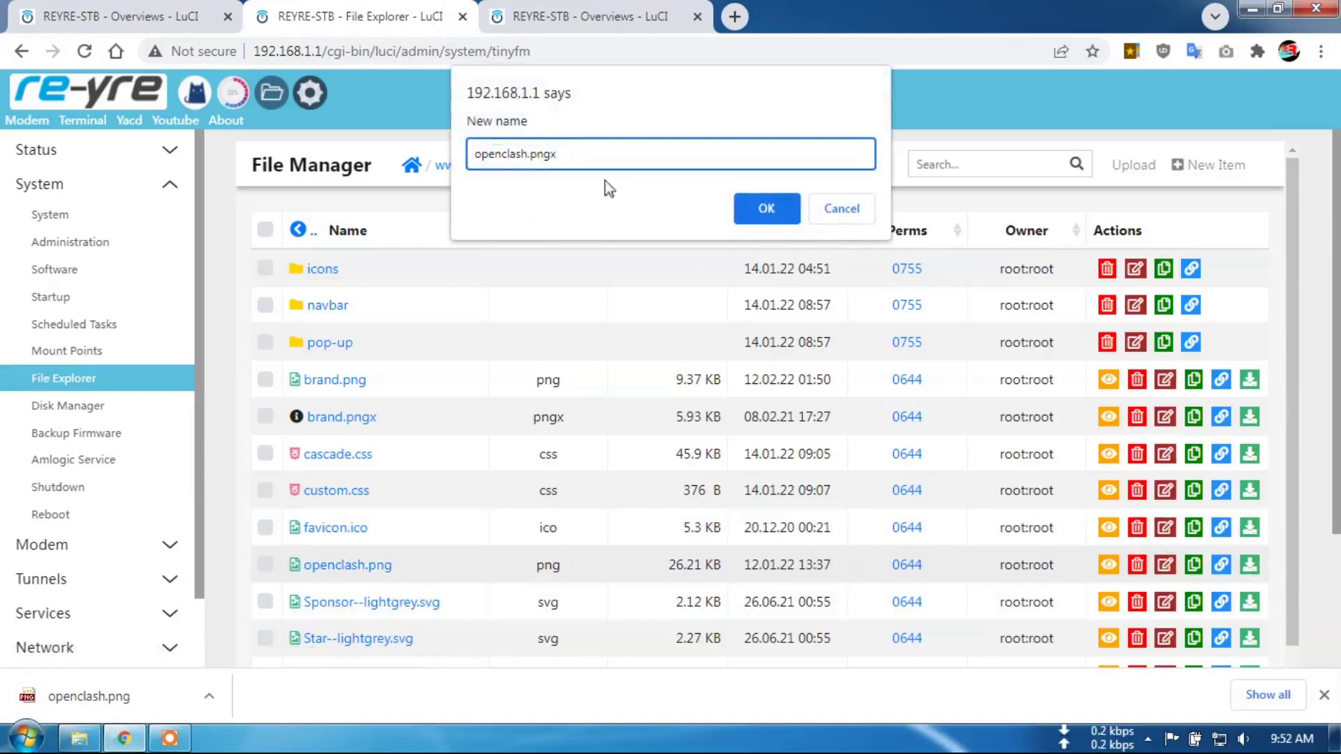
click(766, 208)
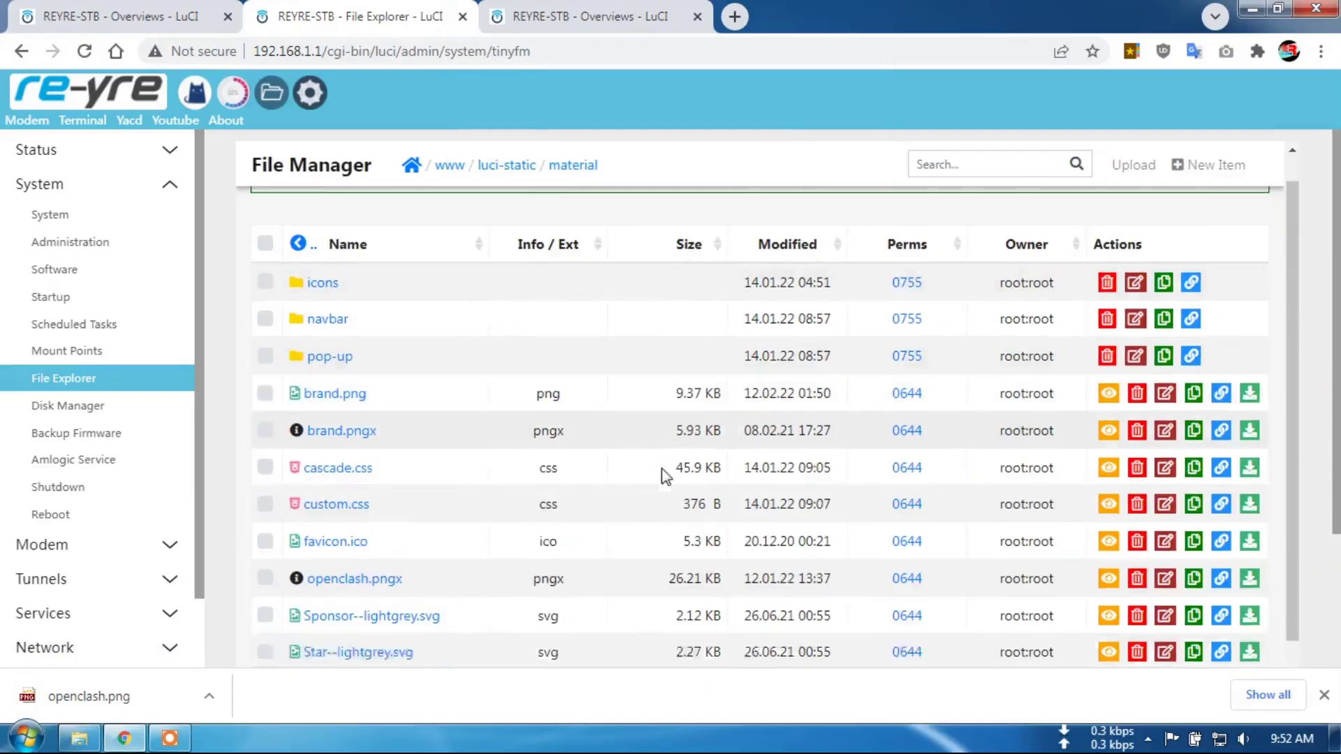
Step: Upload logo.png from the computer's Downloads/material folder into the router's www/luci-static/material folder again
scroll(442, 453, down, 2)
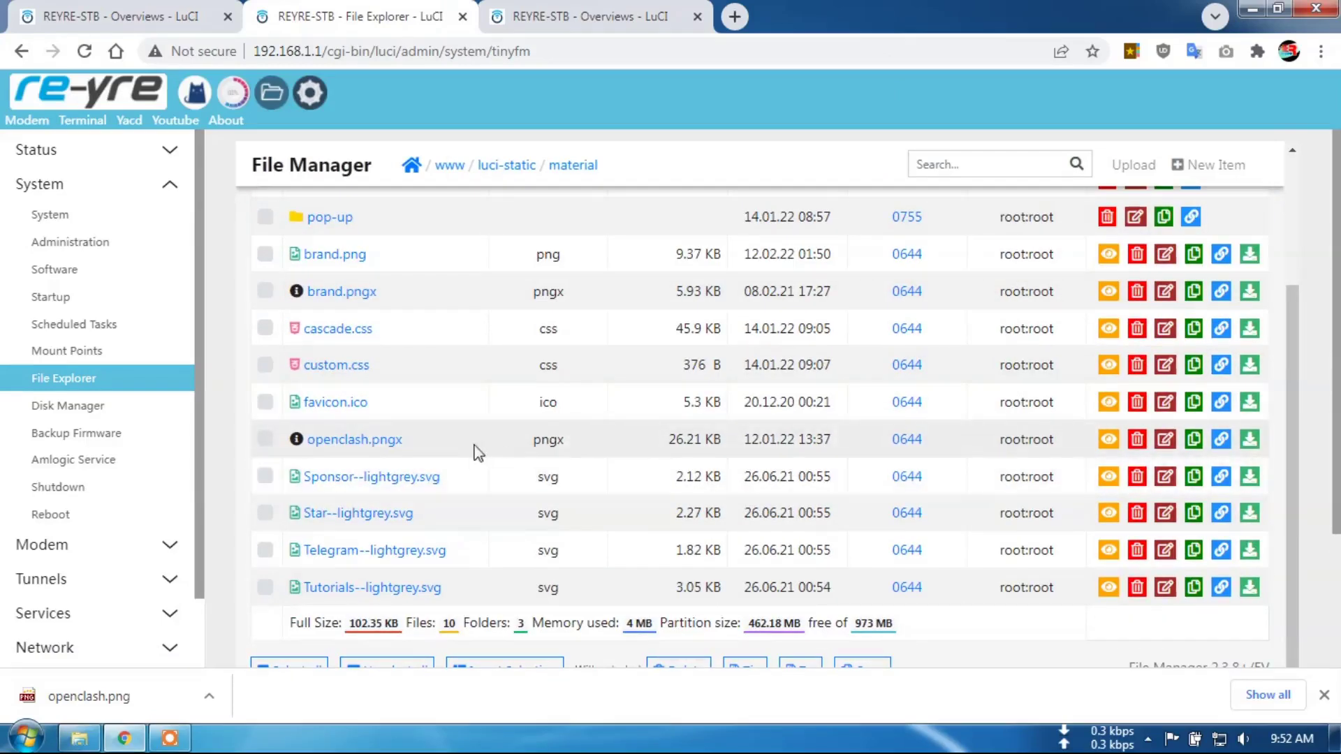
click(1137, 168)
click(797, 443)
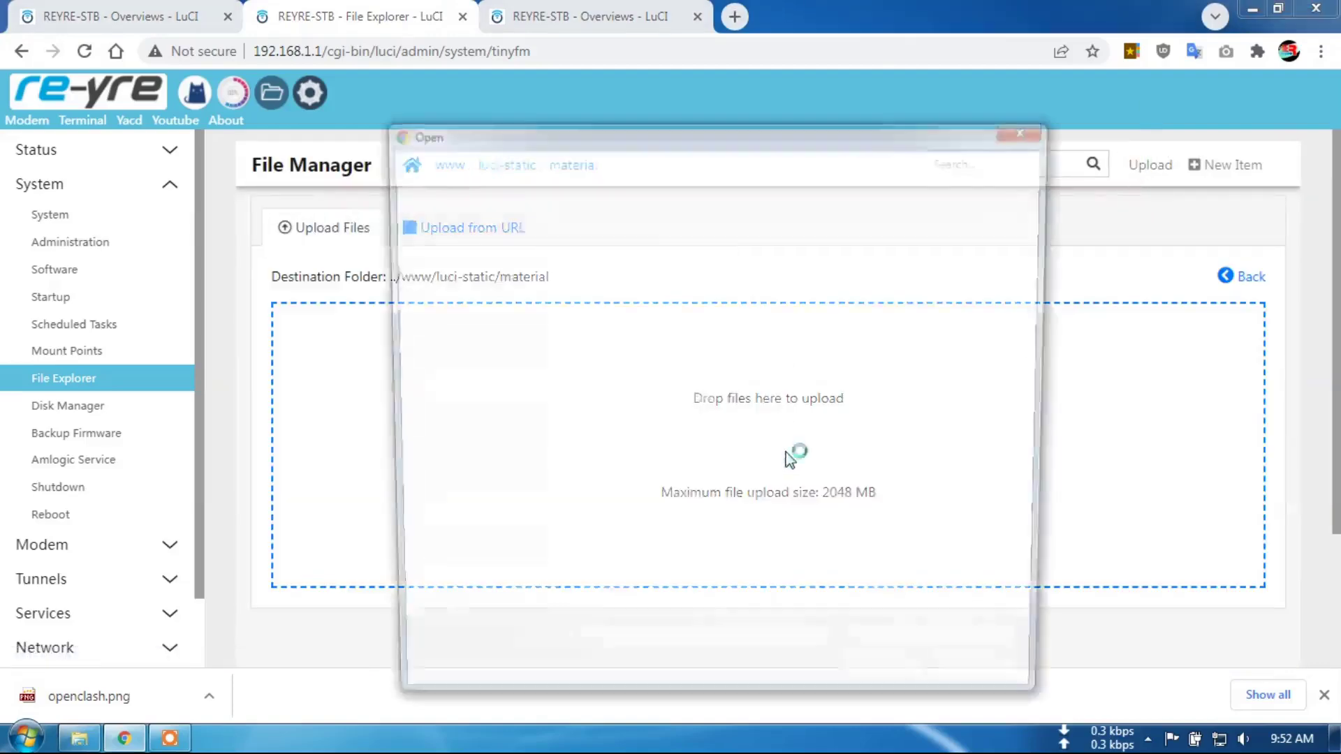
click(966, 517)
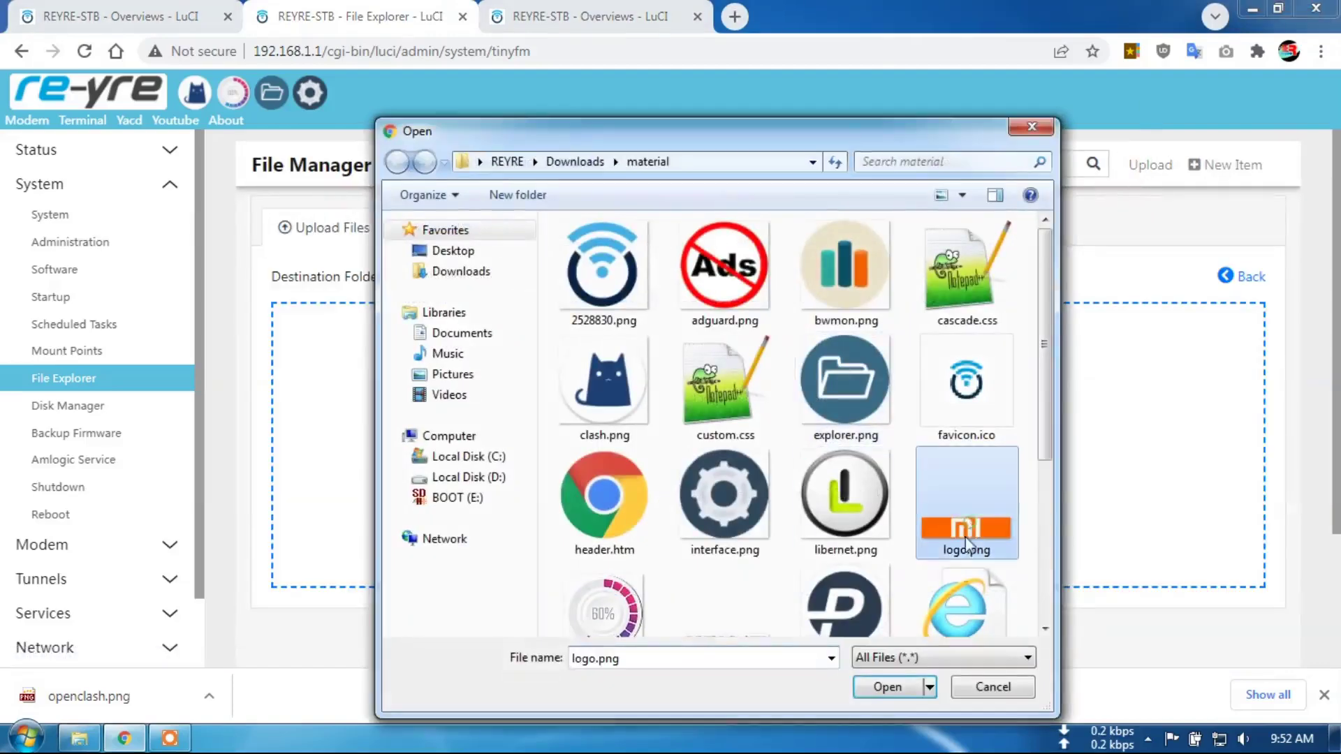
click(887, 687)
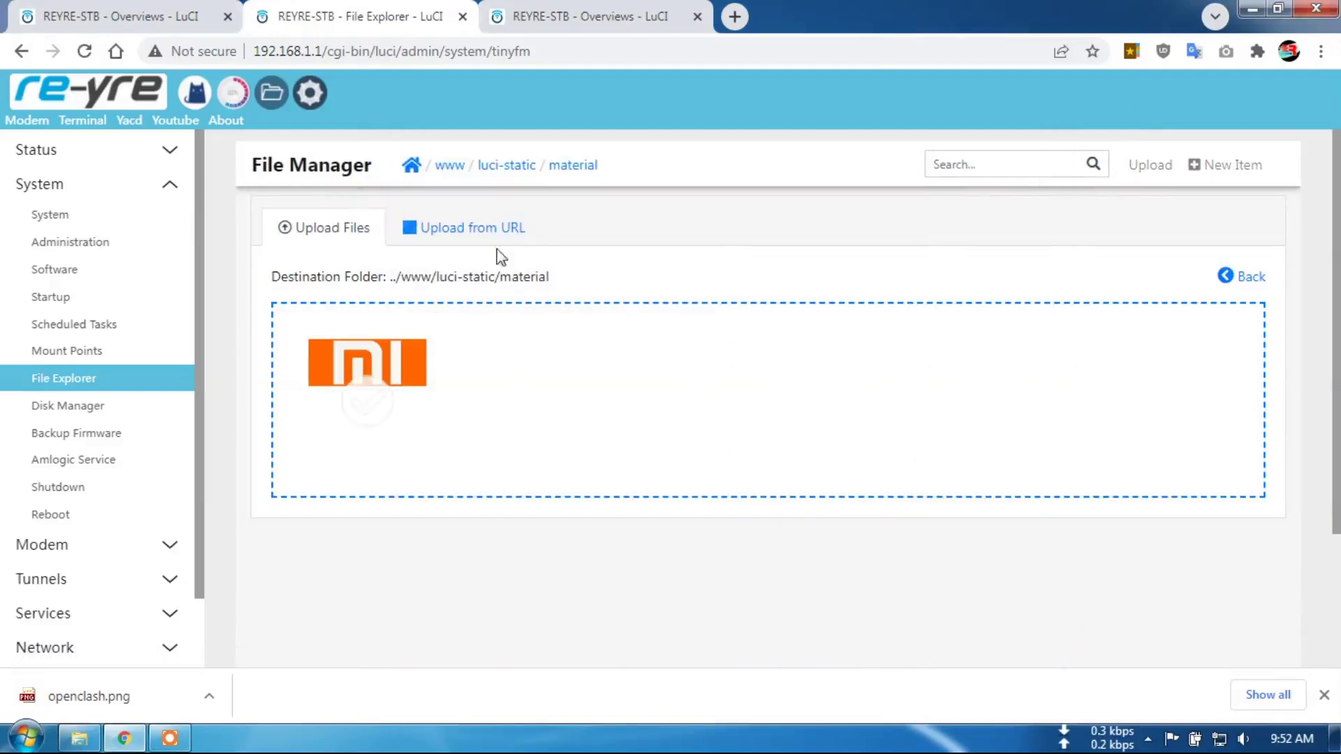
Step: Go back to the material folder listing and rename the newly uploaded logo.png to openclash.png
click(564, 168)
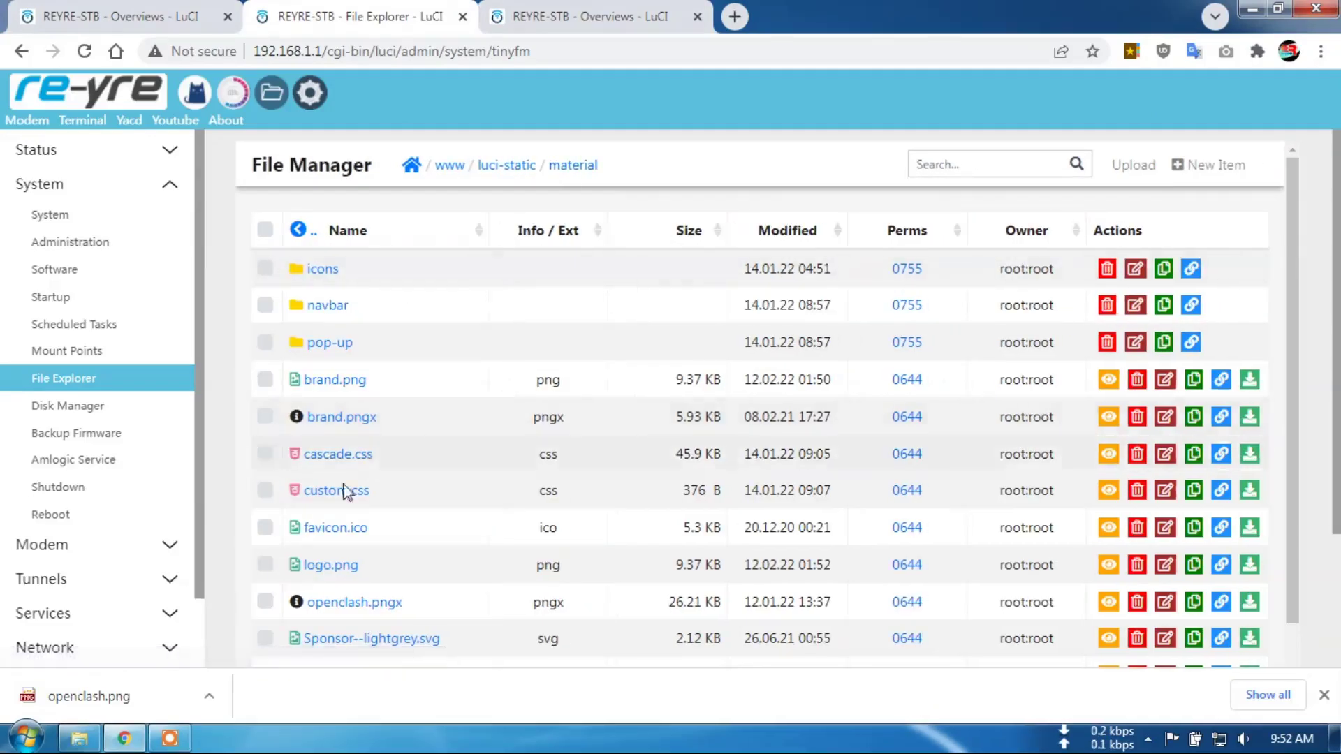
scroll(409, 566, down, 2)
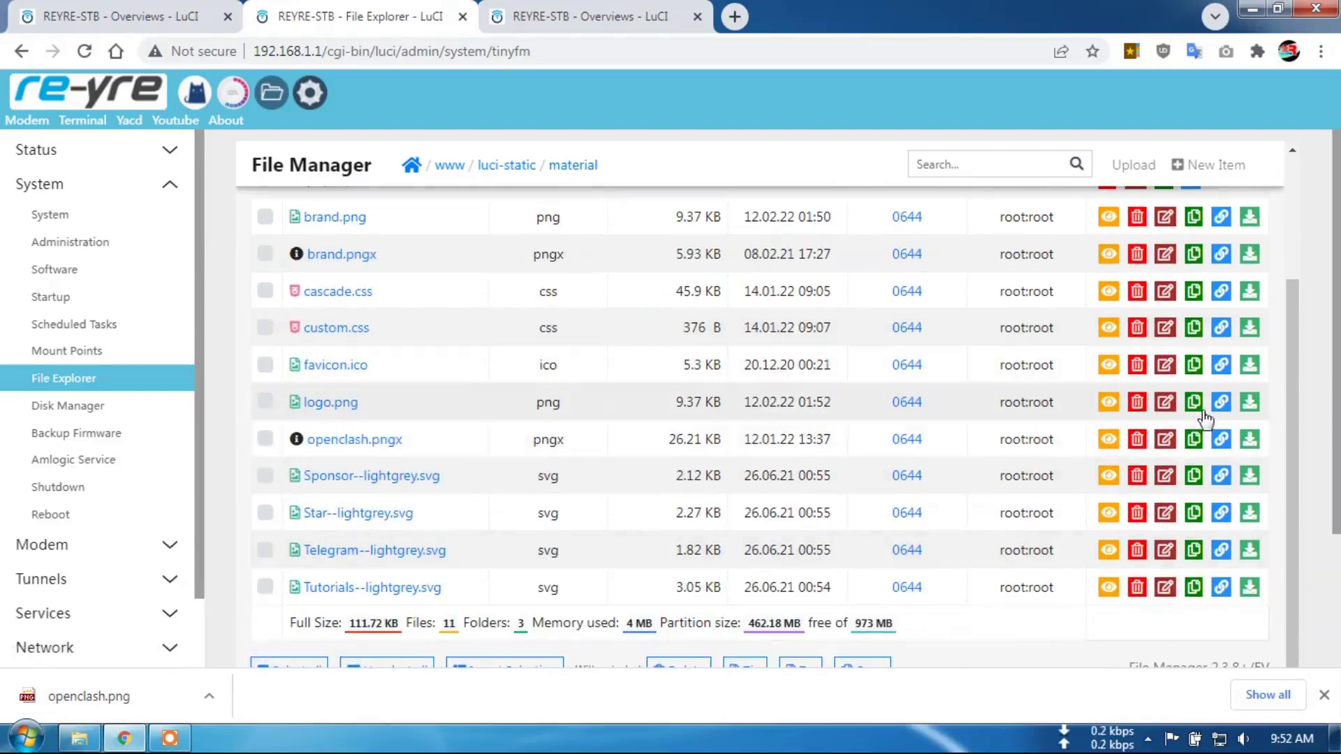
click(1173, 408)
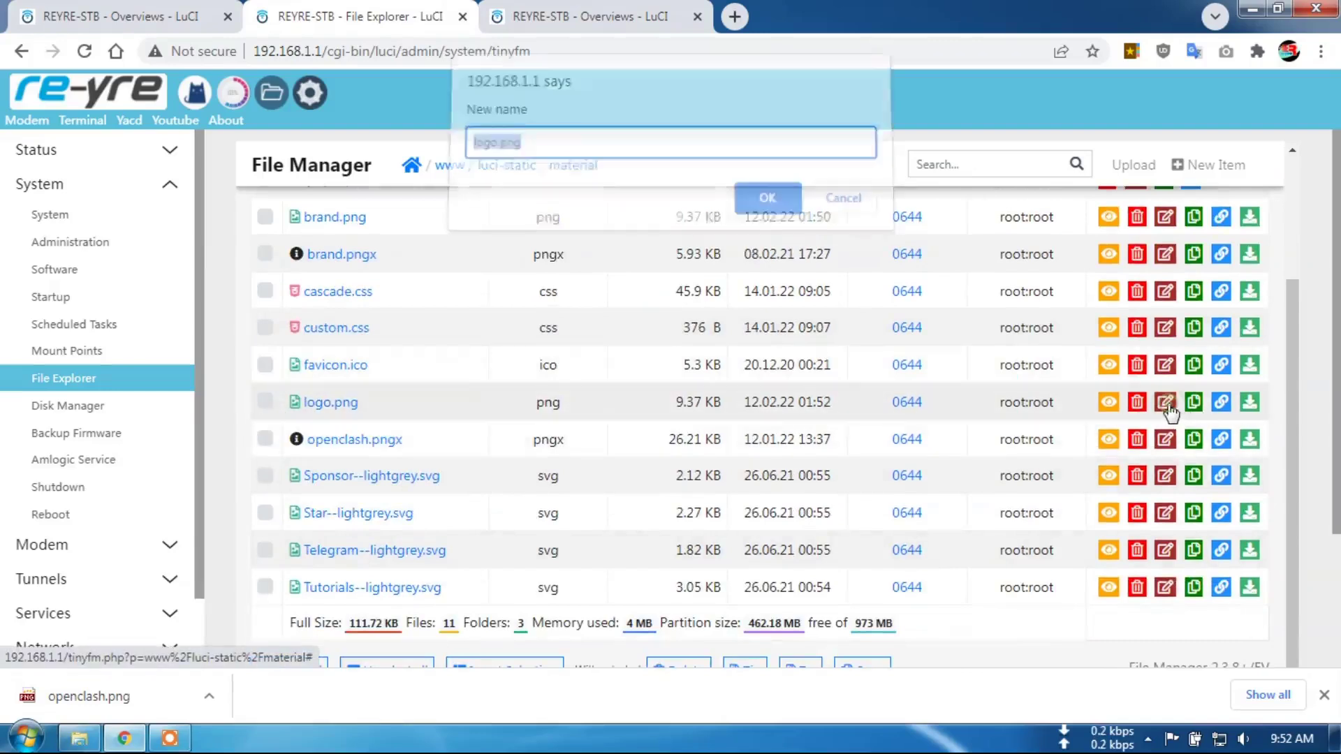
click(501, 155)
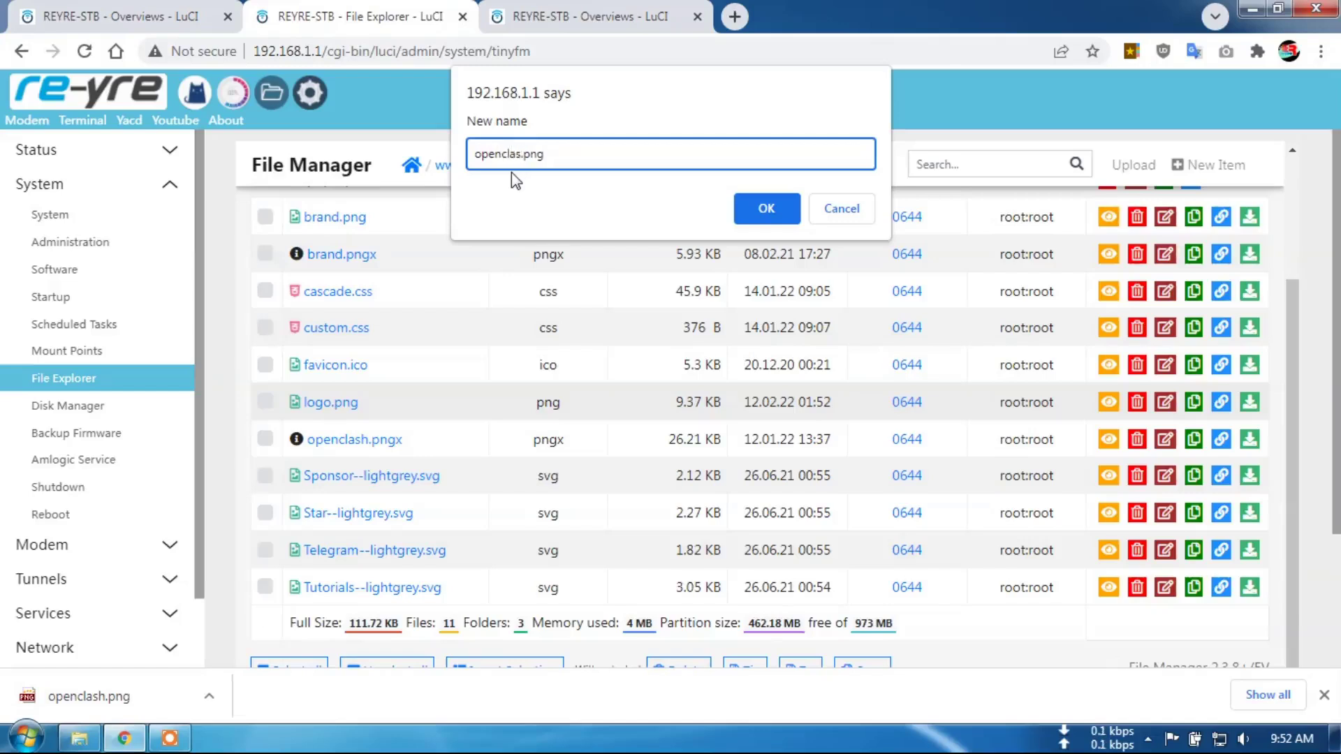
click(742, 210)
Step: Clear the browsing history, download history and cached images and files for all time, and reload the OpenClash overview page
click(567, 10)
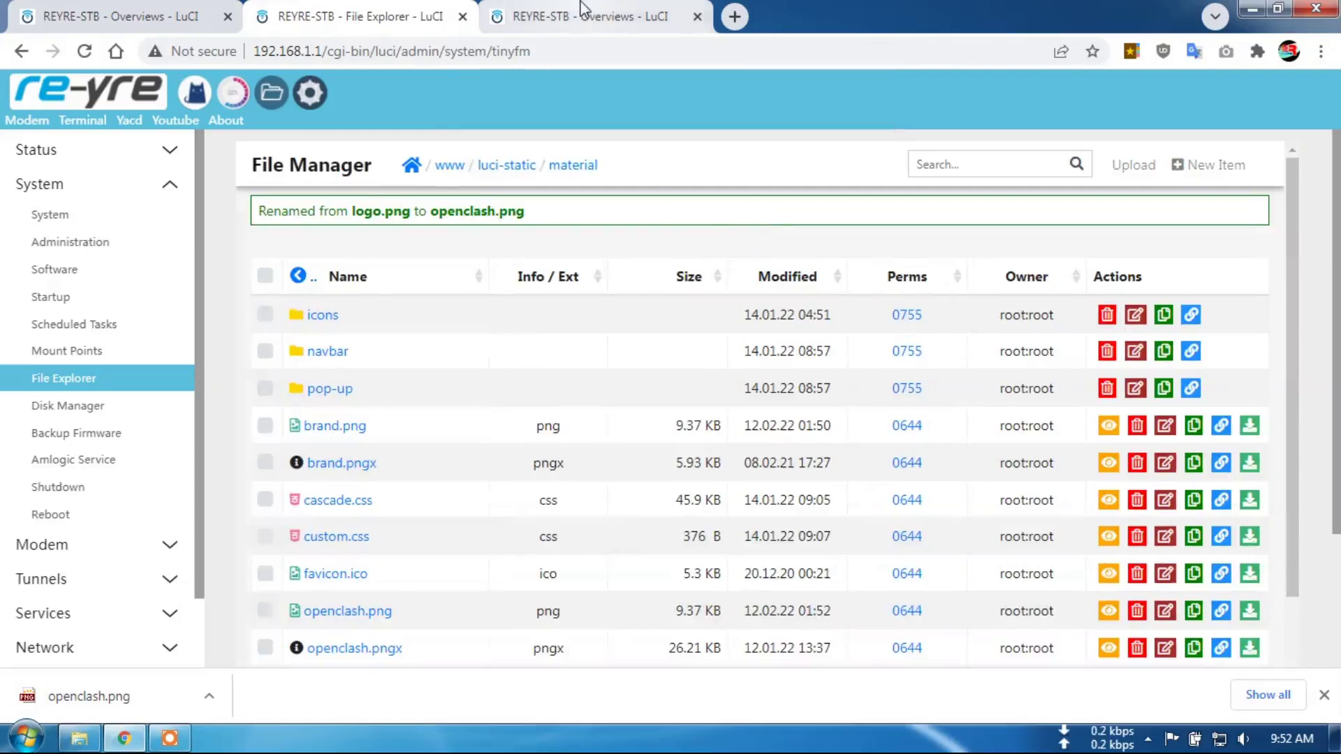
click(83, 54)
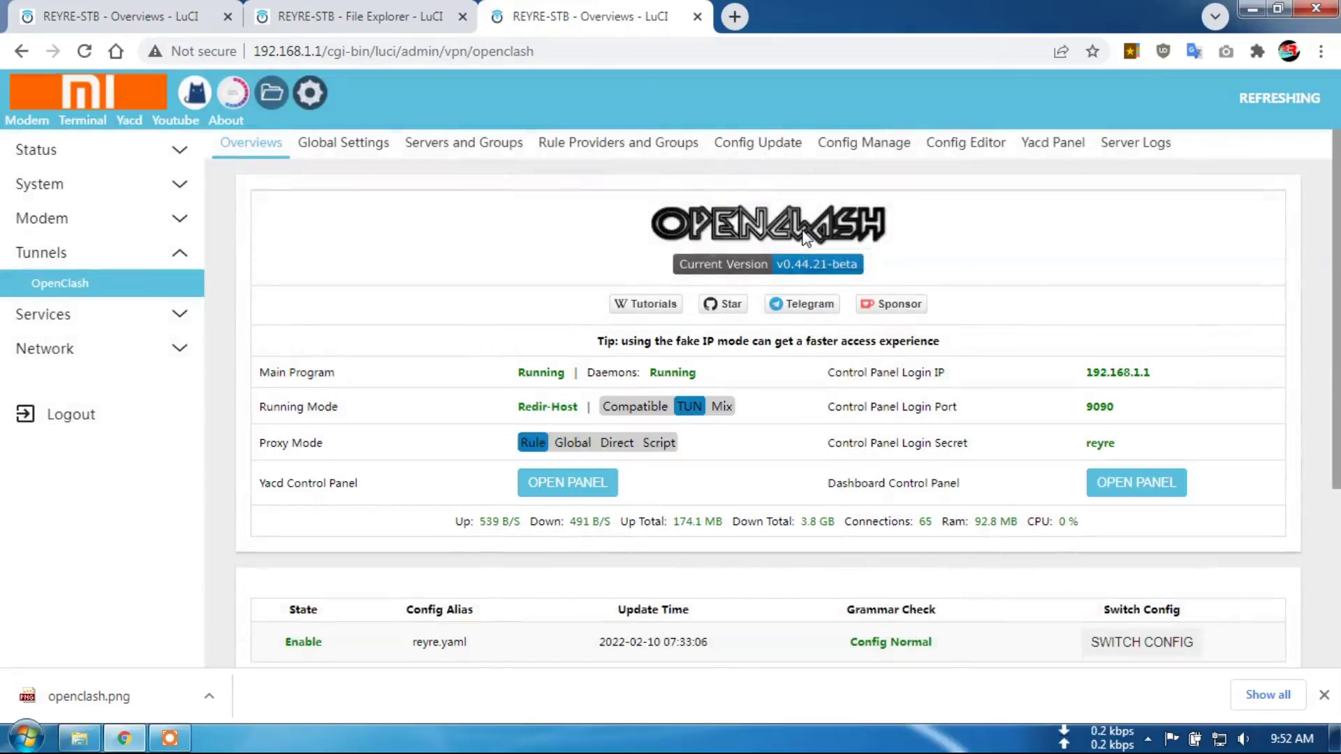
key(ctrl+shift+Delete)
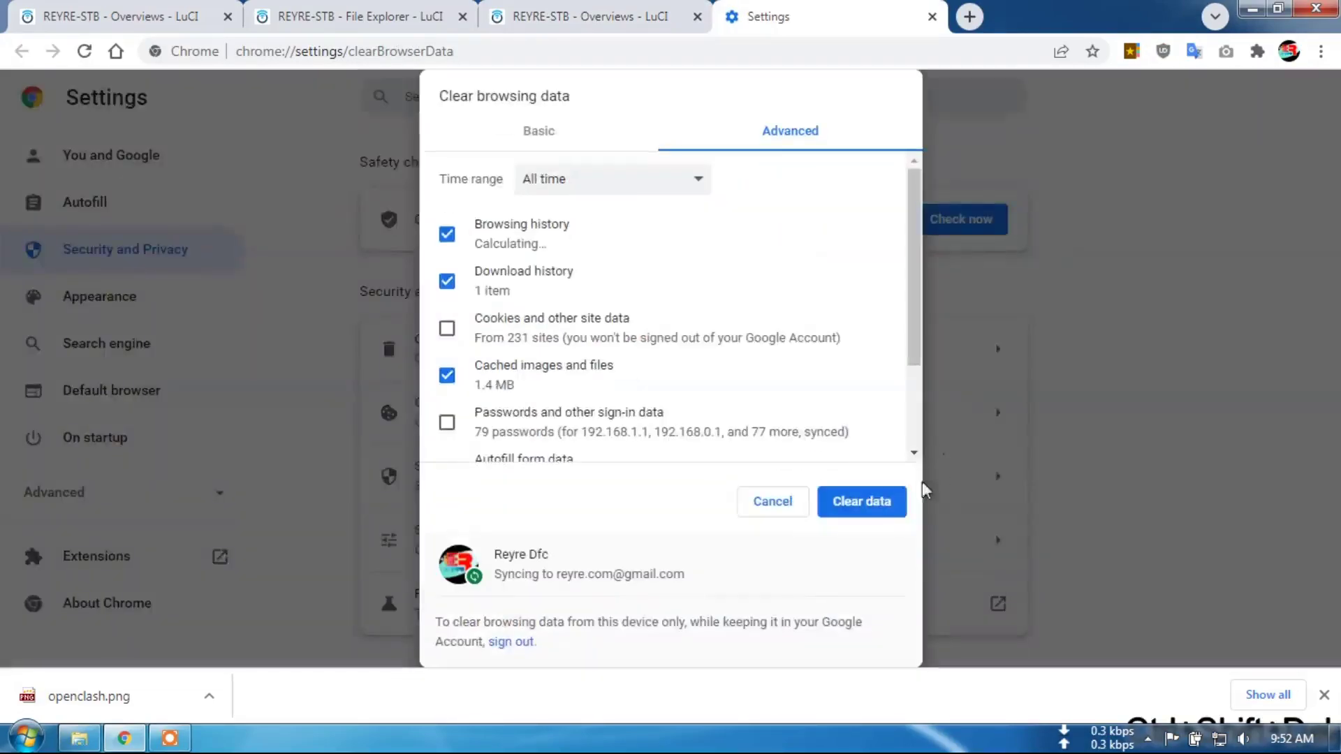
click(853, 503)
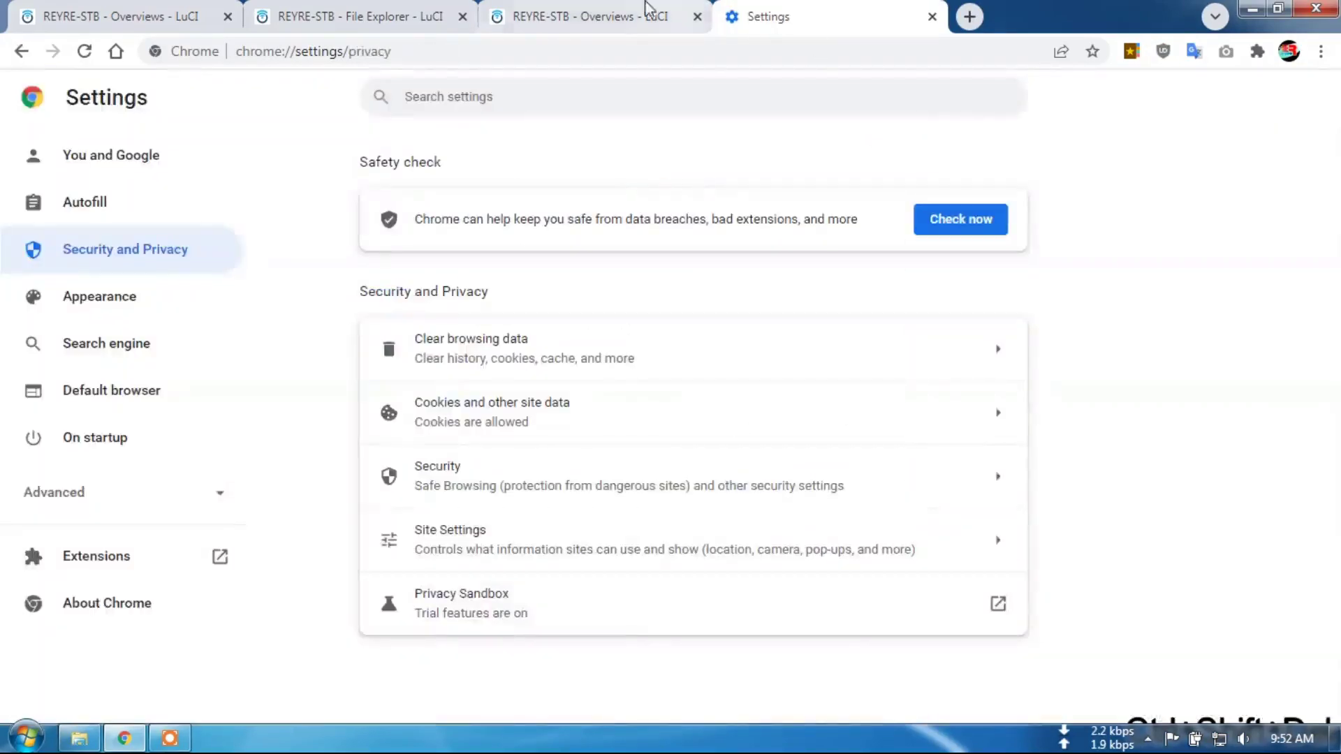
click(675, 9)
click(84, 51)
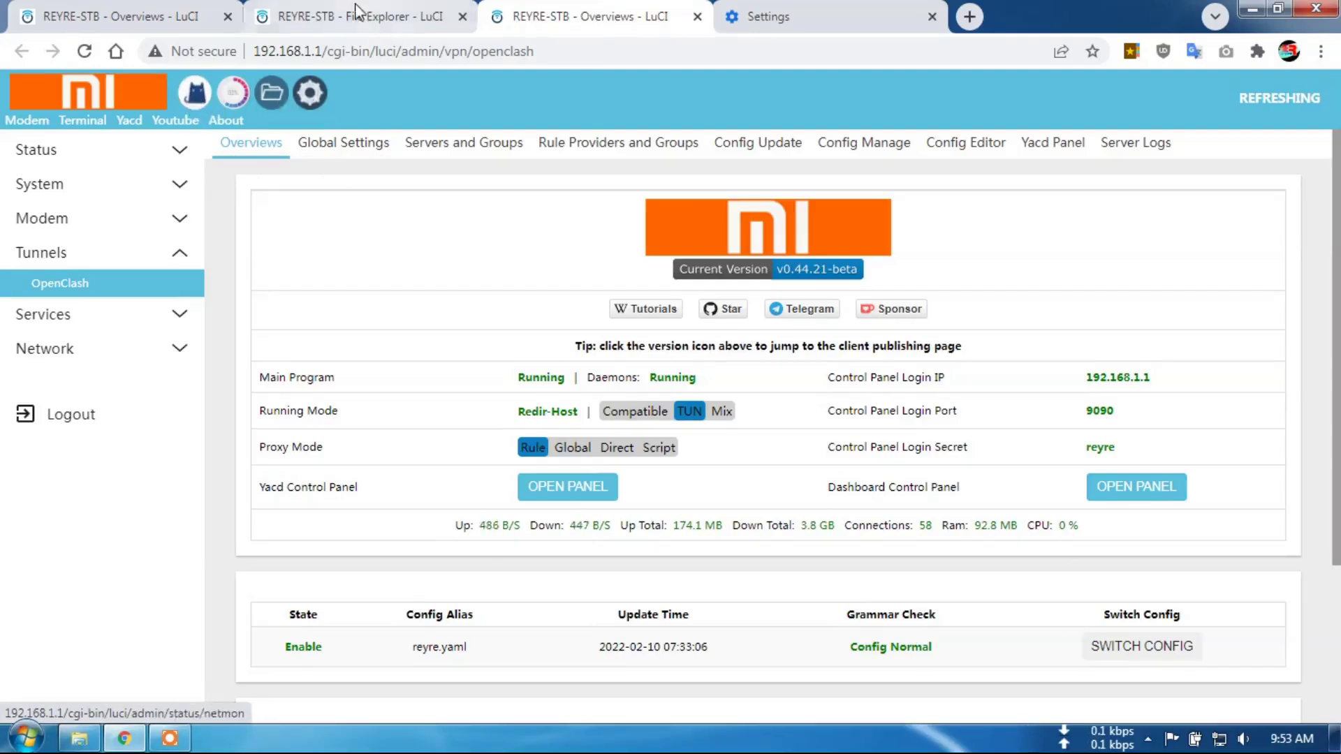
Step: Return to the router's file manager and open the www/luci-static/material/navbar folder, starting from the root directory
click(372, 17)
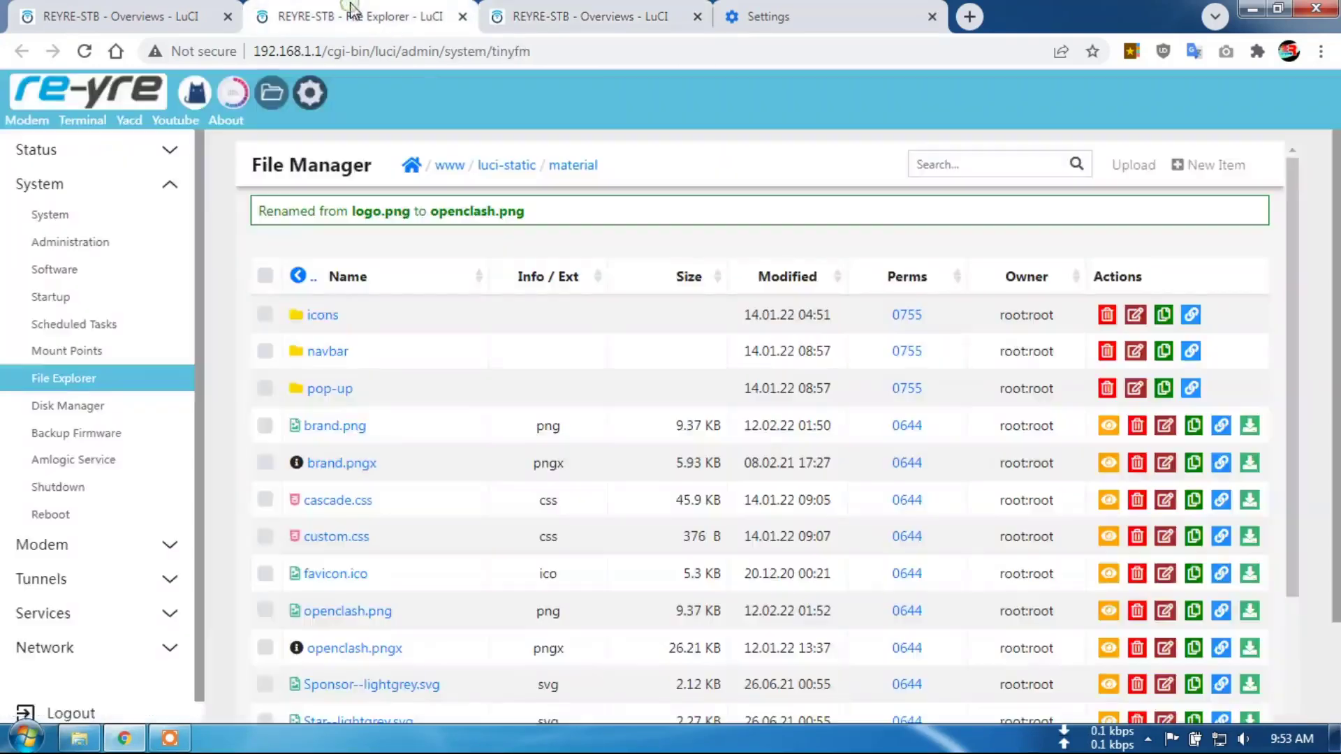
click(412, 167)
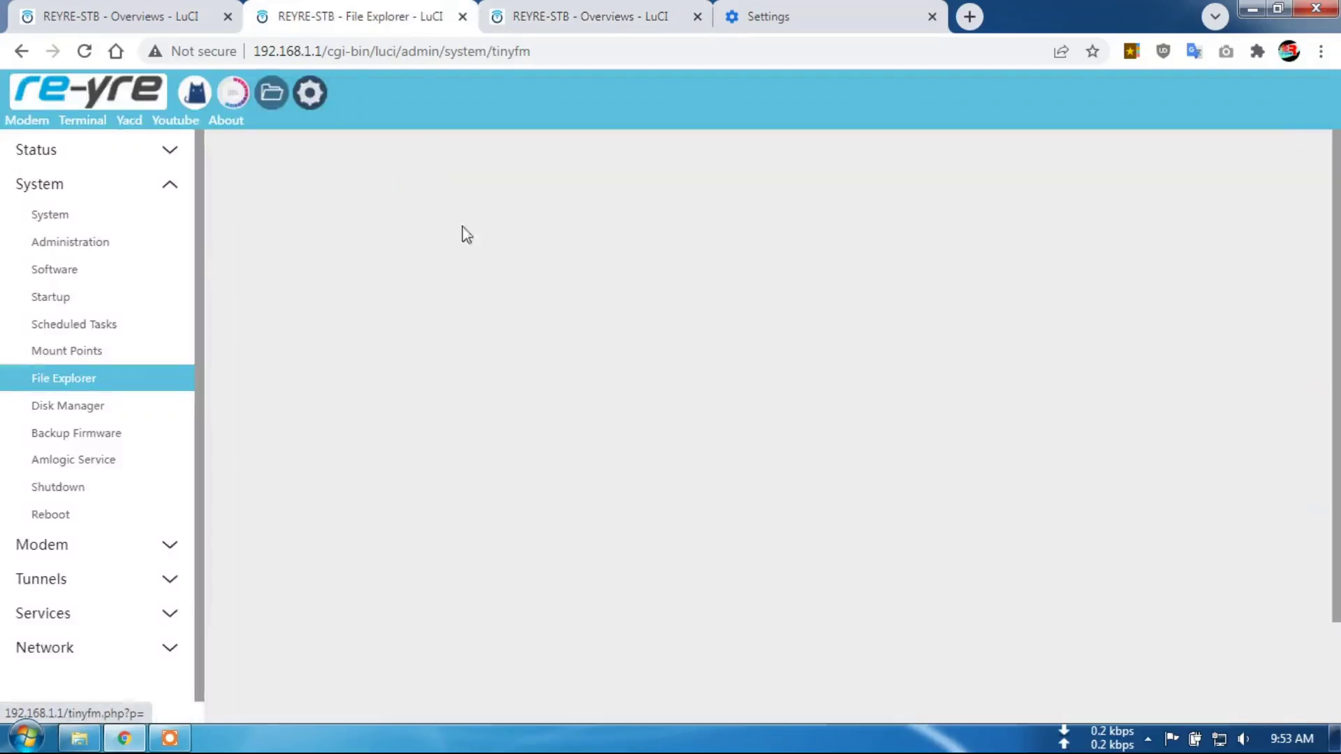
scroll(515, 423, down, 5)
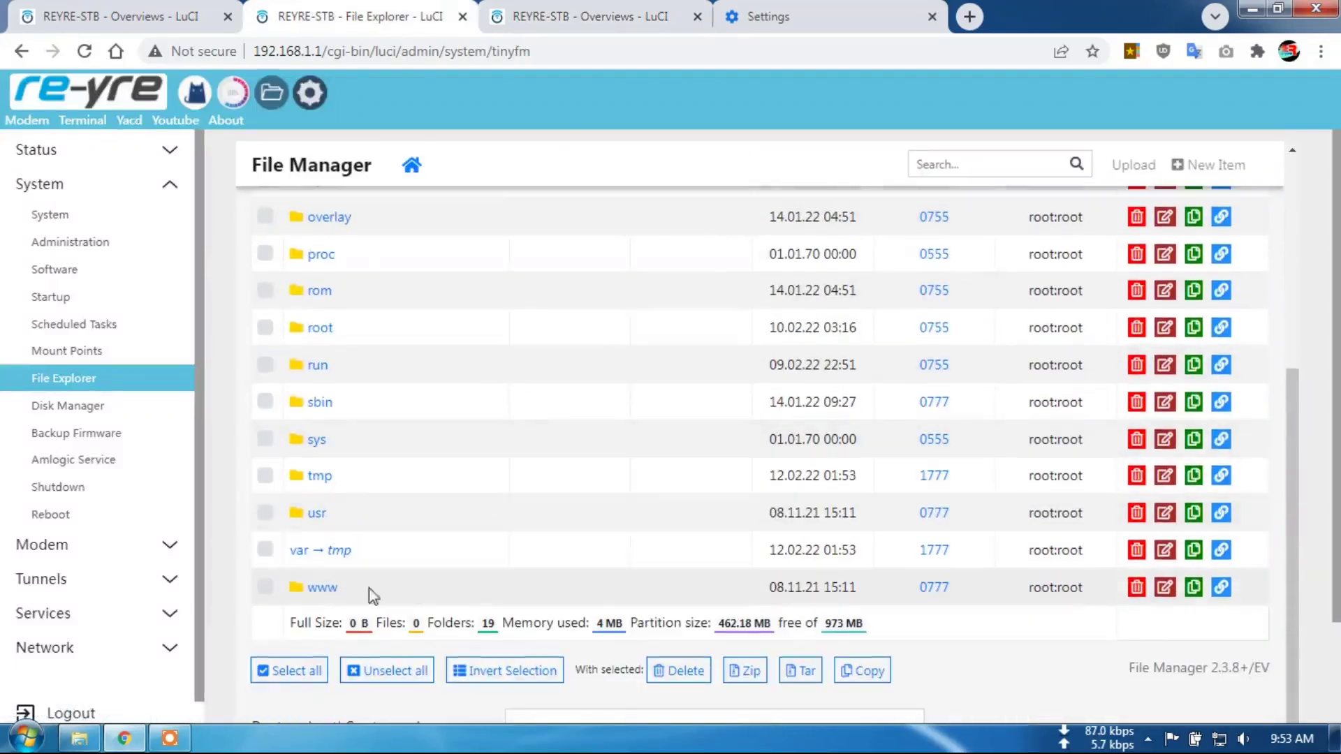
click(322, 587)
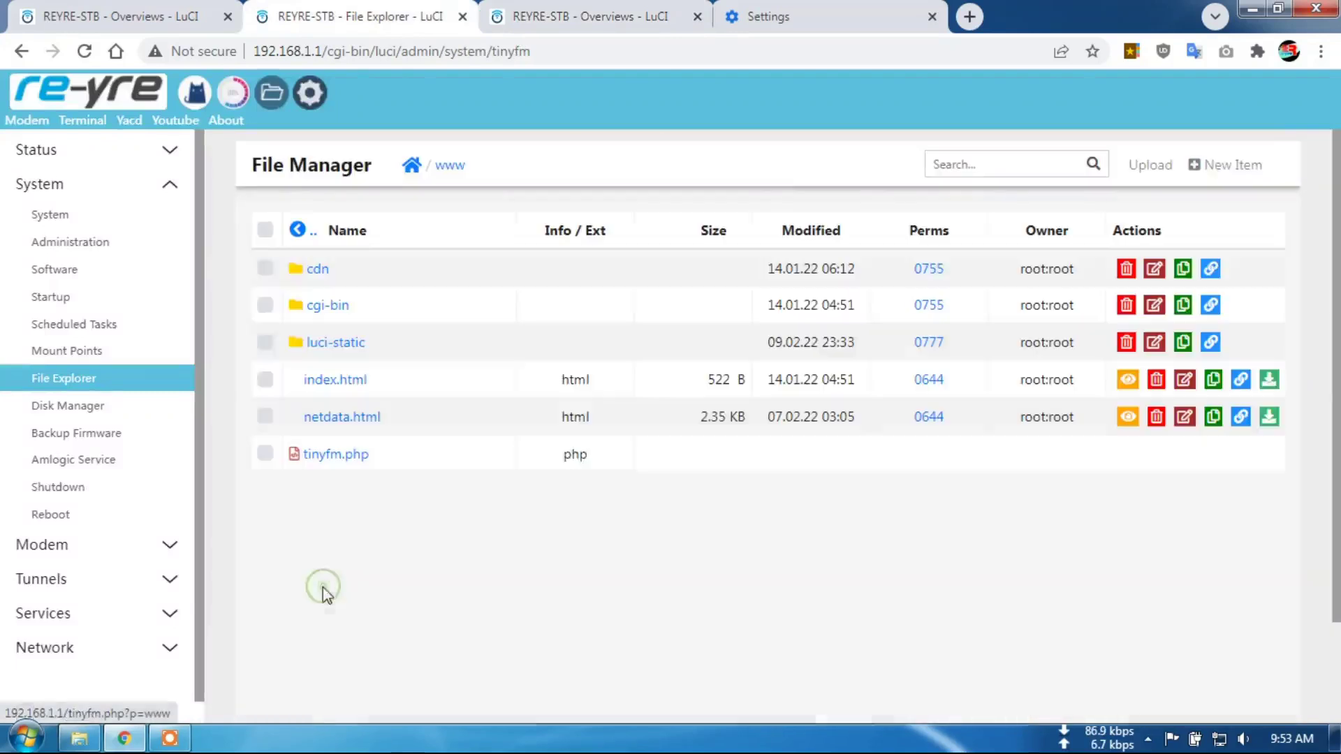
click(349, 344)
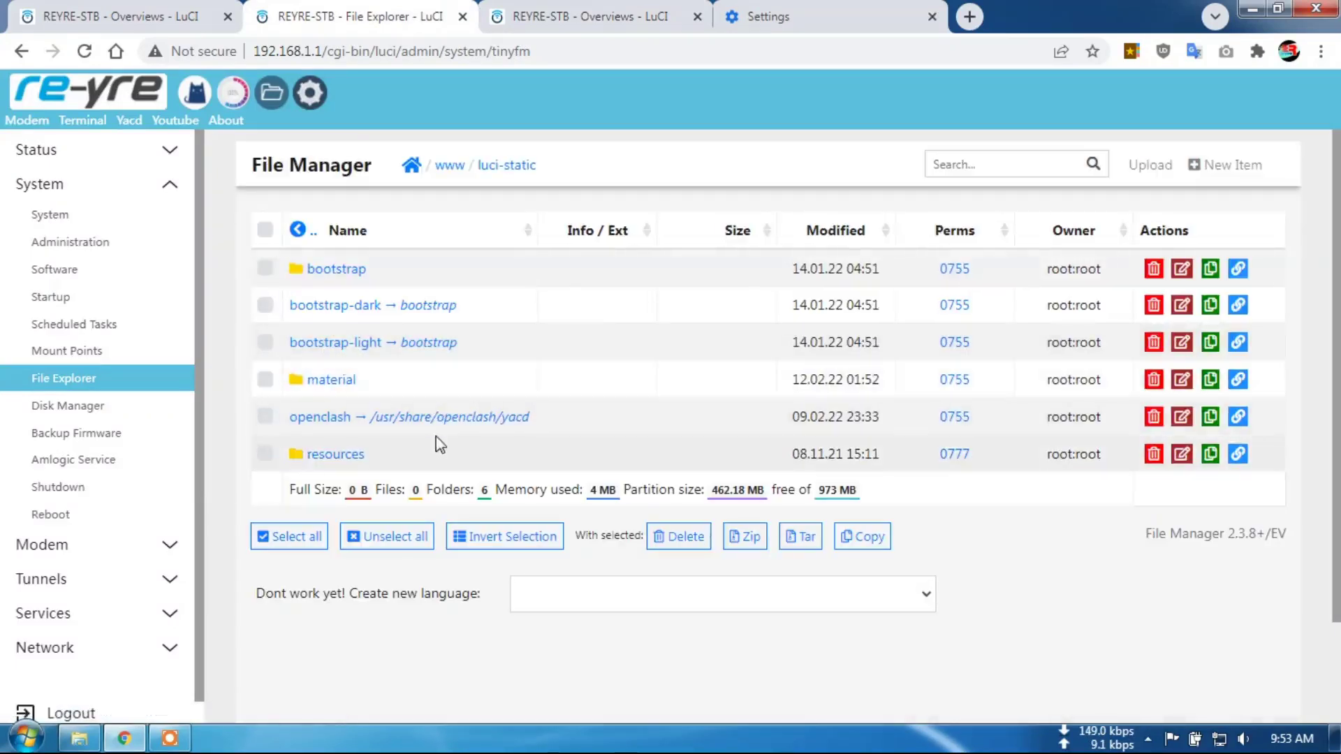
click(326, 381)
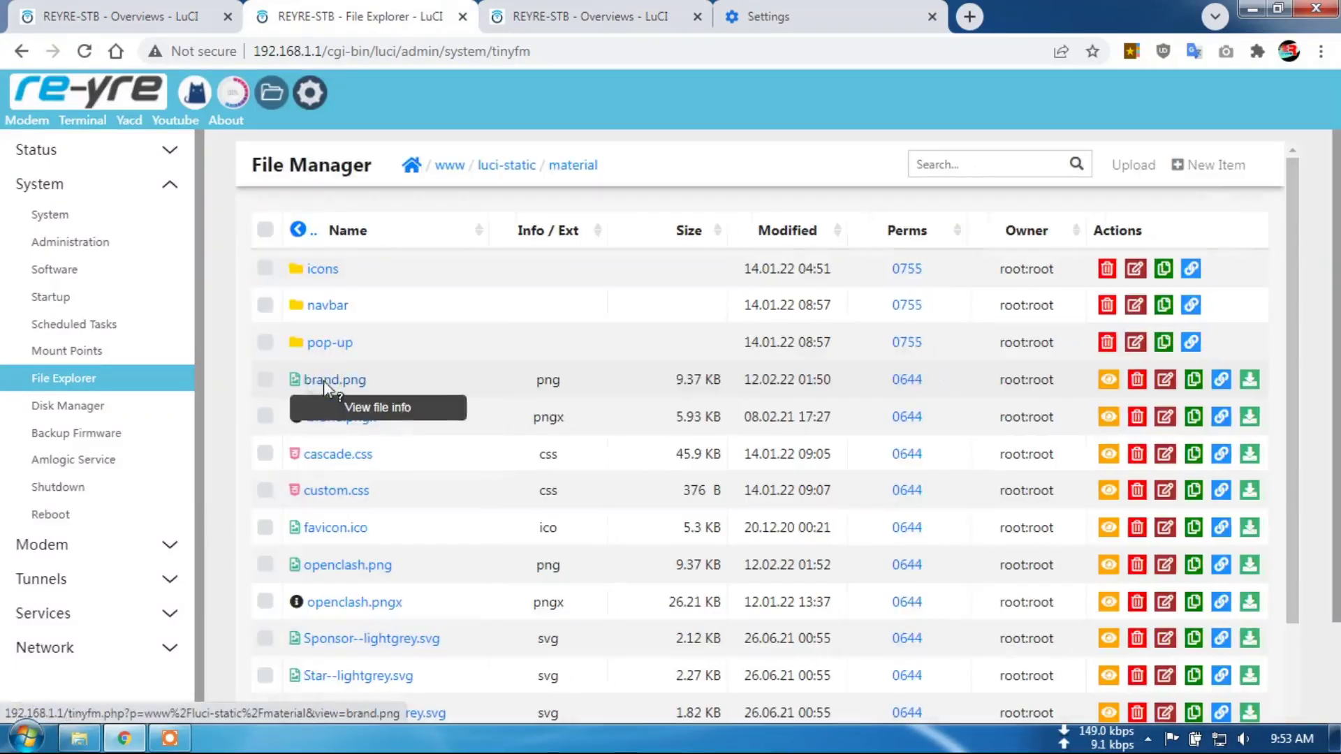
click(329, 305)
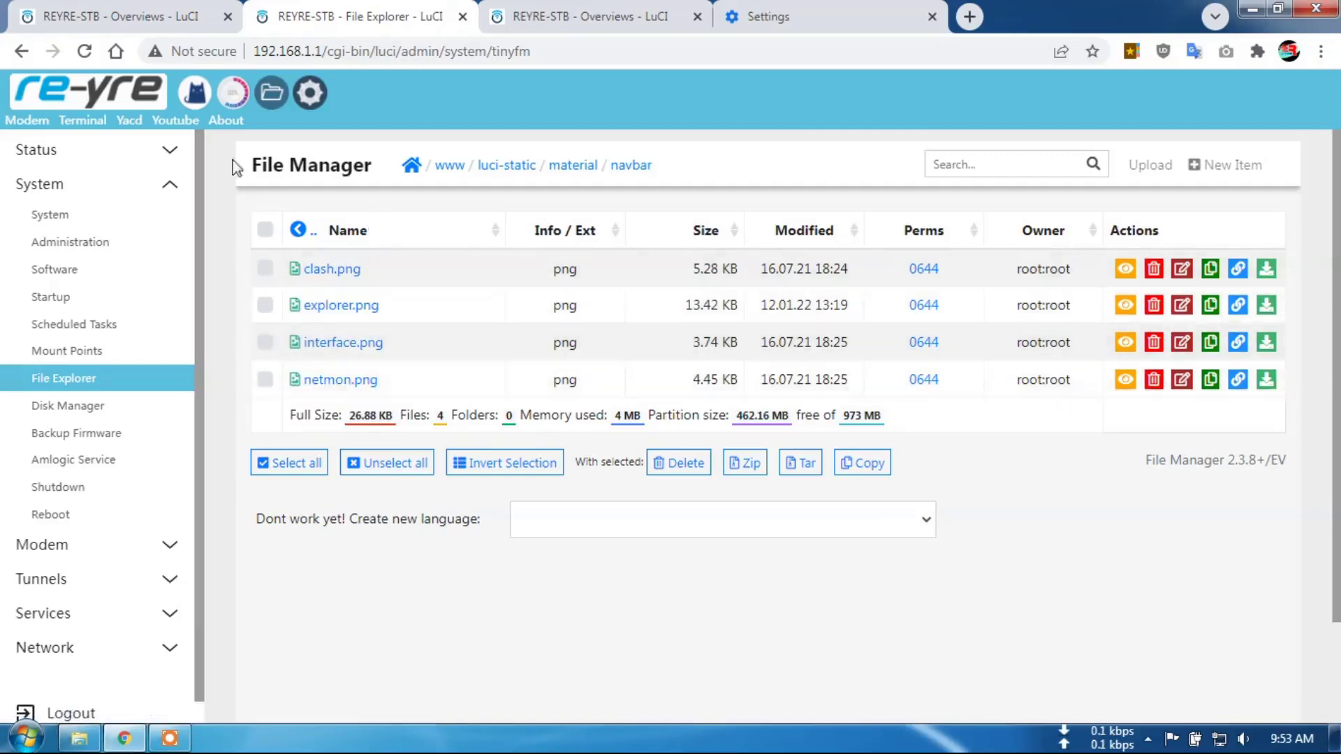
Step: Rename clash.png in the navbar folder to clash.pngx
click(266, 270)
click(264, 269)
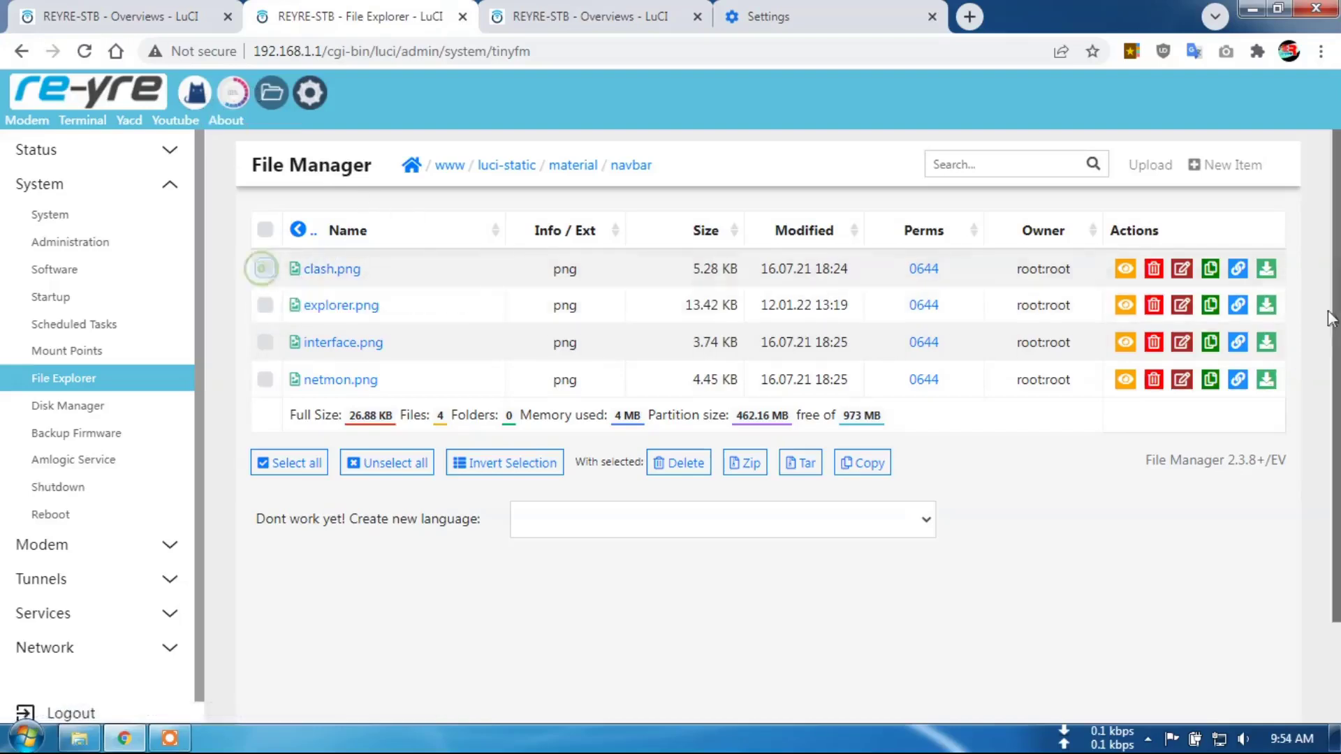
click(1182, 269)
click(561, 153)
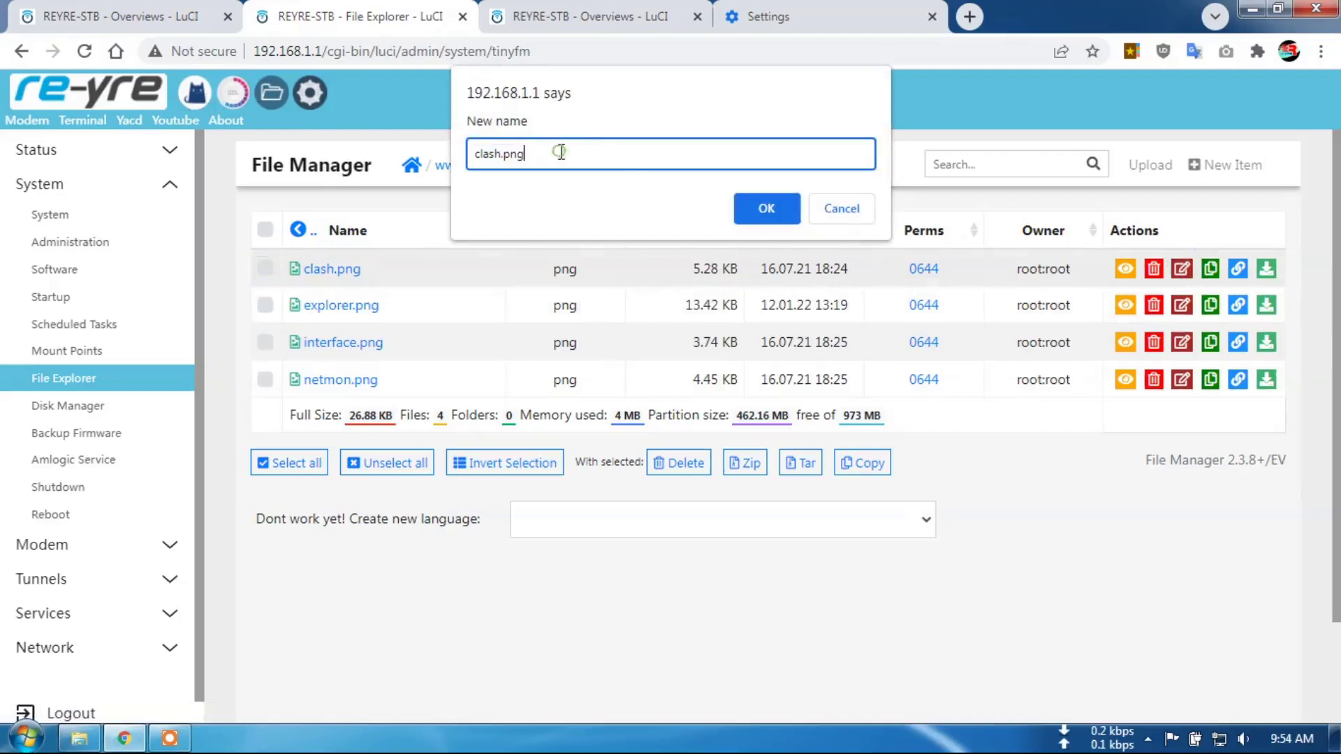
click(772, 203)
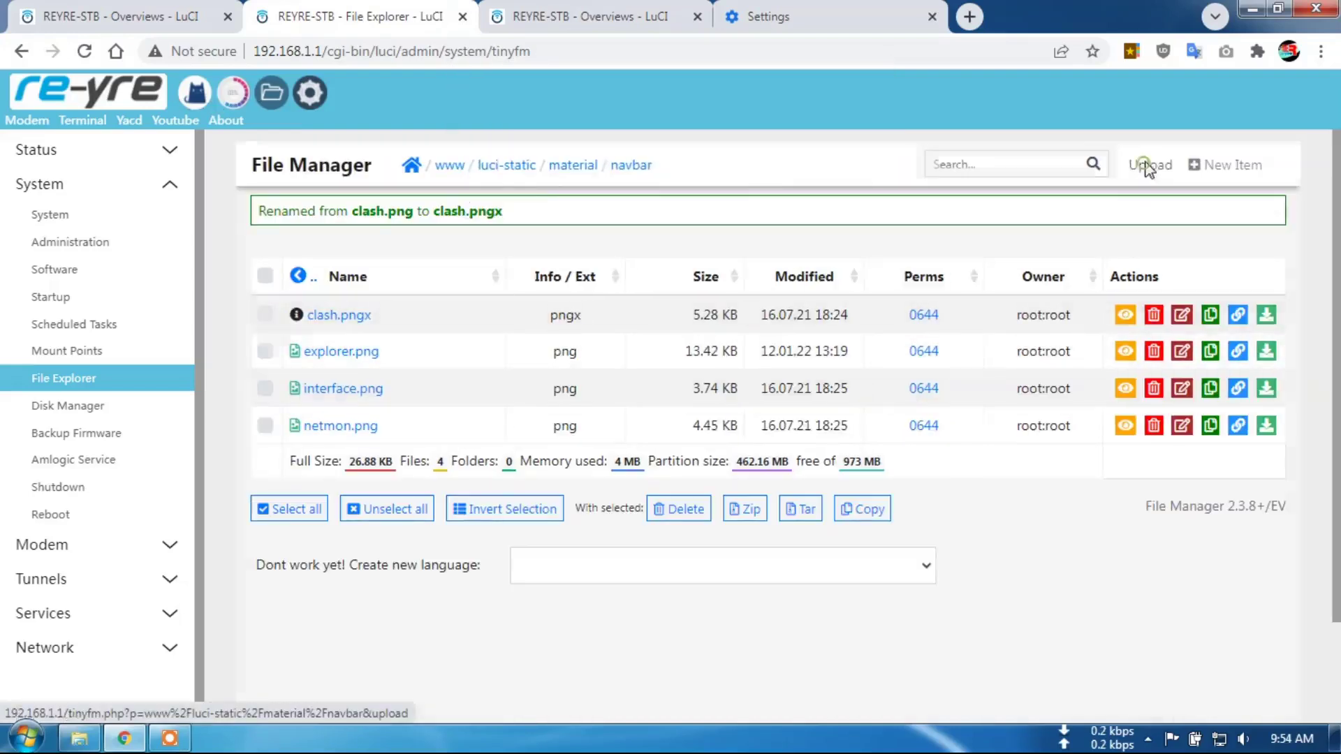
Step: Upload adguard.png from the computer's Downloads/material folder into the router's navbar folder
click(1147, 166)
click(784, 433)
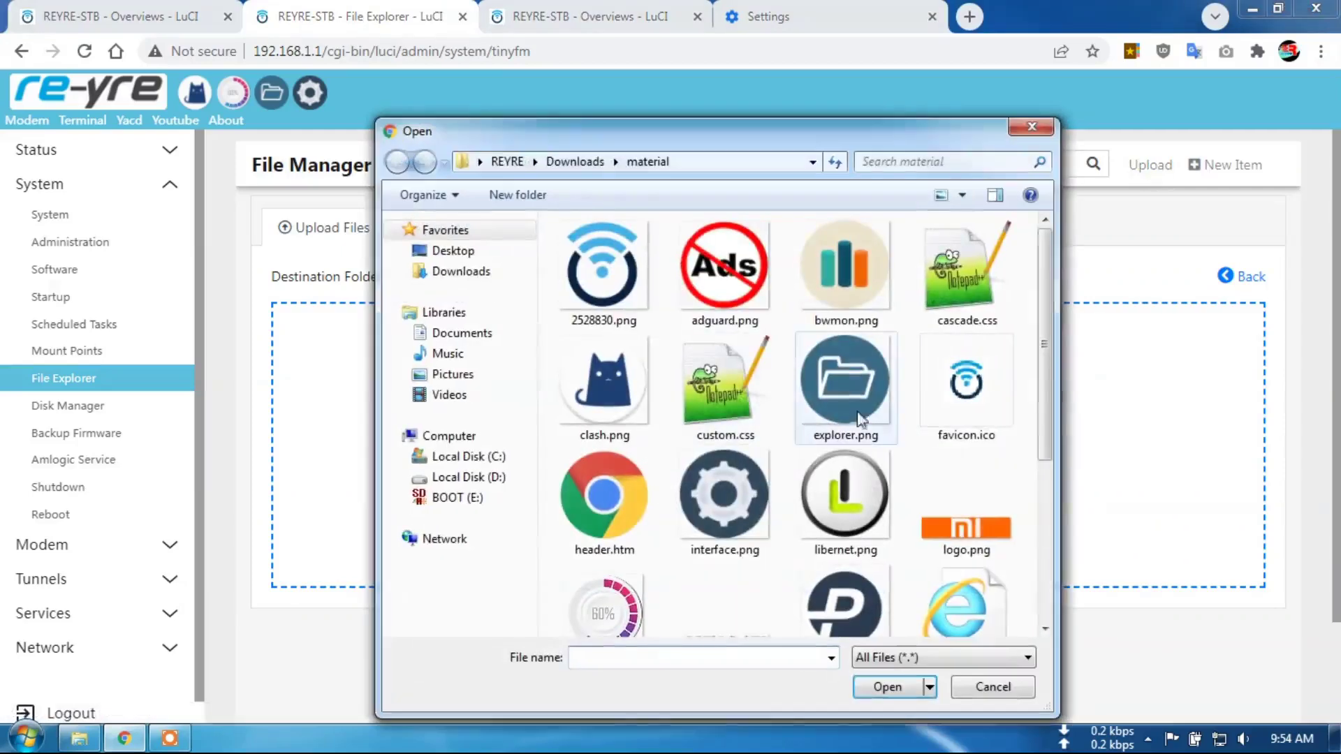
drag(1047, 308, 1052, 385)
scroll(1049, 416, down, 3)
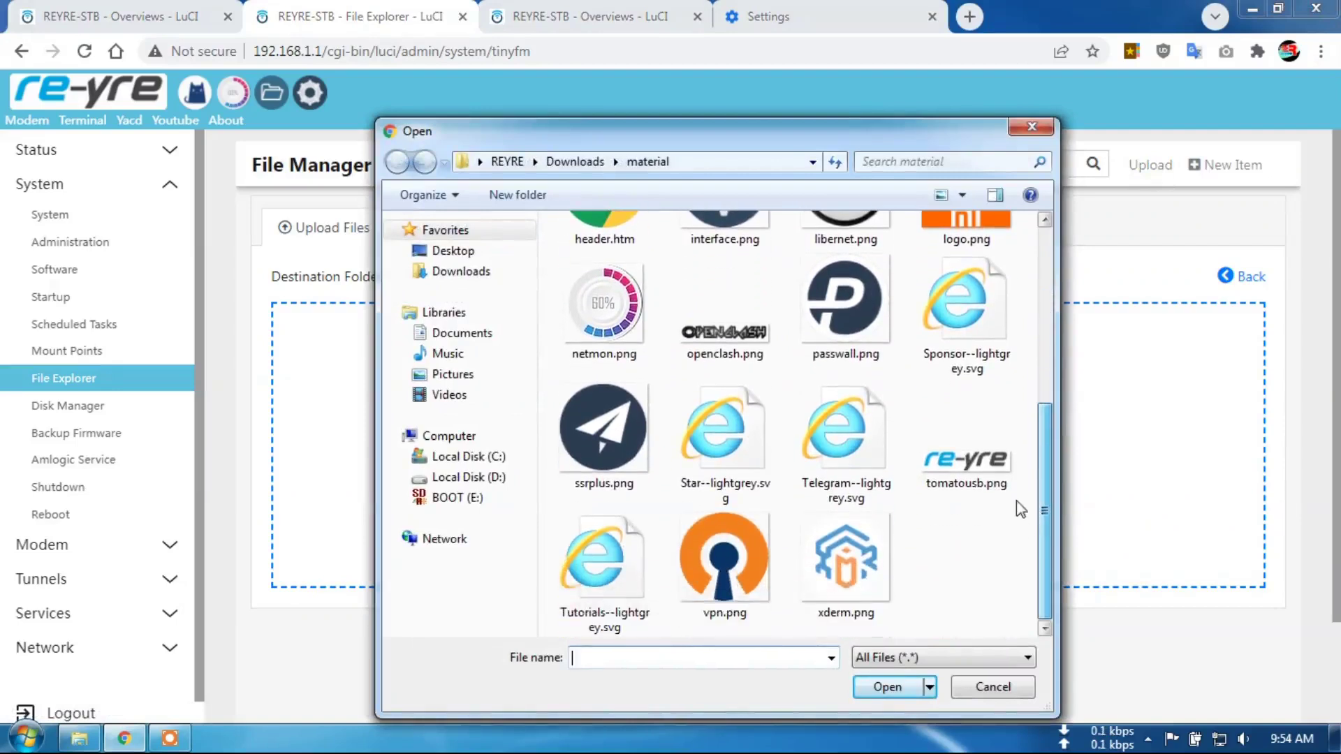
scroll(1024, 454, up, 3)
scroll(1027, 389, up, 2)
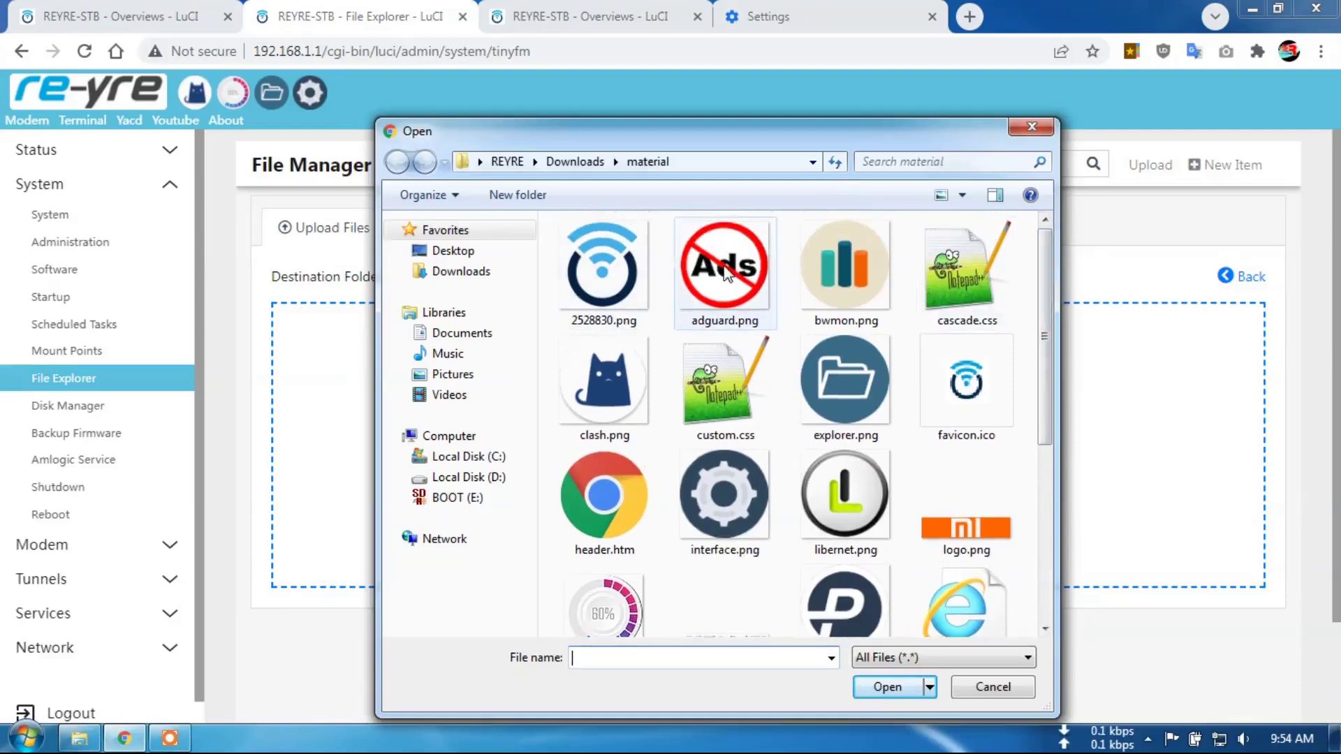
click(726, 292)
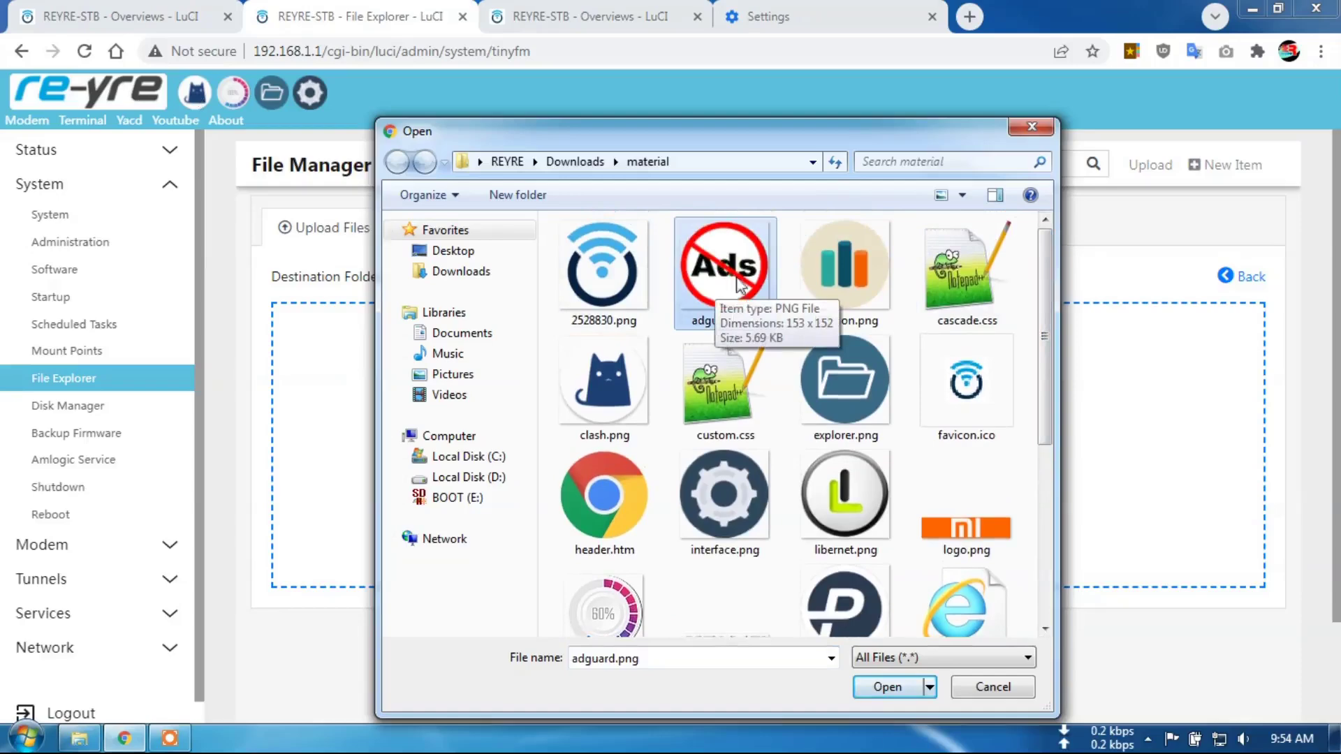
click(887, 687)
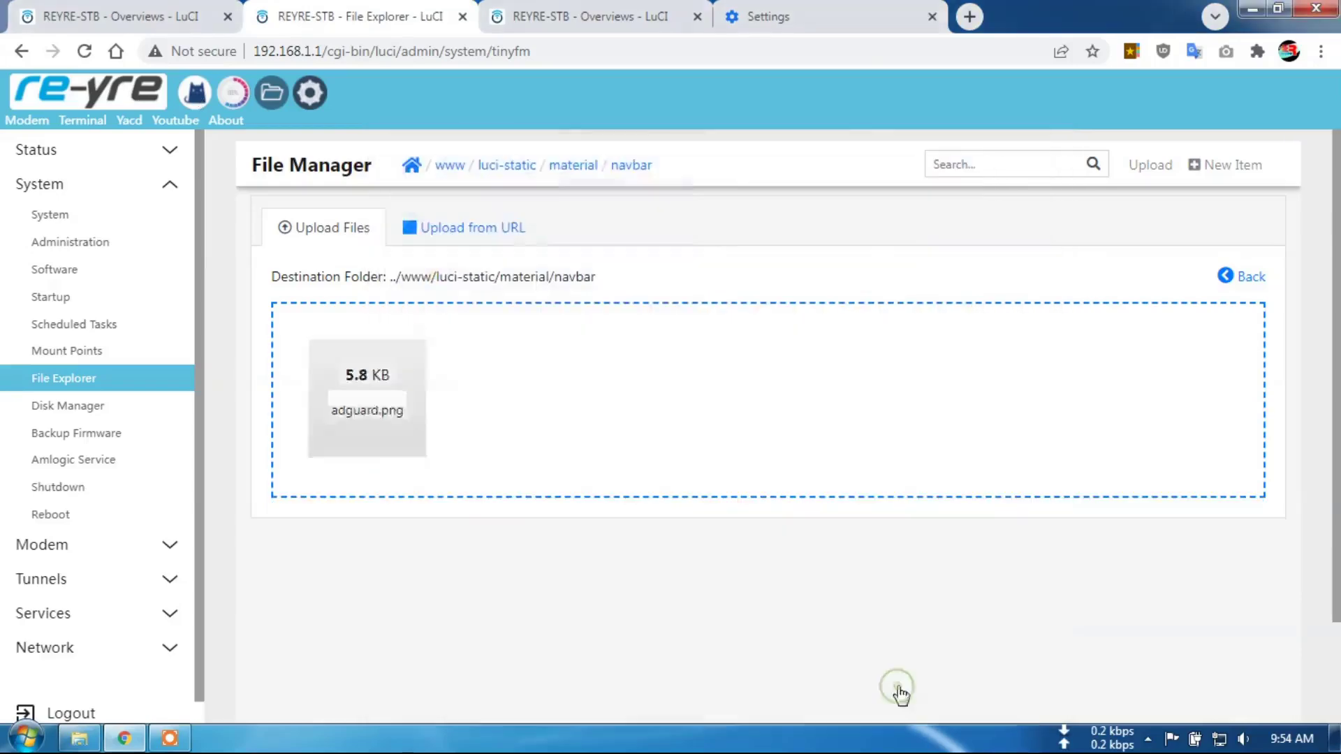
Step: Go back to the navbar folder listing and rename the uploaded adguard.png to clash.png
click(630, 166)
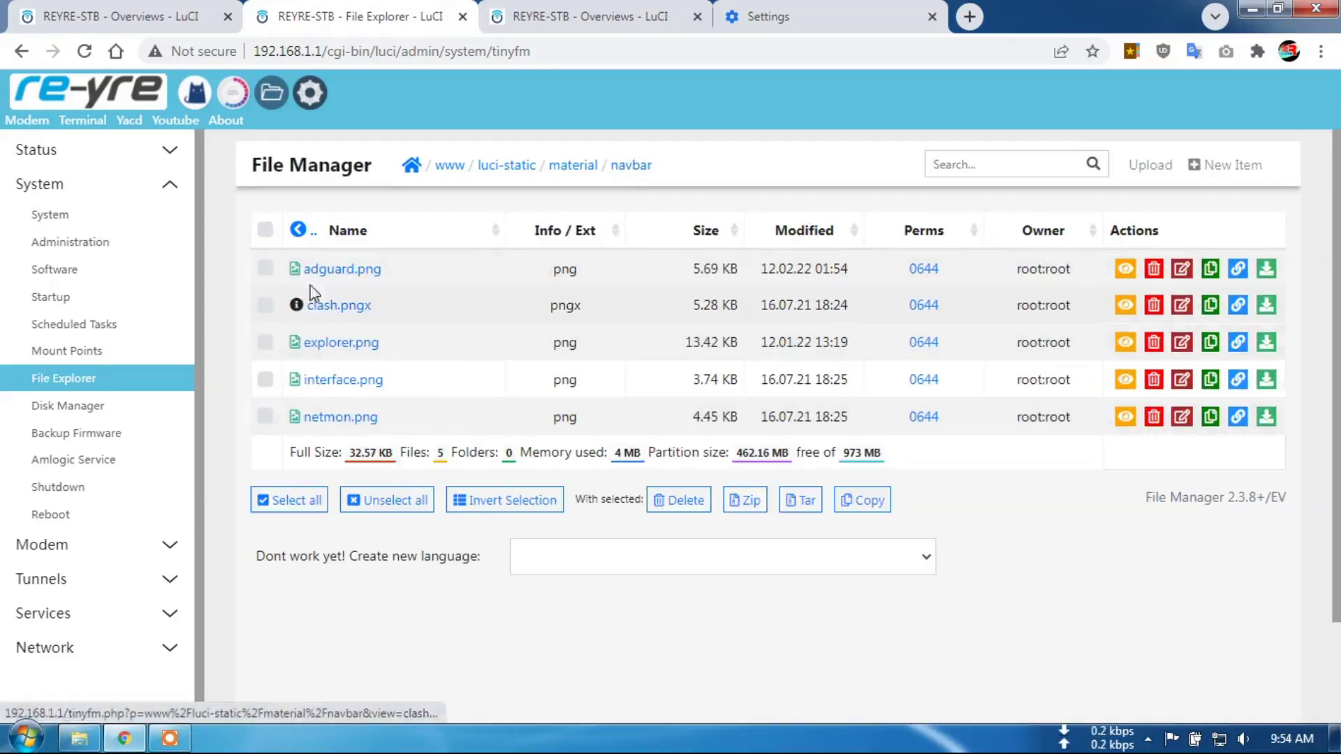
click(1182, 269)
click(523, 154)
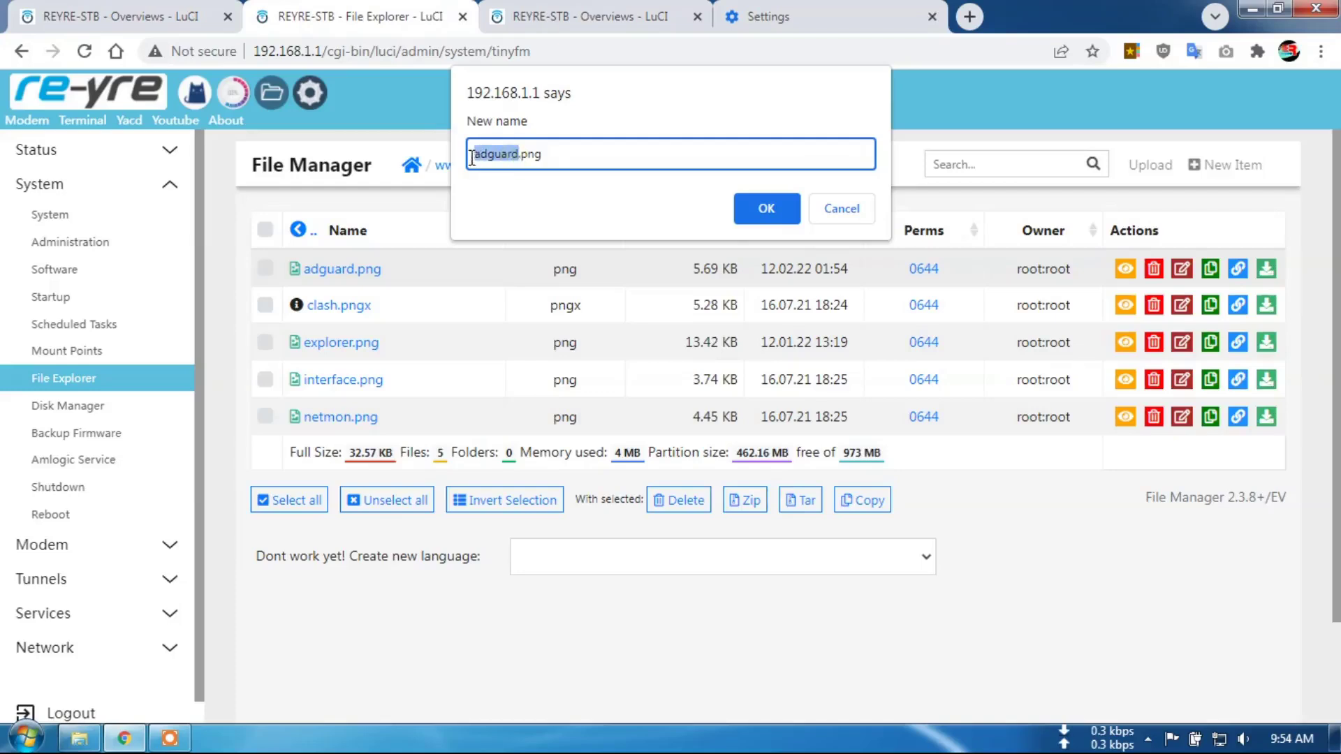
text(c)
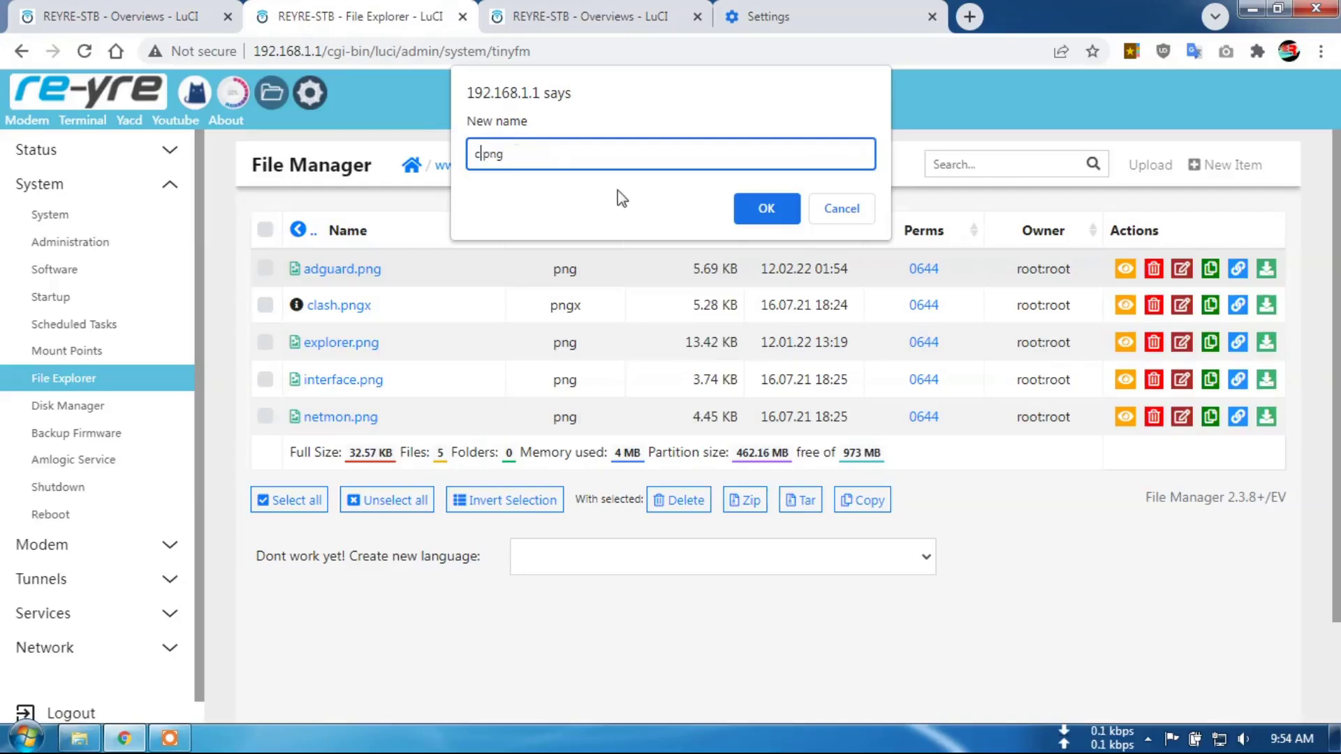
text(lash.)
click(751, 218)
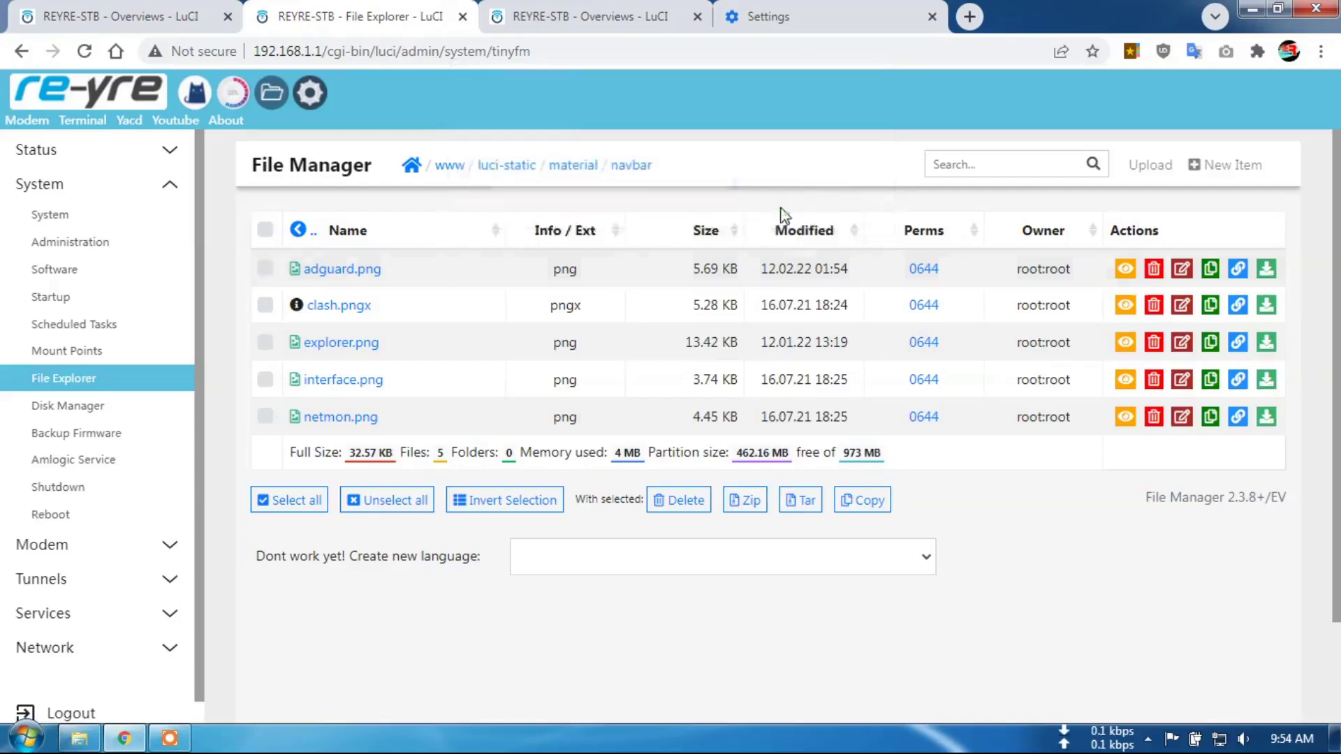
Step: Clear the all-time browsing history, download history and cached images and files again, and reload the OpenClash overview page
click(572, 10)
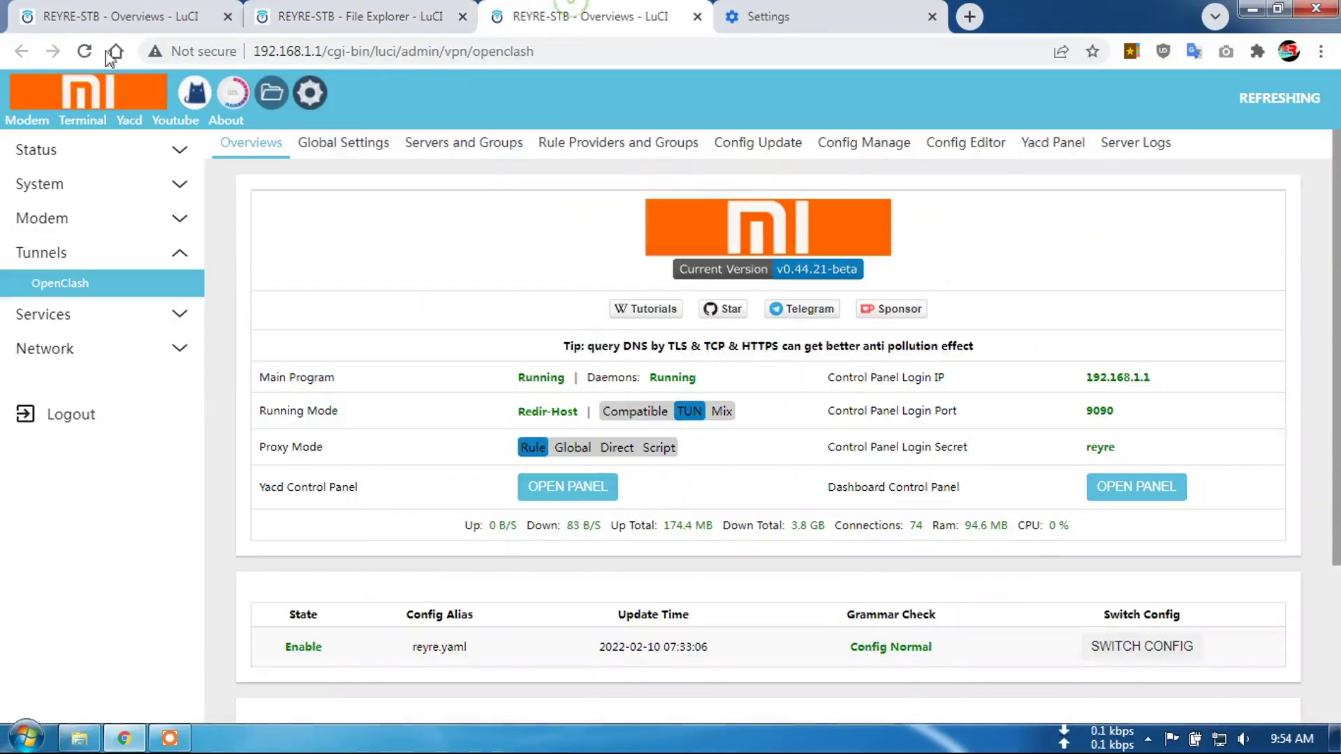
click(78, 52)
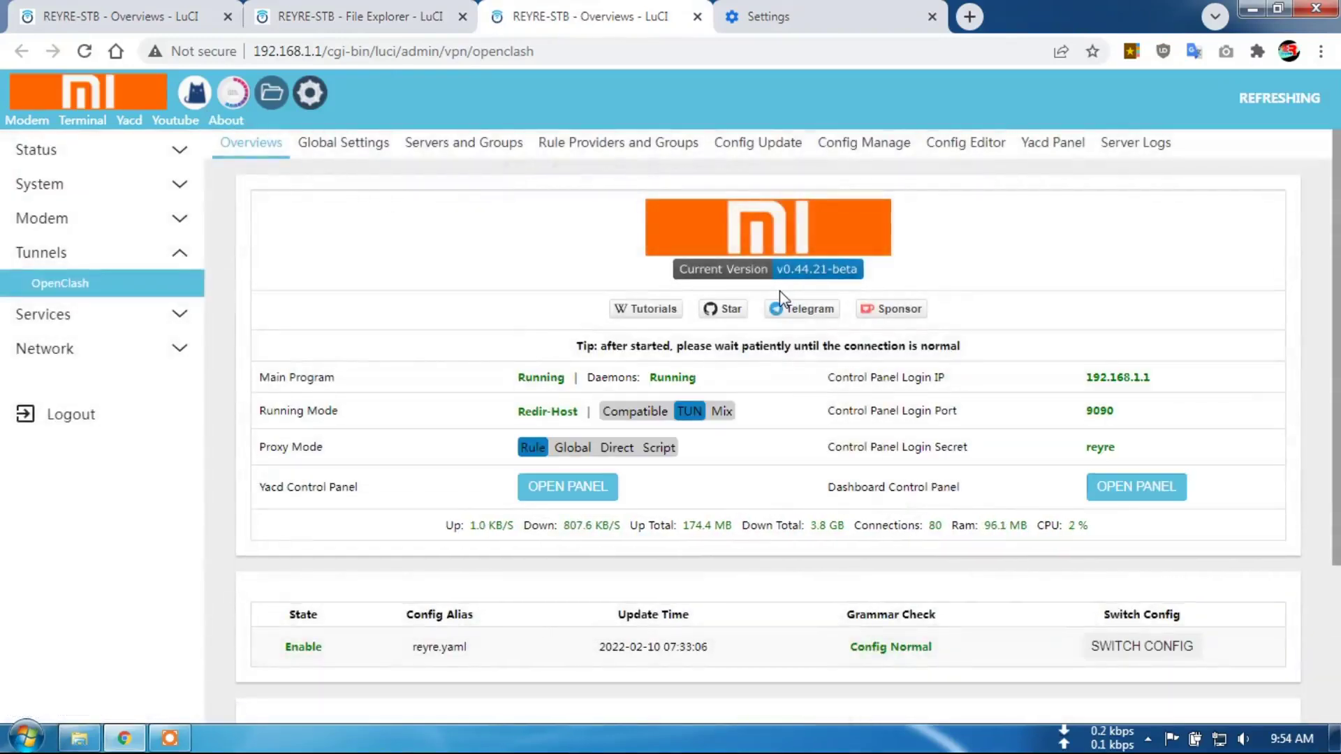
key(ctrl+shift+Delete)
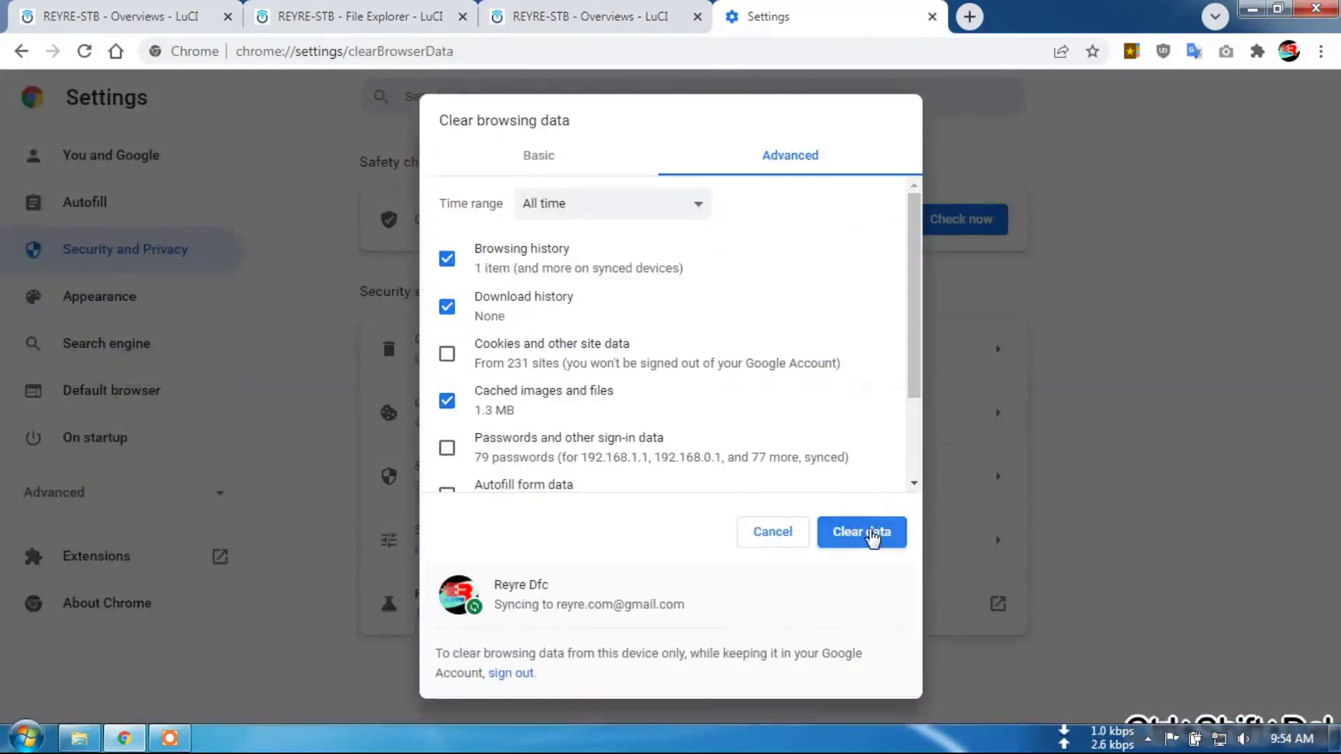
click(871, 538)
click(594, 14)
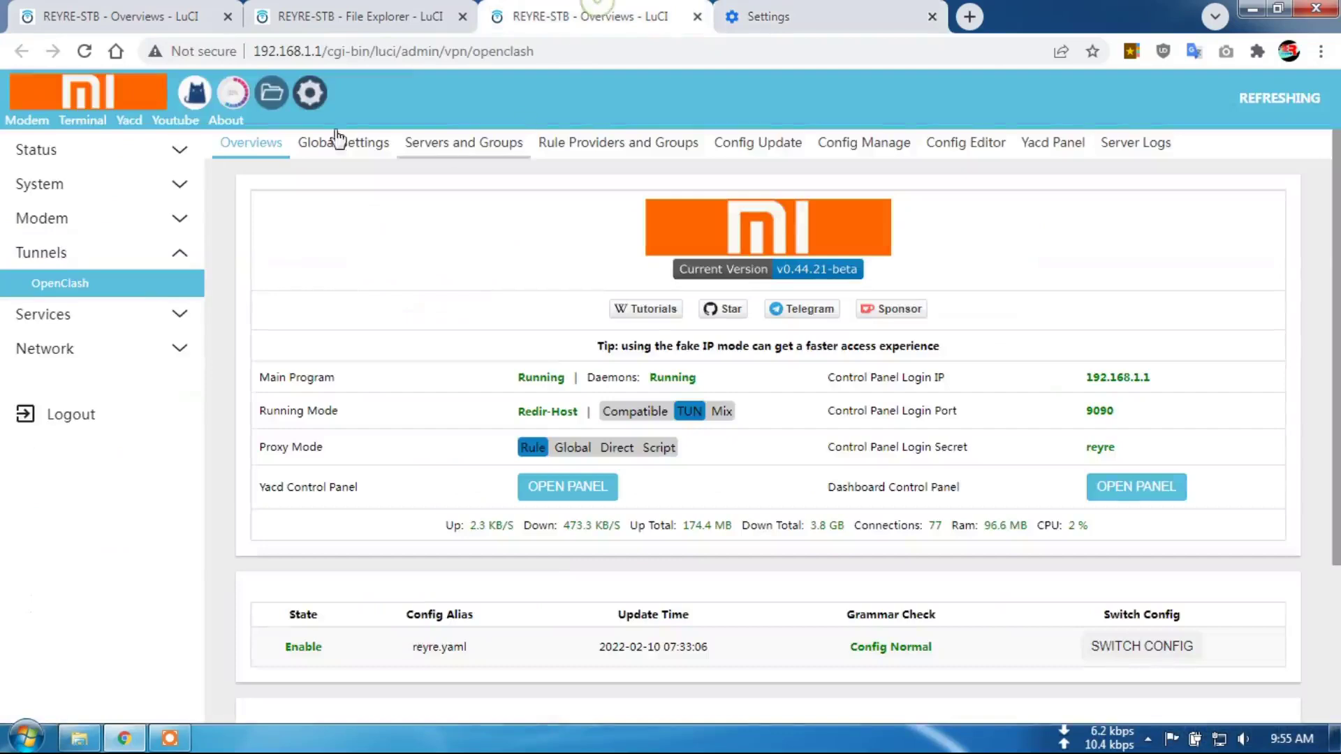
click(85, 51)
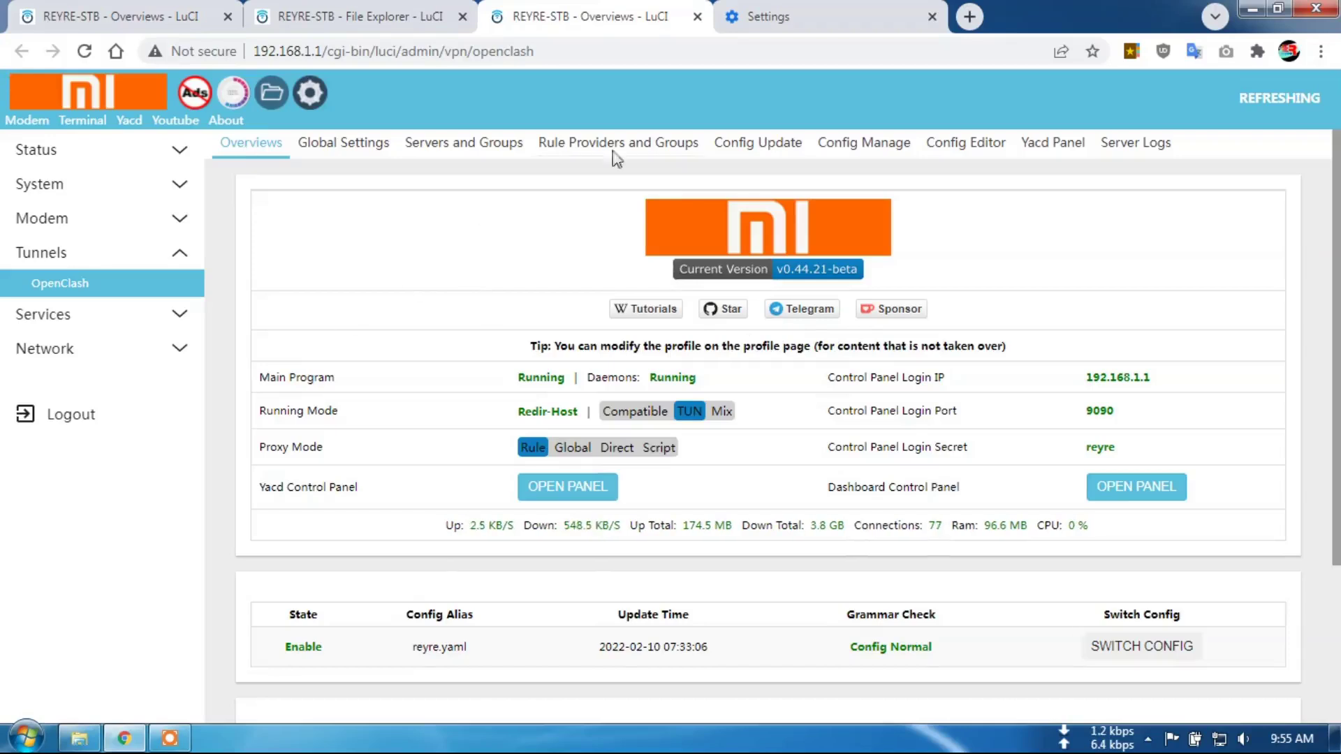
Step: Return to the navbar folder in the file manager and delete the replacement clash.png
click(413, 10)
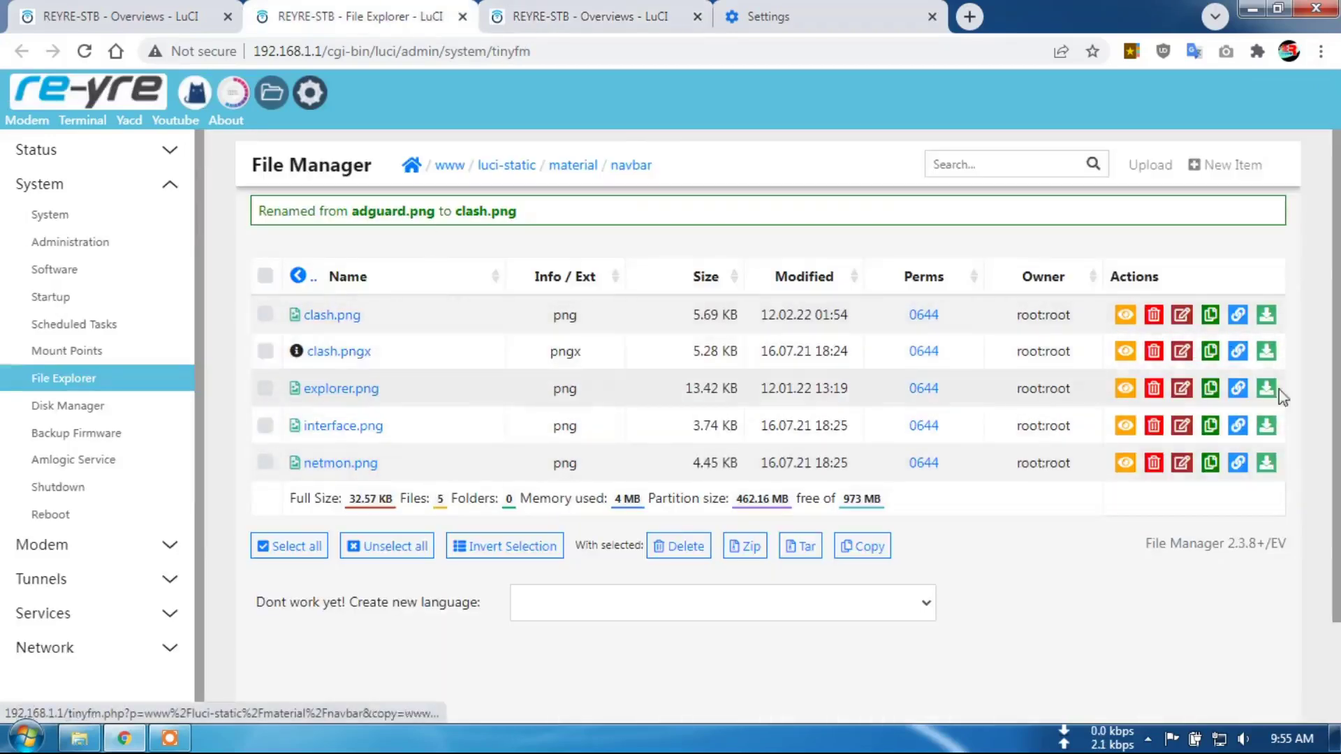
click(265, 313)
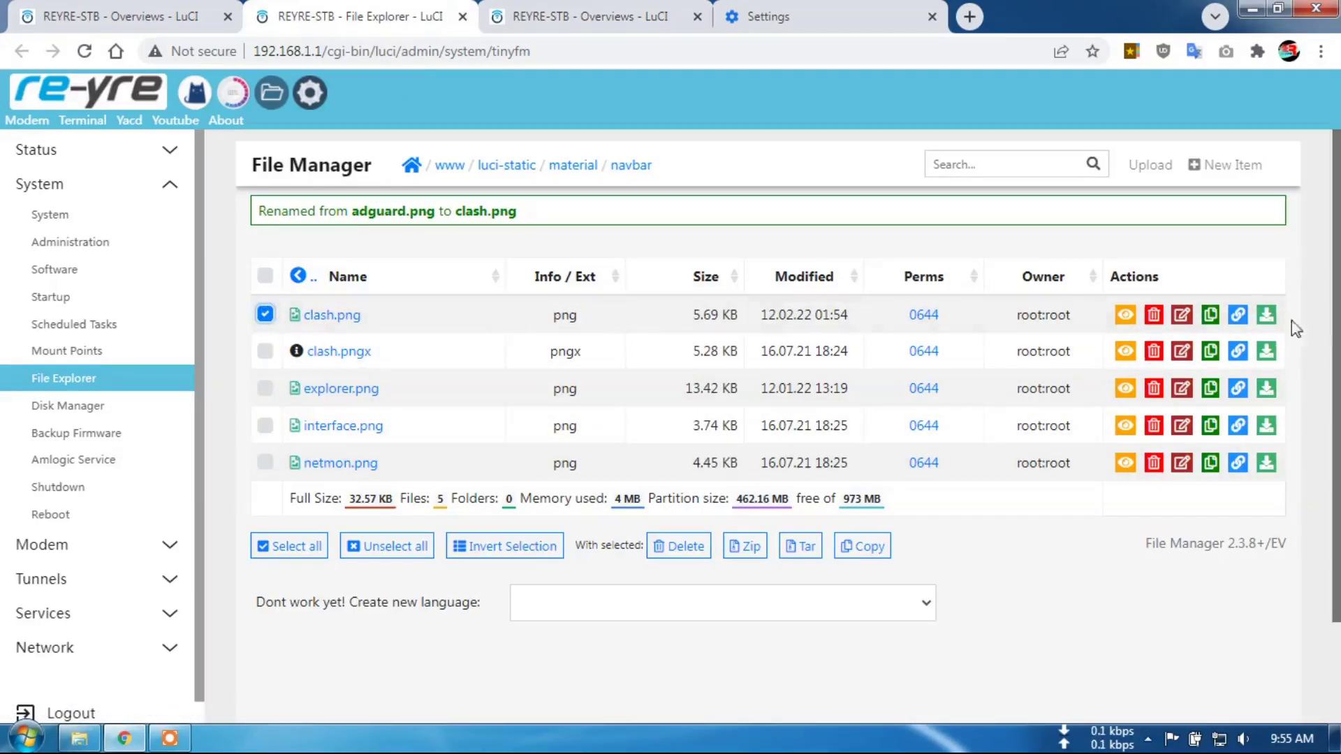
click(1154, 316)
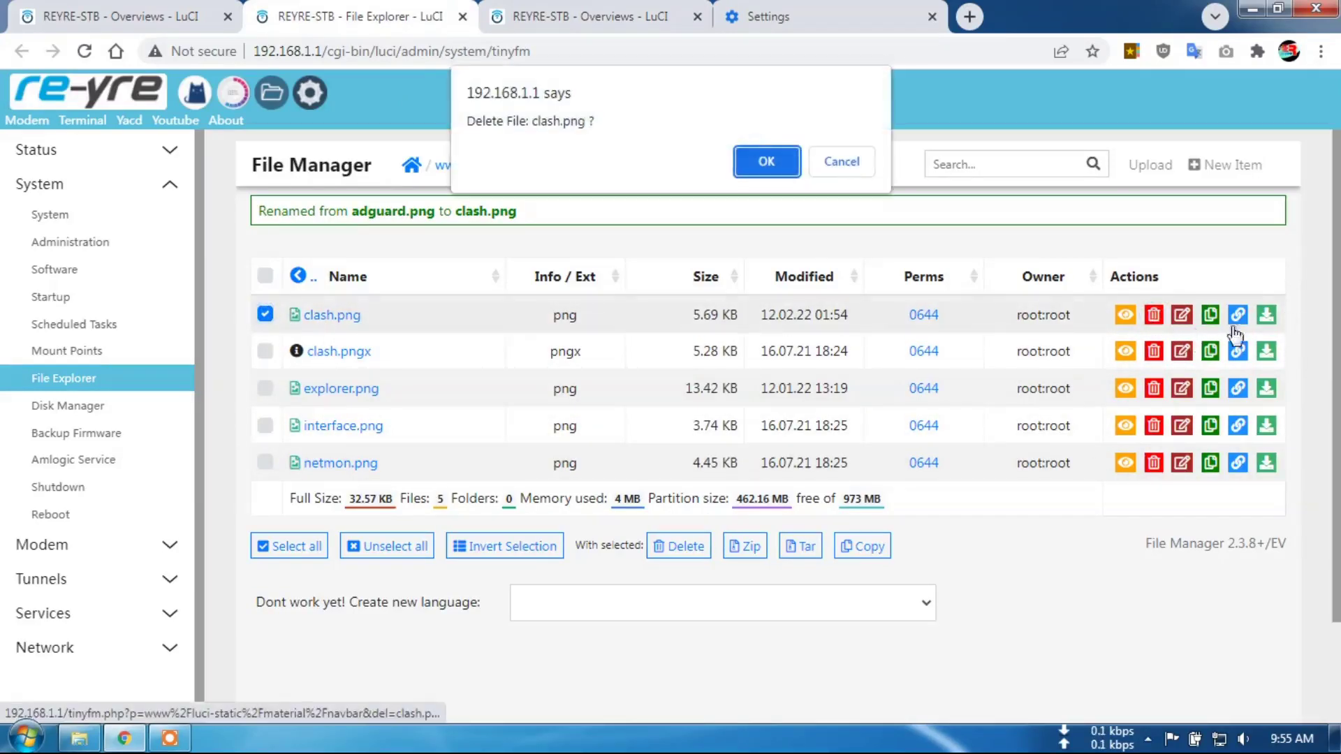
click(758, 162)
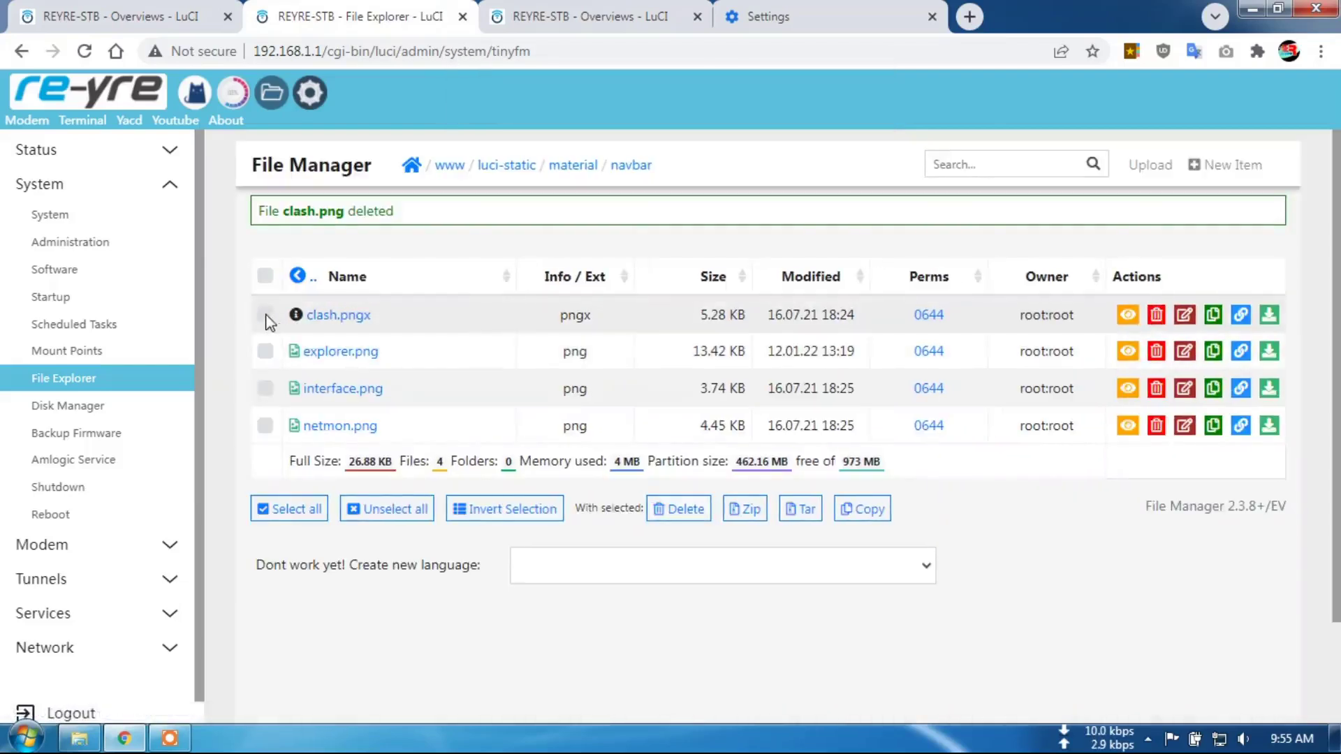
Step: Restore the original navbar icon by renaming clash.pngx to clash.png
click(1184, 315)
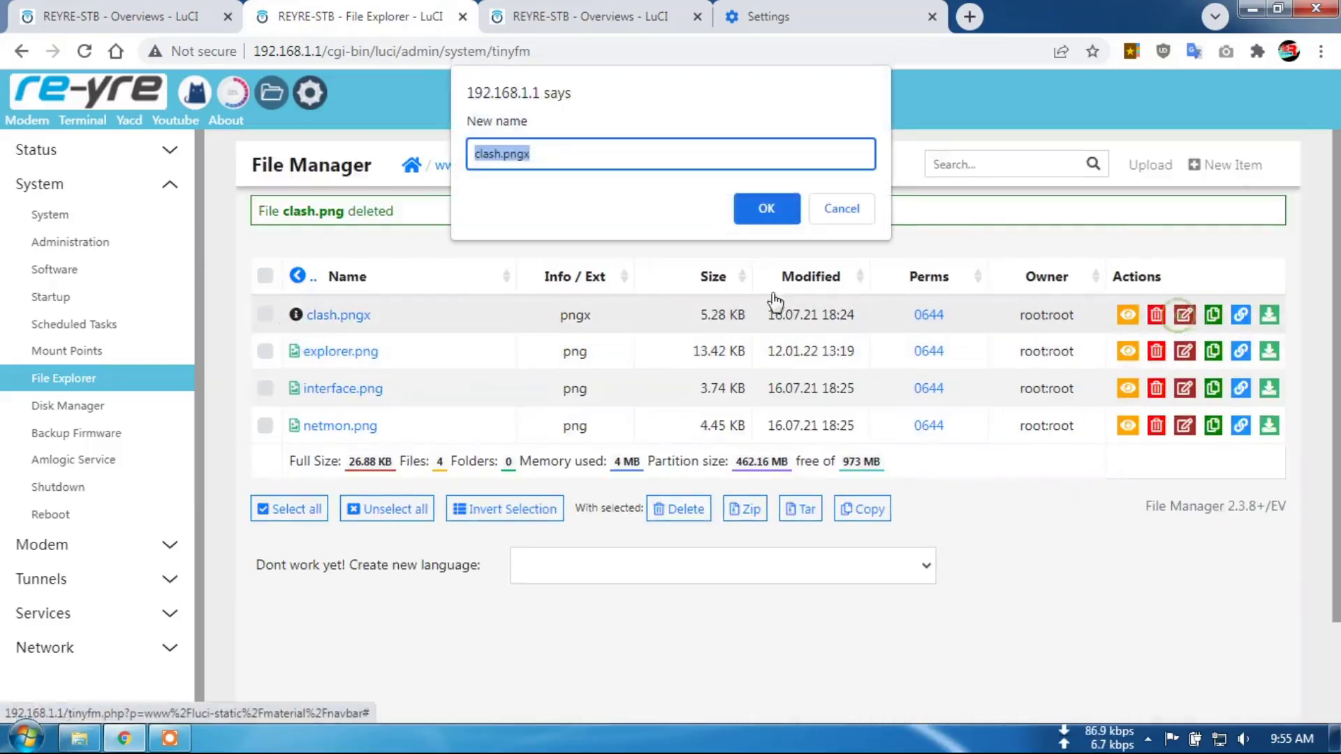
click(561, 152)
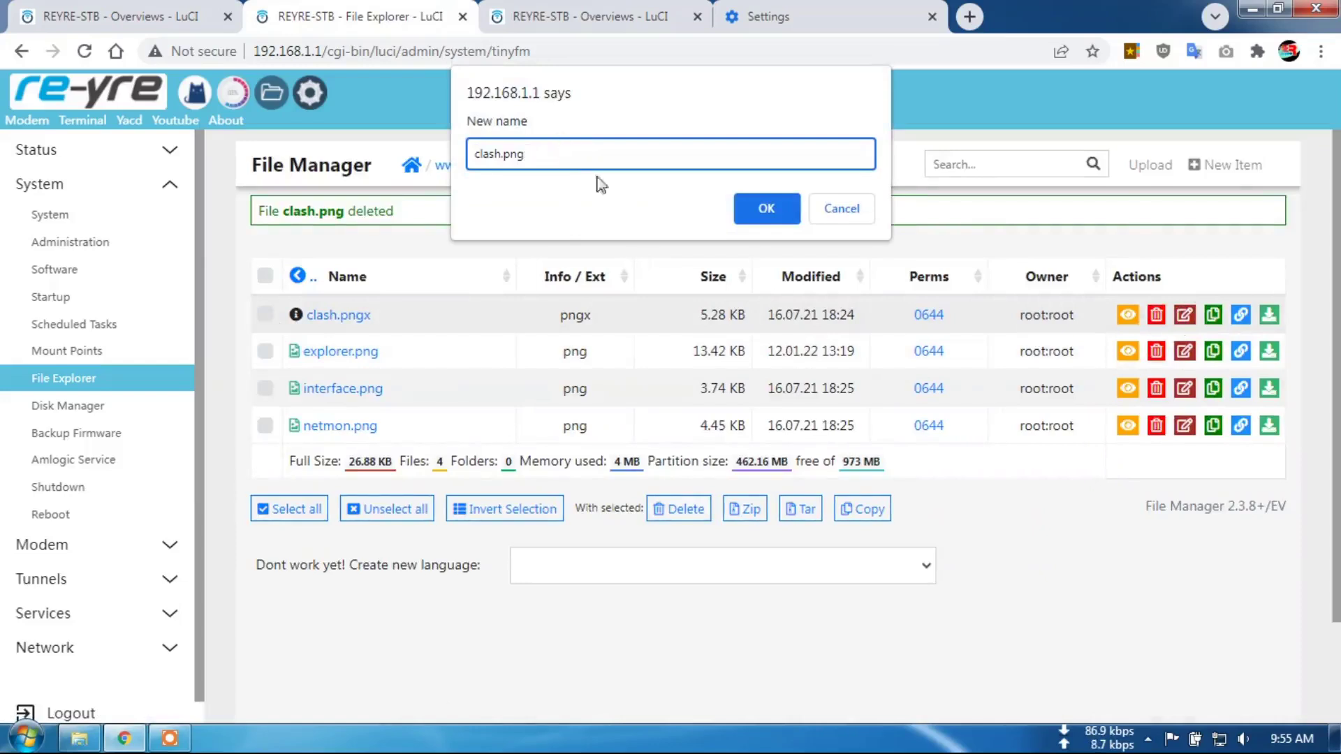
click(744, 221)
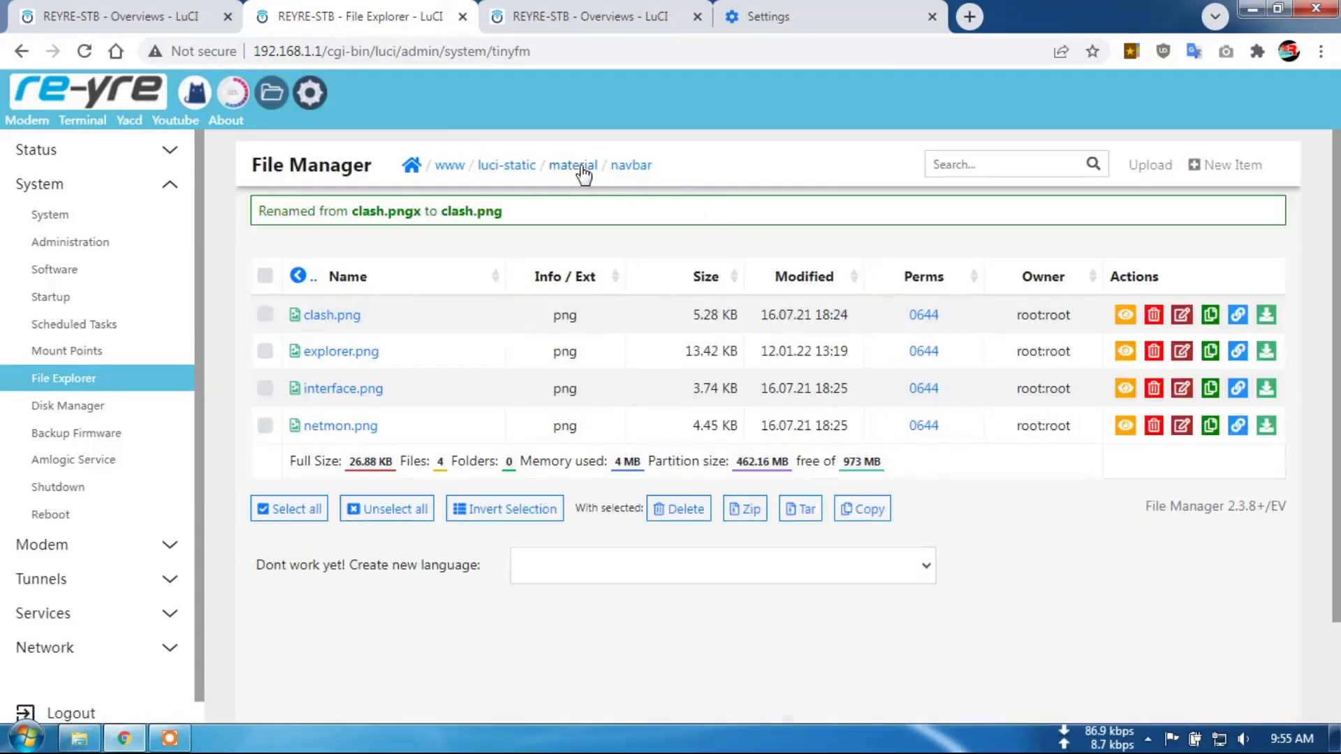
Step: Go up to the material folder, delete the replacement openclash.png and stay in the folder's listing
click(580, 168)
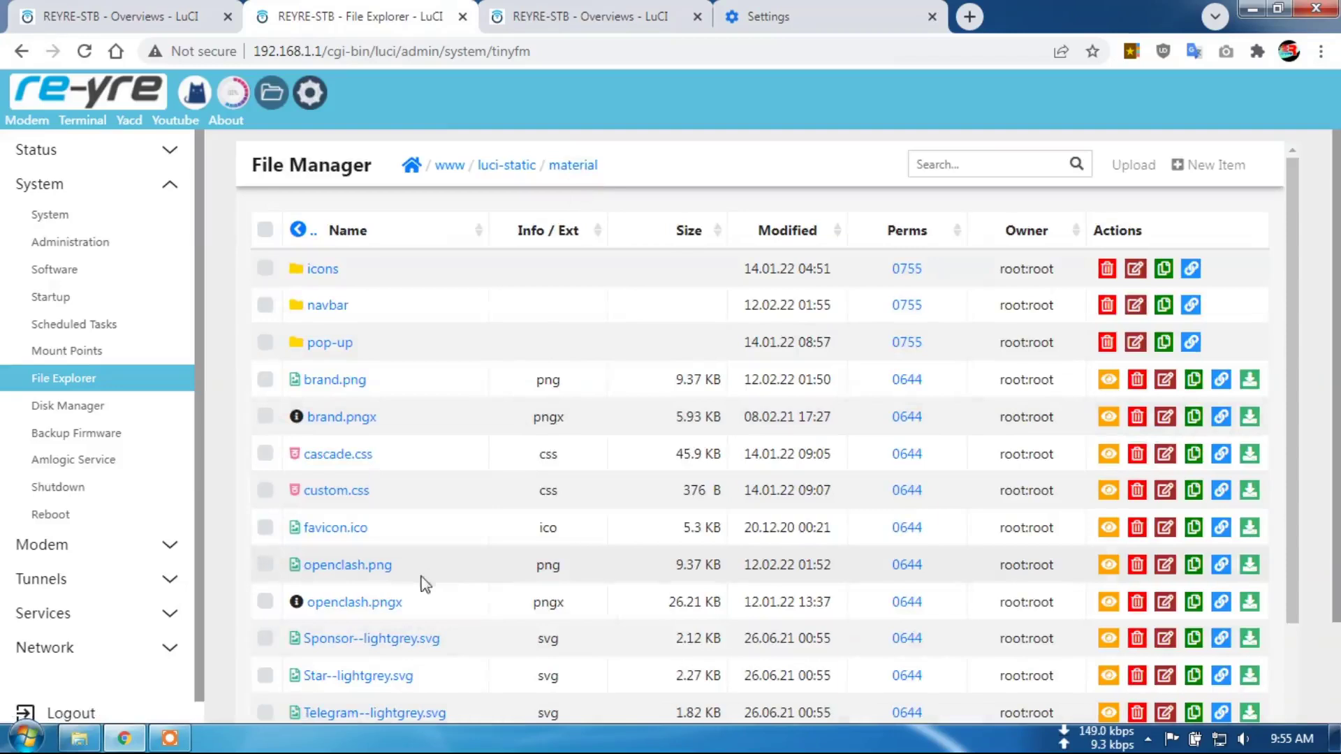
click(269, 567)
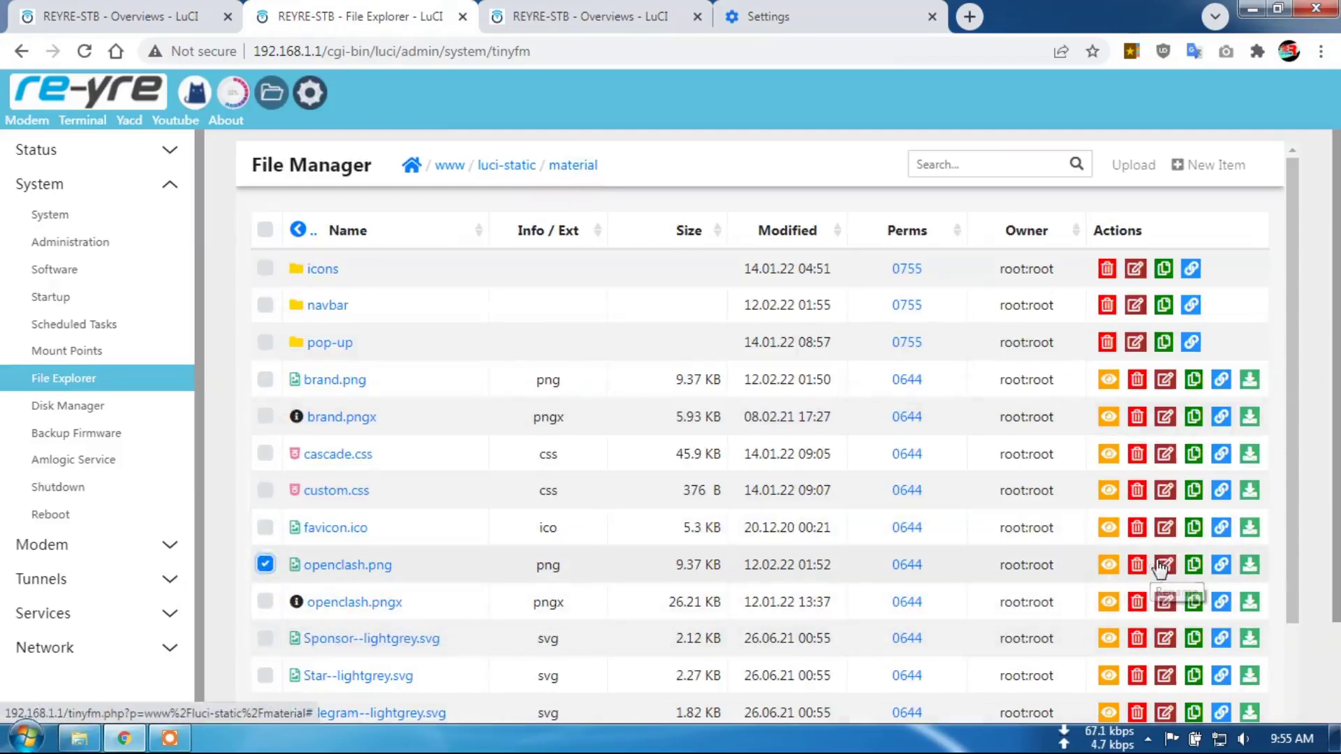
click(1137, 565)
click(767, 164)
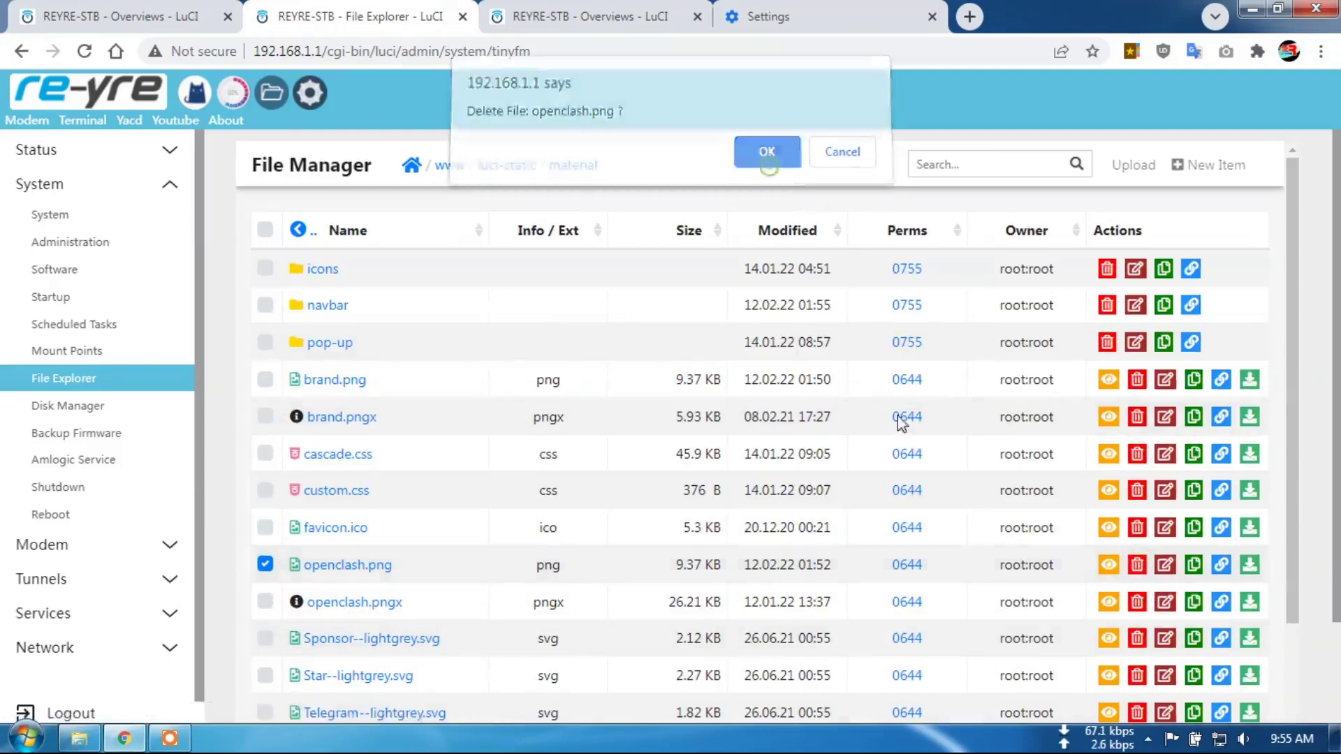
click(374, 611)
click(19, 52)
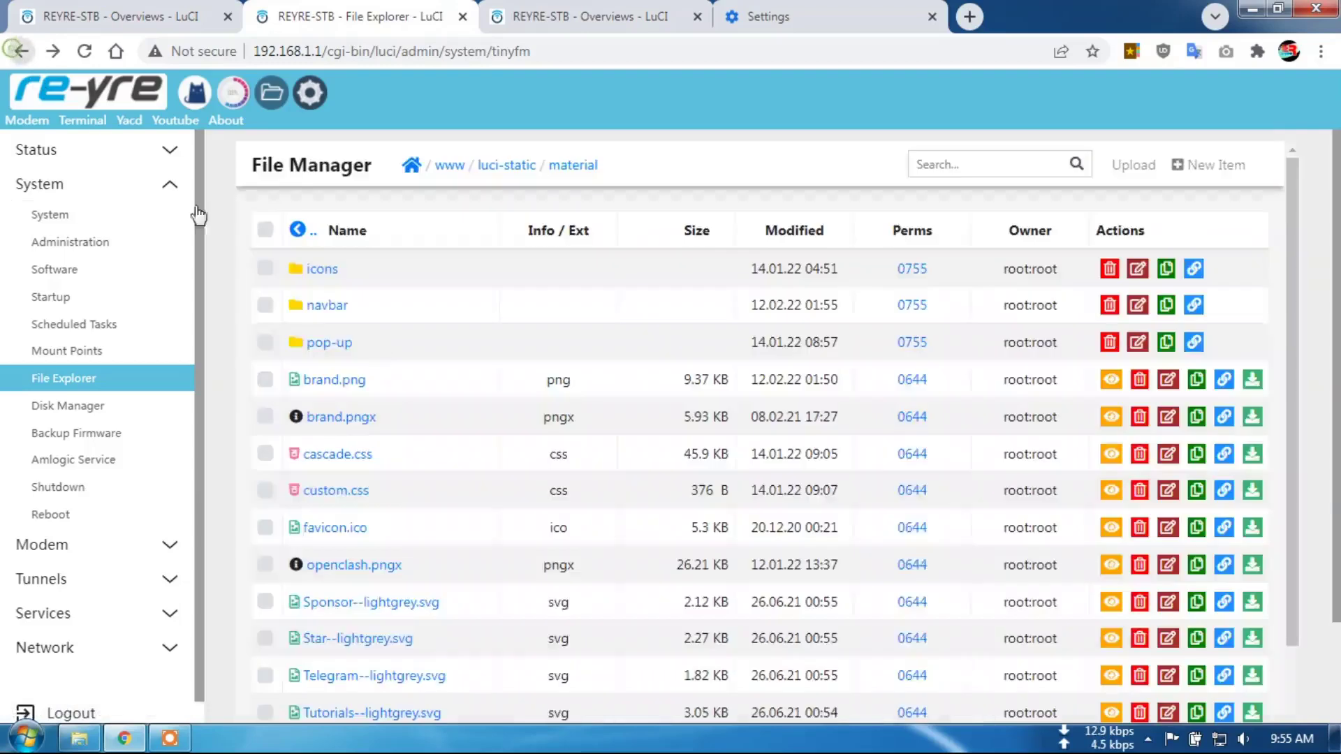
Step: Restore the original OpenClash page logo by renaming openclash.pngx to openclash.png
click(1165, 565)
click(568, 148)
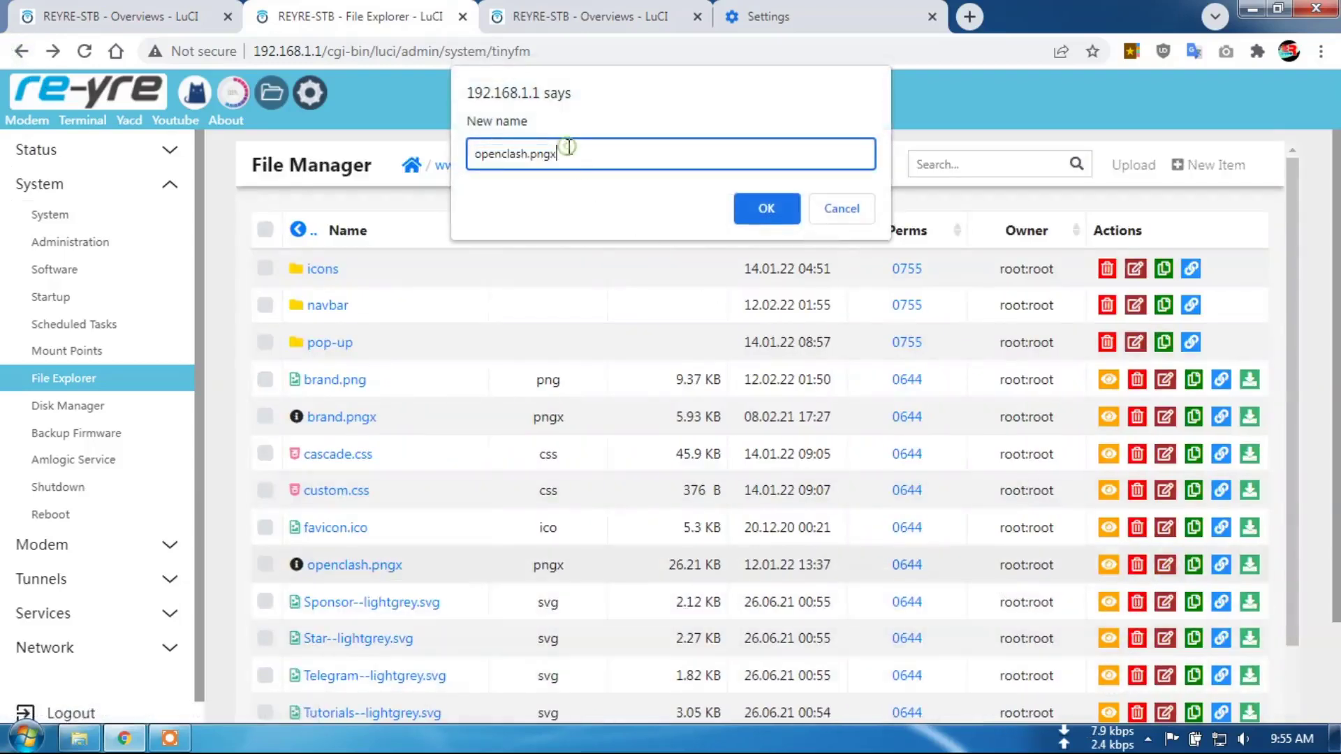
click(752, 223)
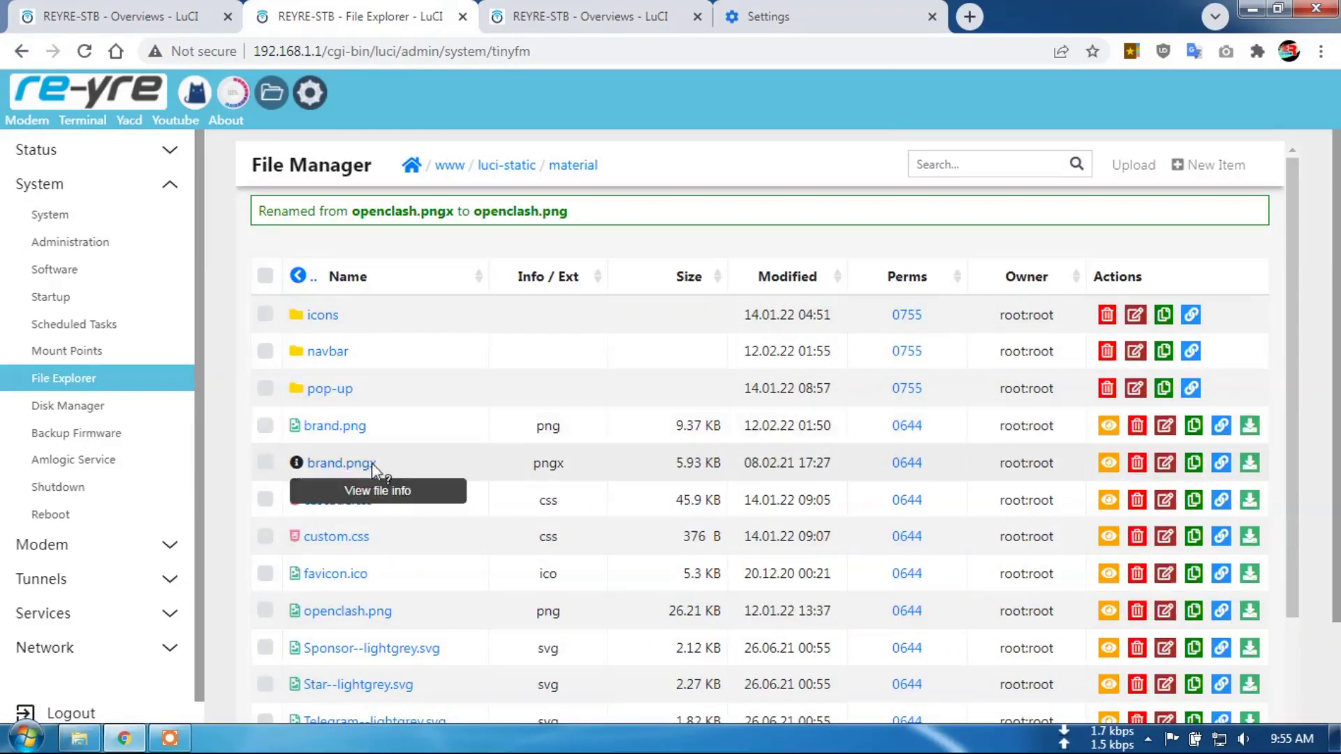
Step: Delete the replacement header logo brand.png from the material folder
click(266, 425)
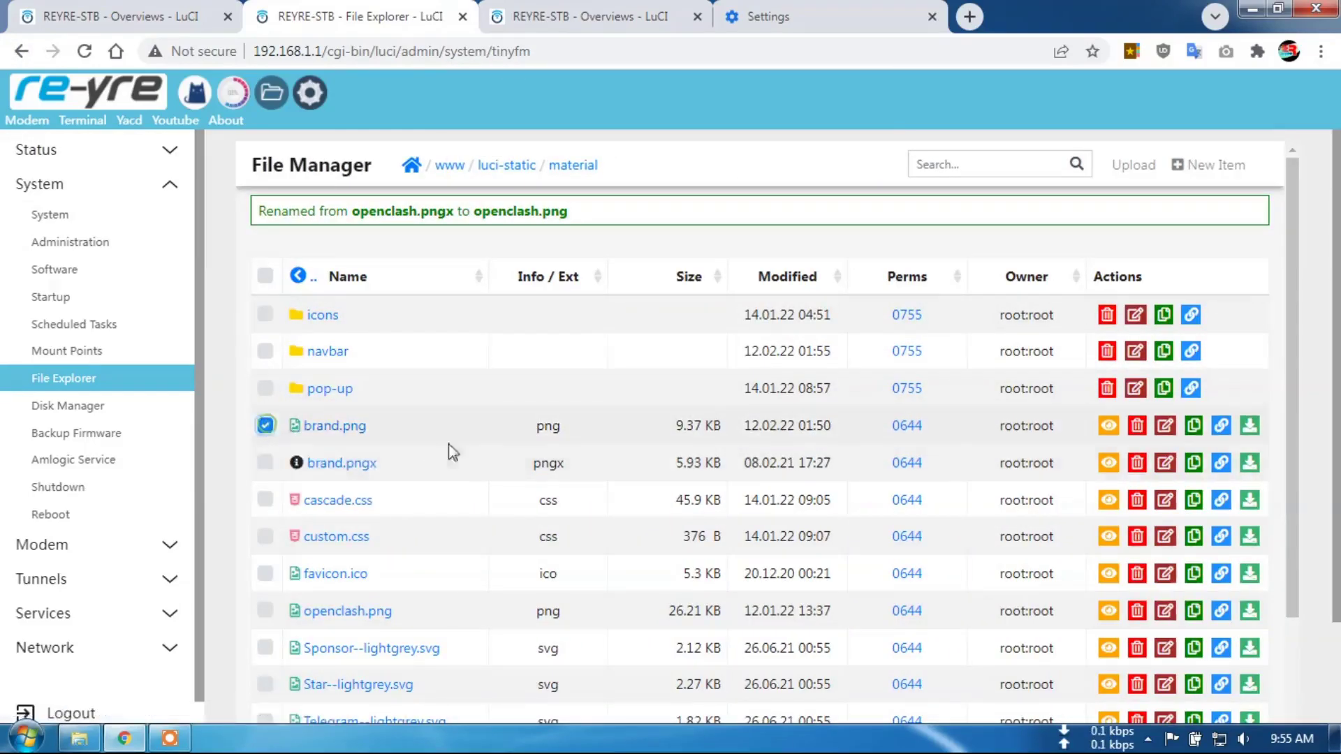
click(1137, 426)
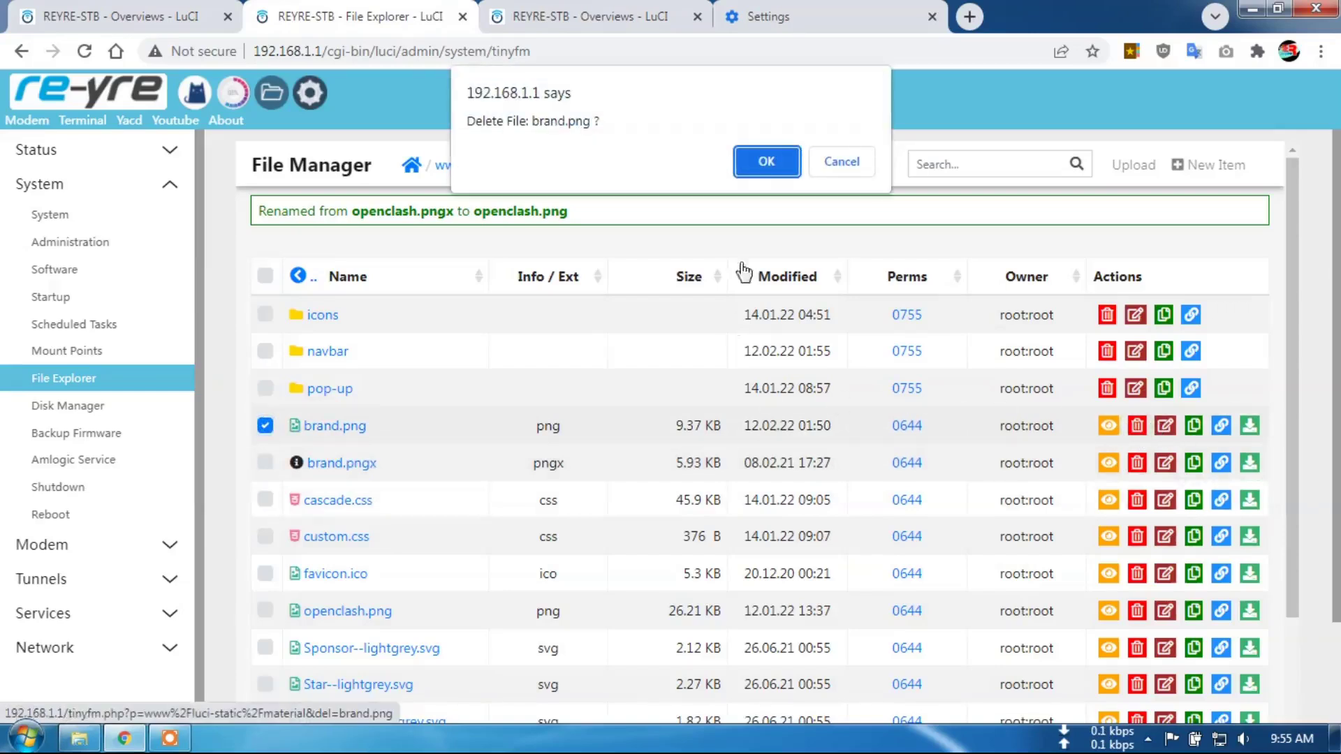
click(763, 158)
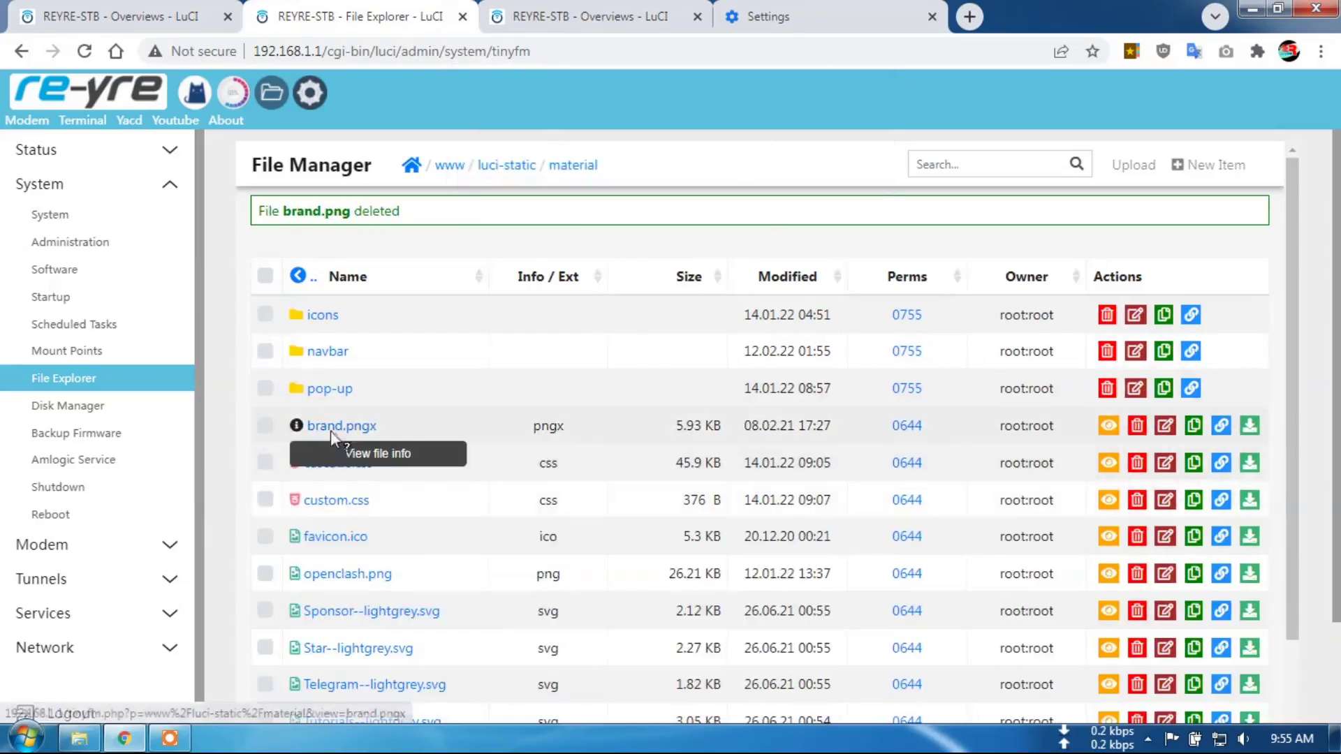
Step: Restore the original header logo by renaming brand.pngx to brand.png
click(1165, 425)
click(563, 150)
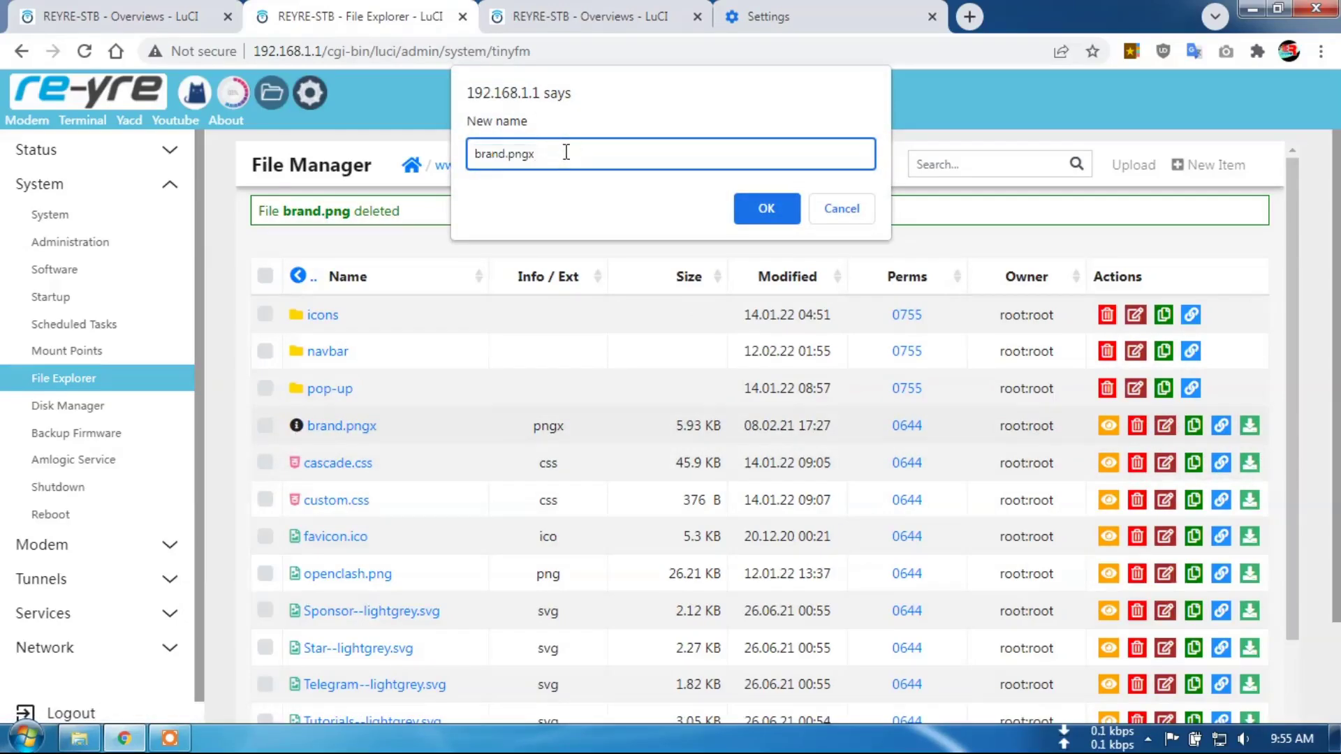
click(765, 206)
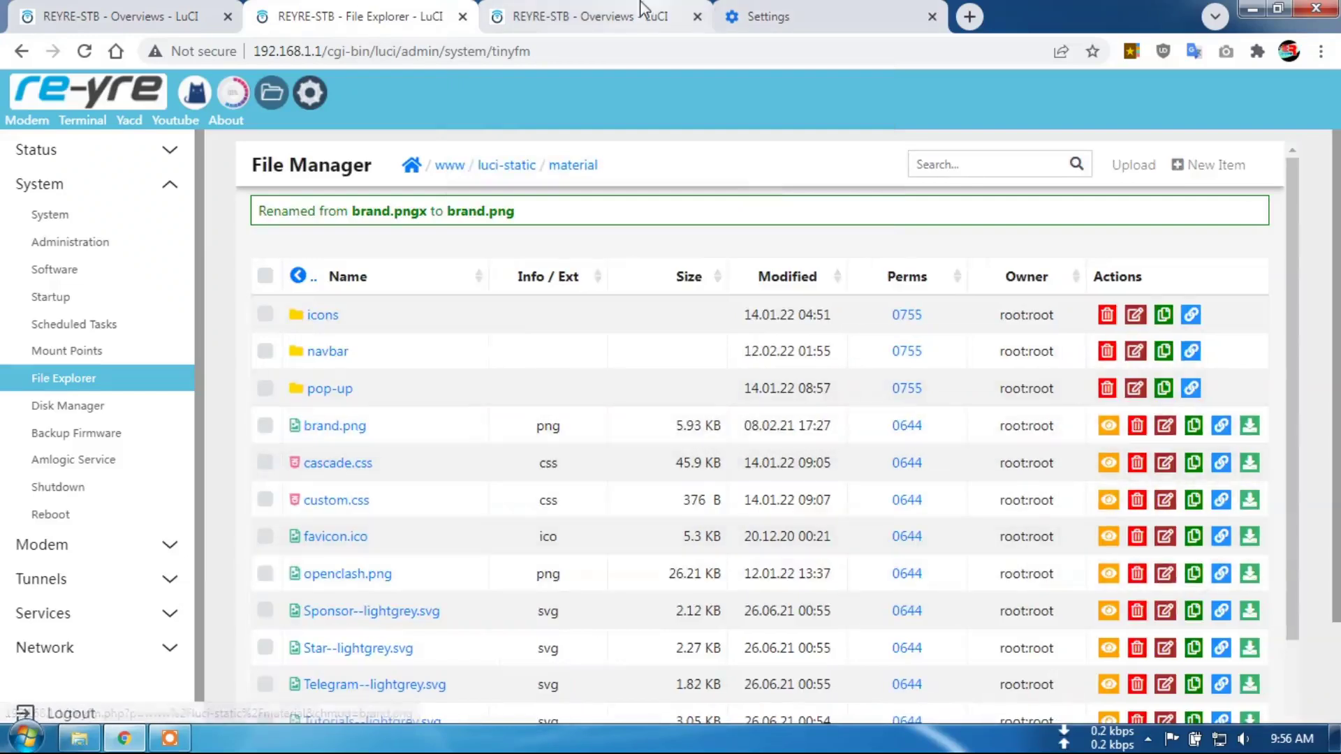
Step: Close the extra overview and Settings tabs, and clear the all-time browsing history, download history and cached images and files
click(698, 16)
click(593, 16)
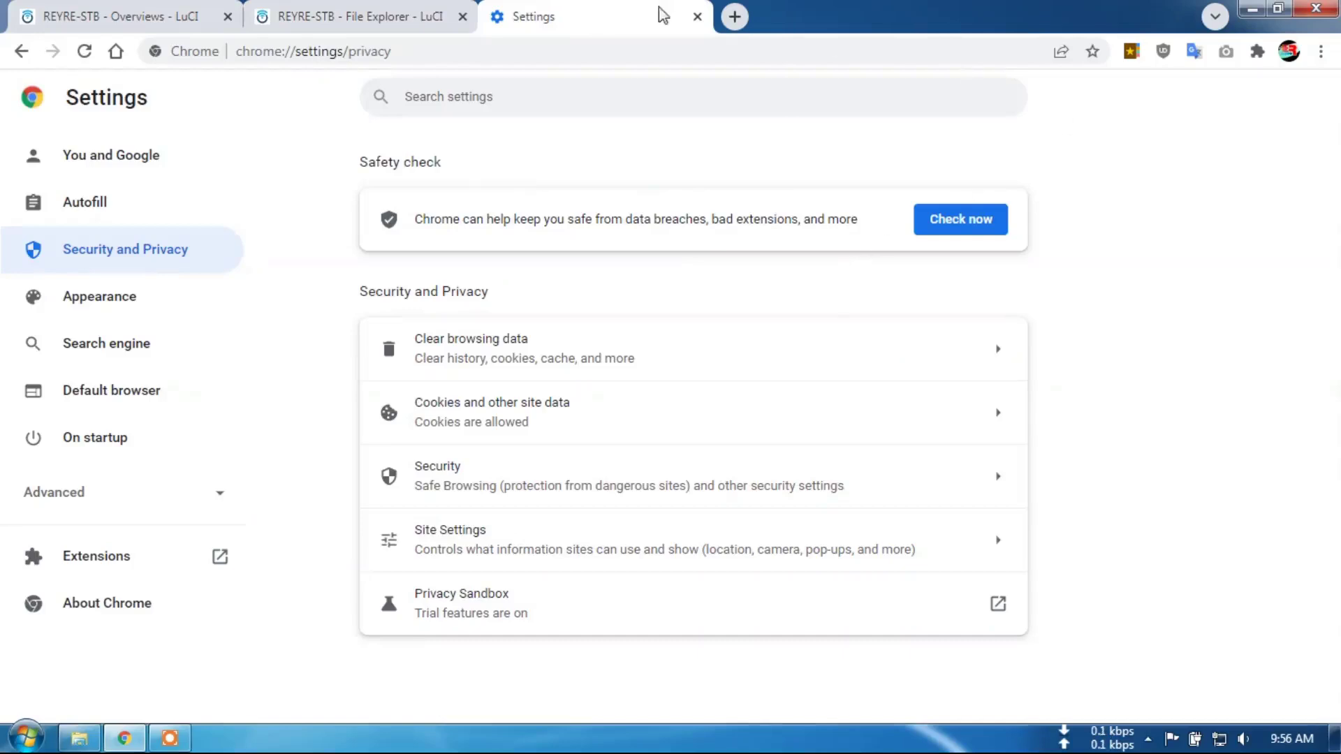
click(697, 17)
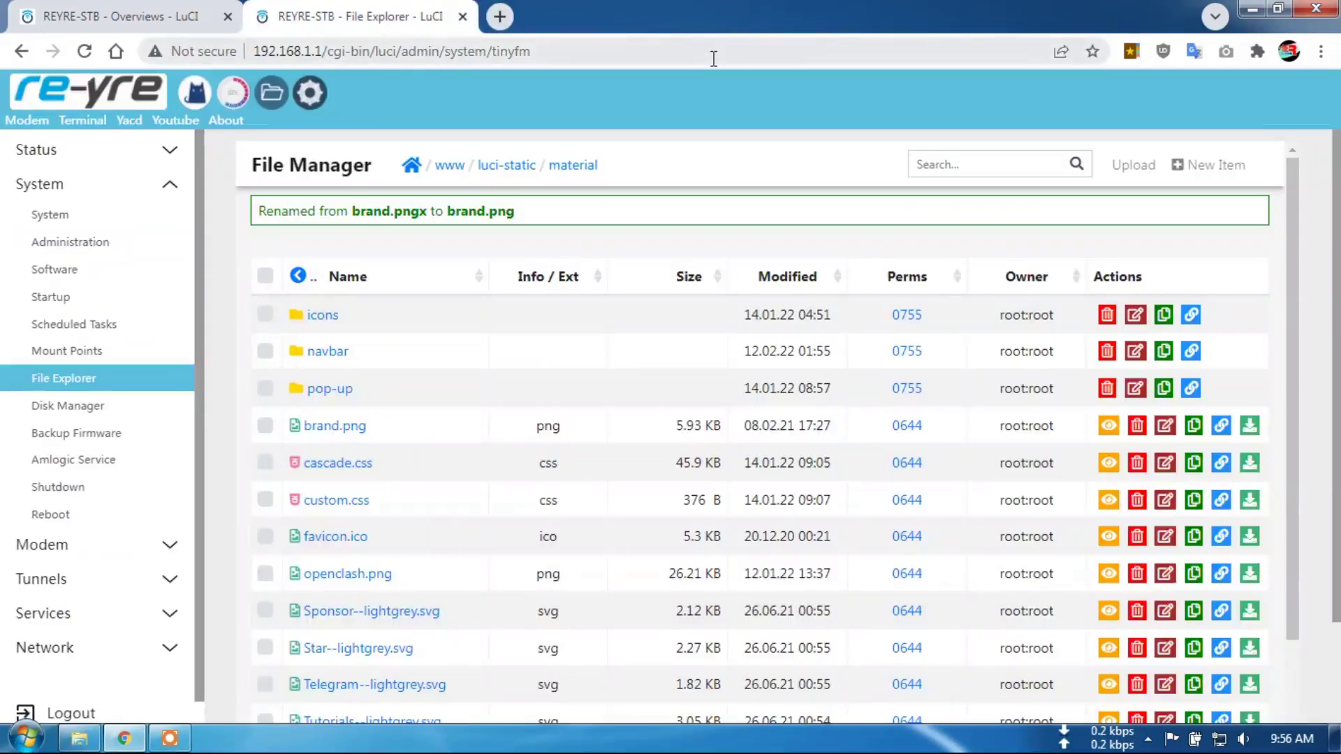
key(ctrl+shift+Delete)
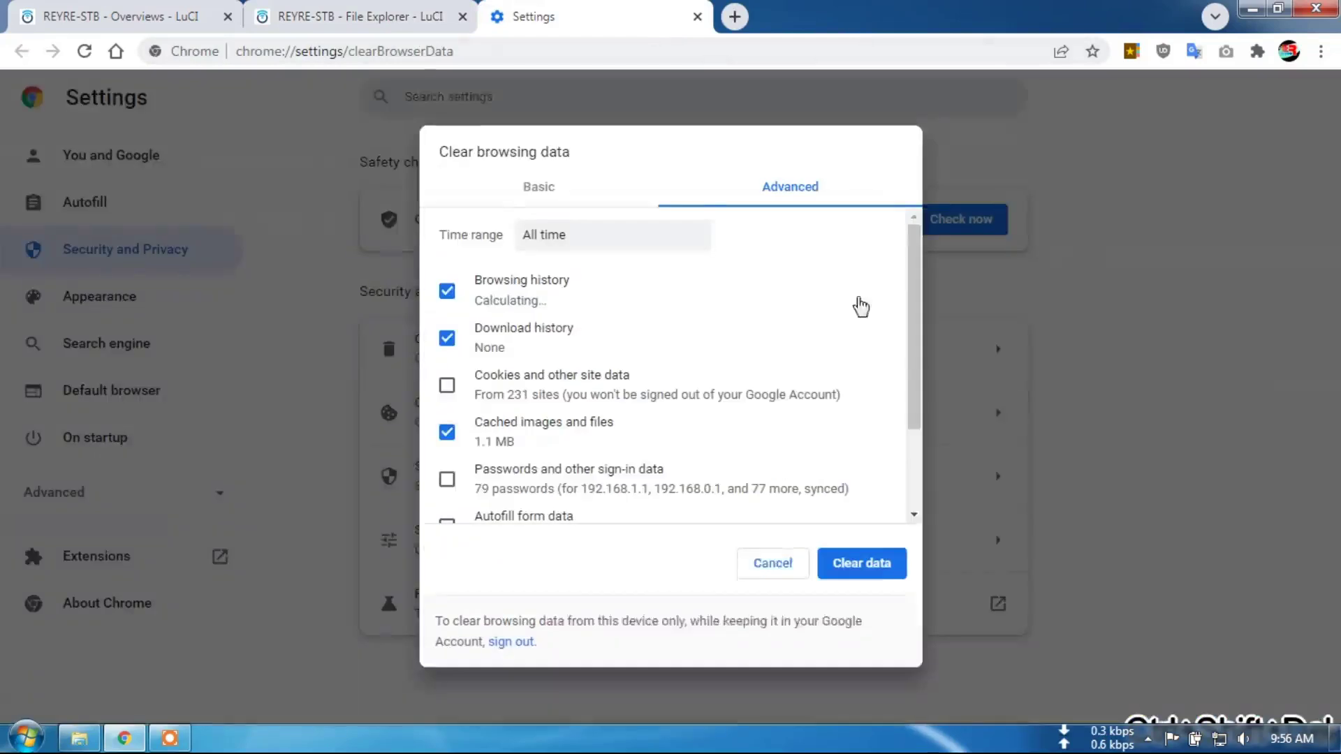
click(864, 531)
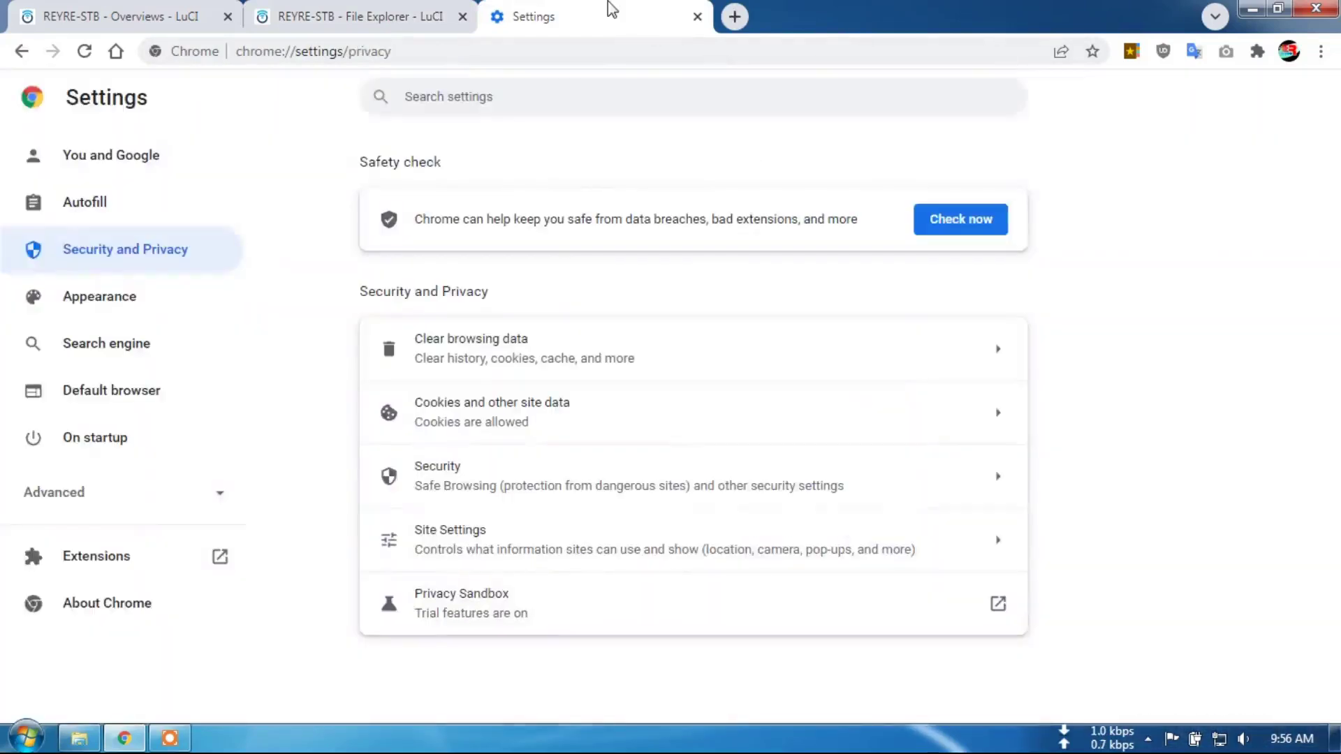
Step: Return to the OpenClash overview page and reload it to check the restored logos and navbar icon
click(341, 10)
key(ctrl+Page_Up)
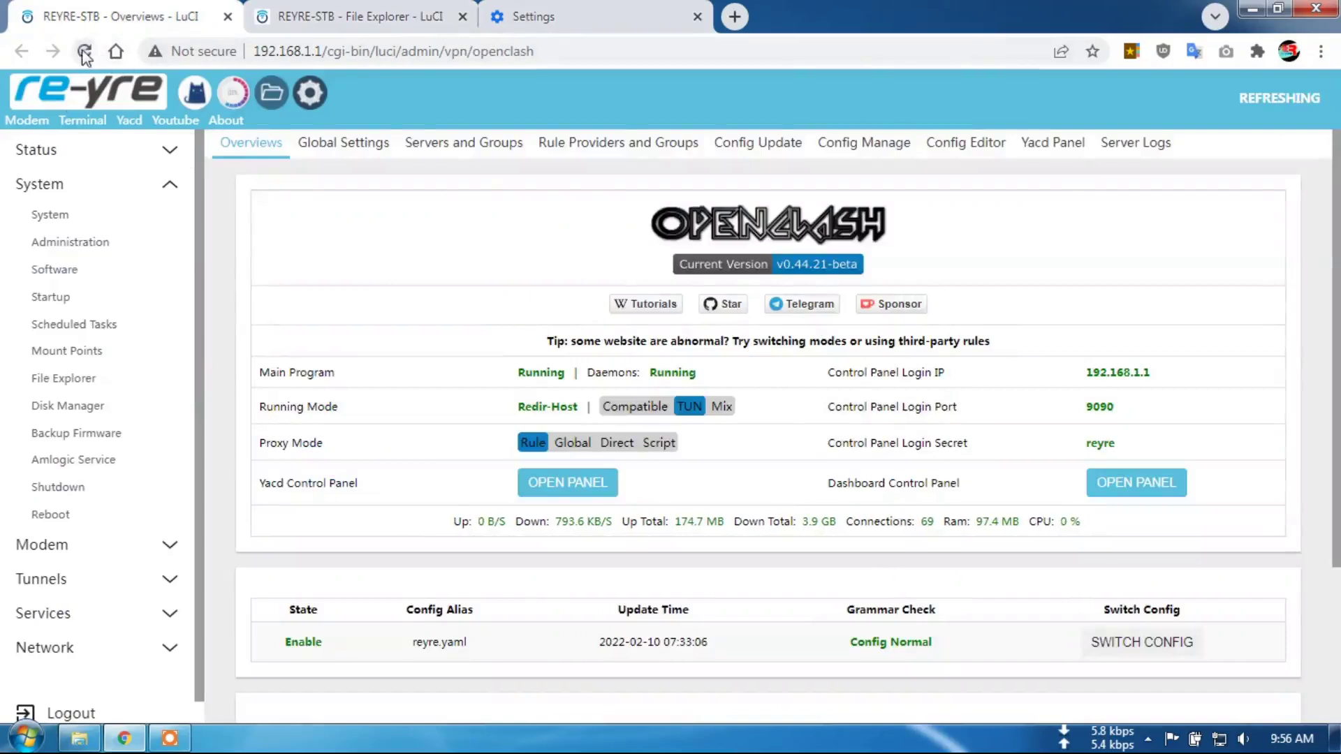
click(85, 52)
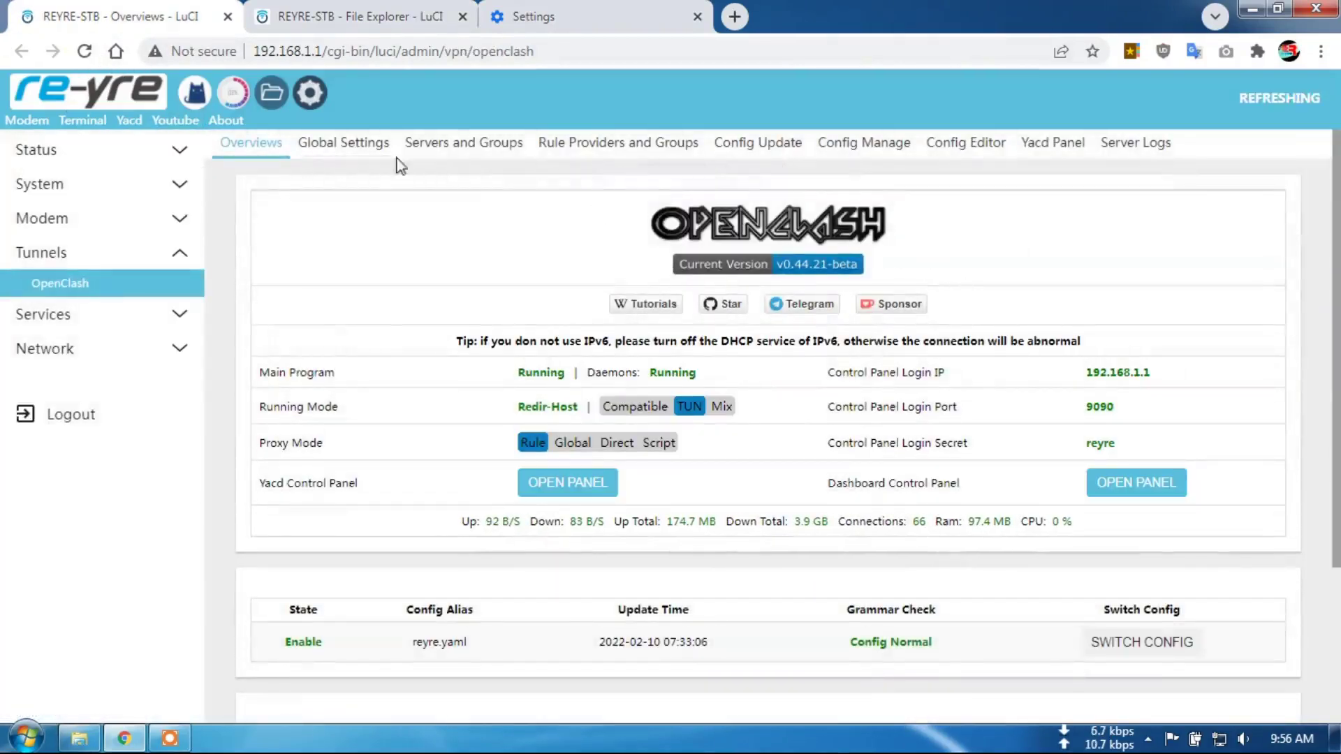
Step: Check the header logo's link by opening the LuCI status overview through it
right_click(70, 83)
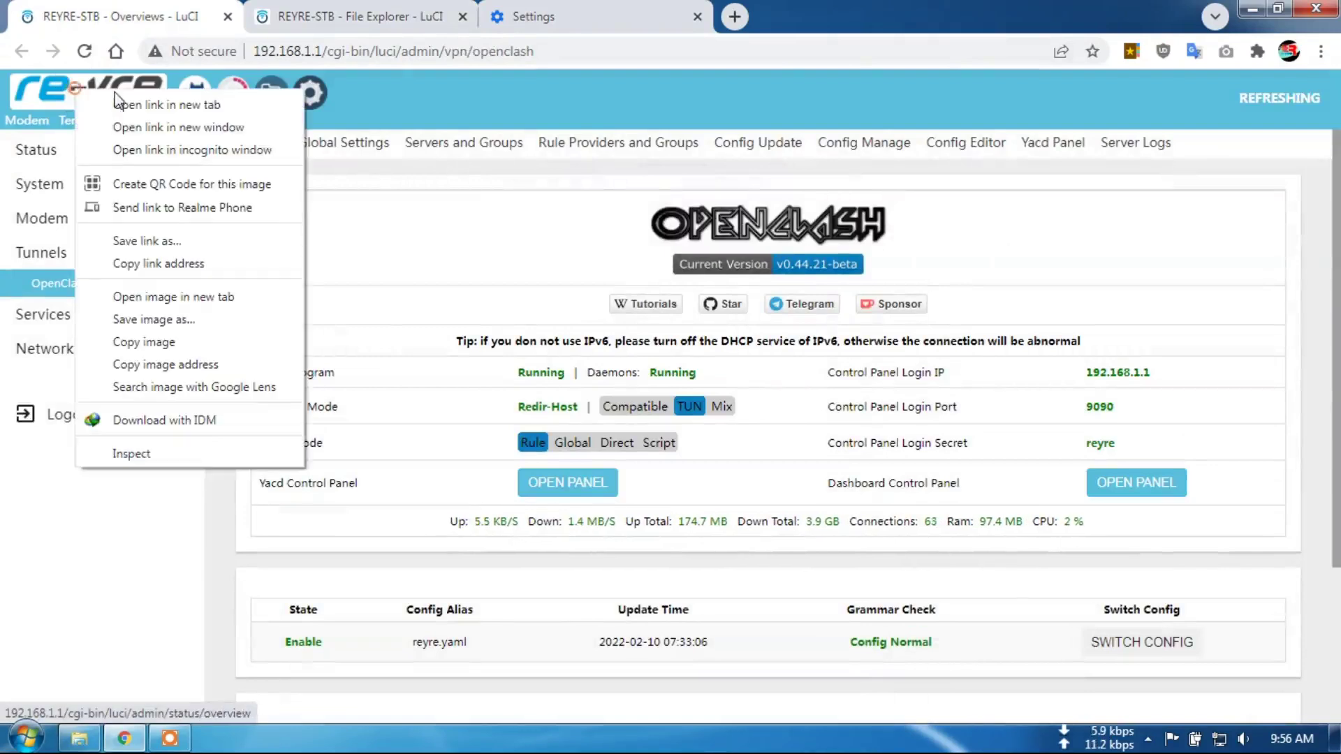
key(Escape)
click(119, 105)
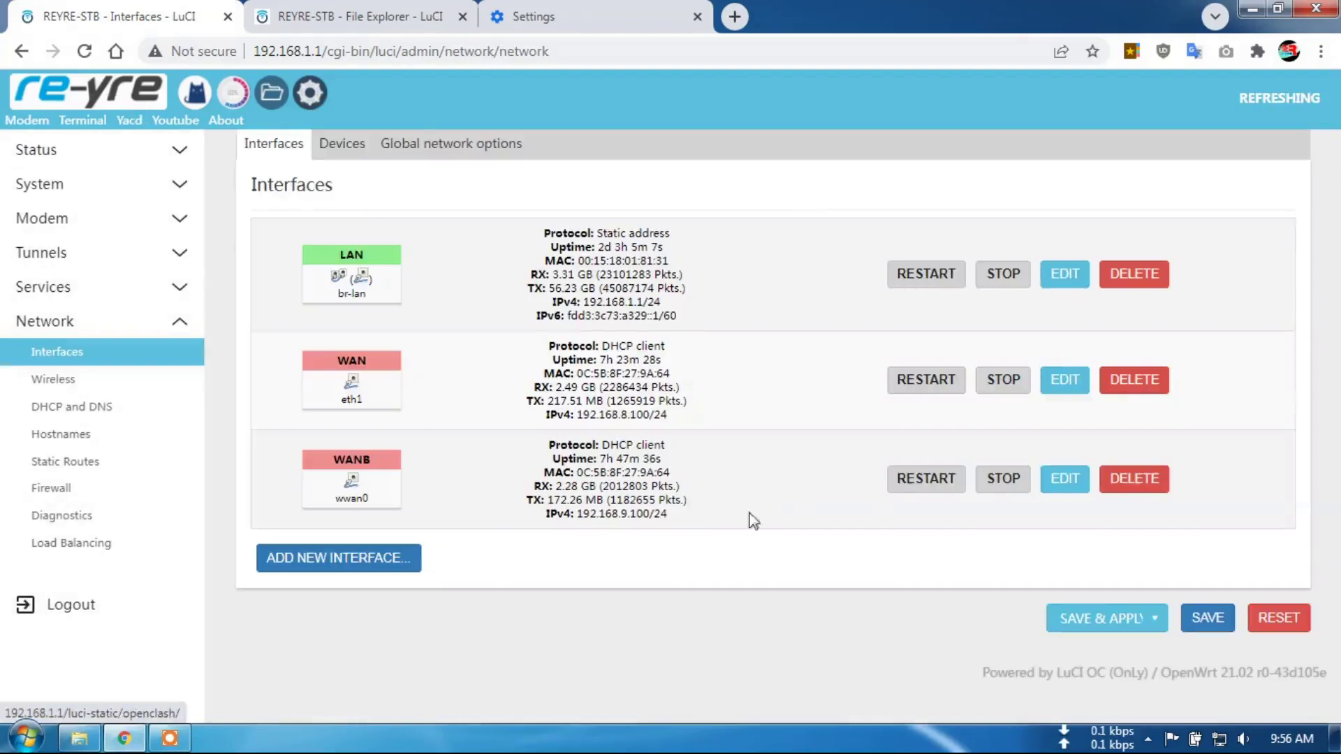
click(119, 95)
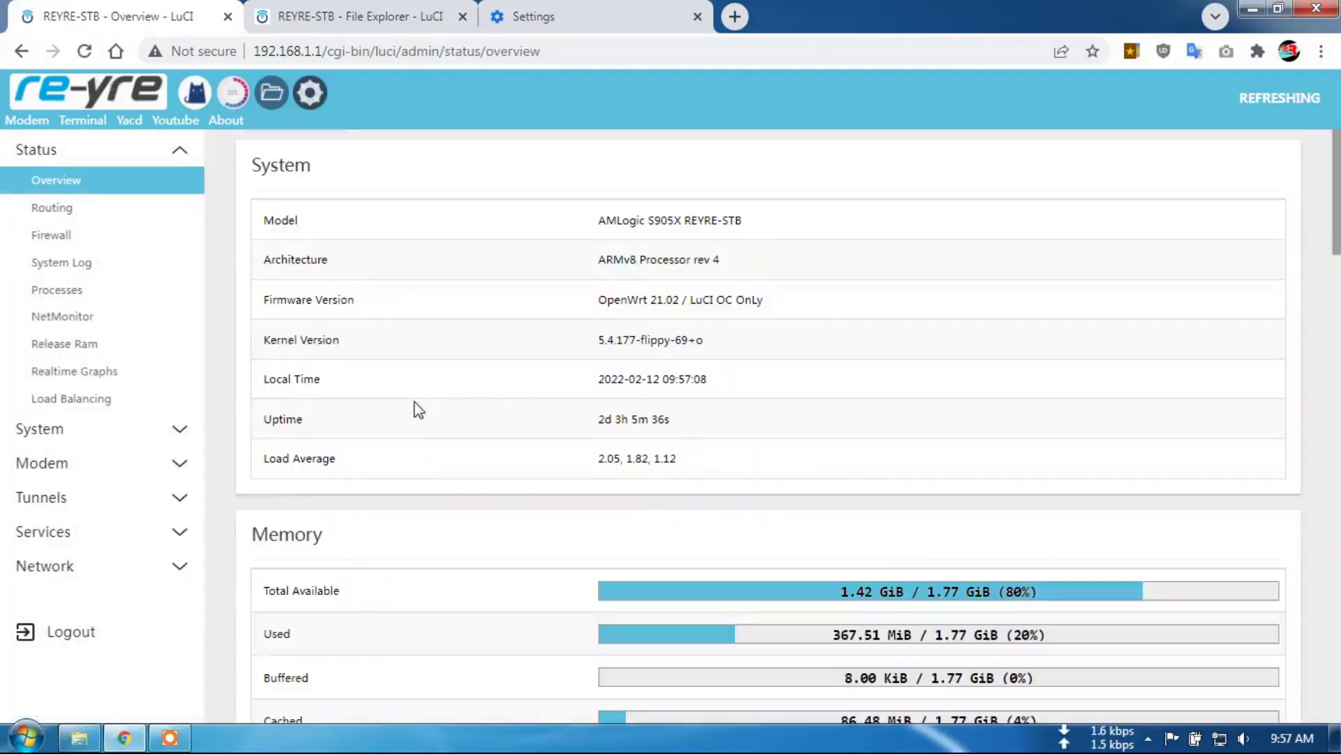
Step: Switch to Windows Explorer, open the downloaded material folder and check the image dimensions of explorer.png in its properties
click(96, 746)
double_click(389, 305)
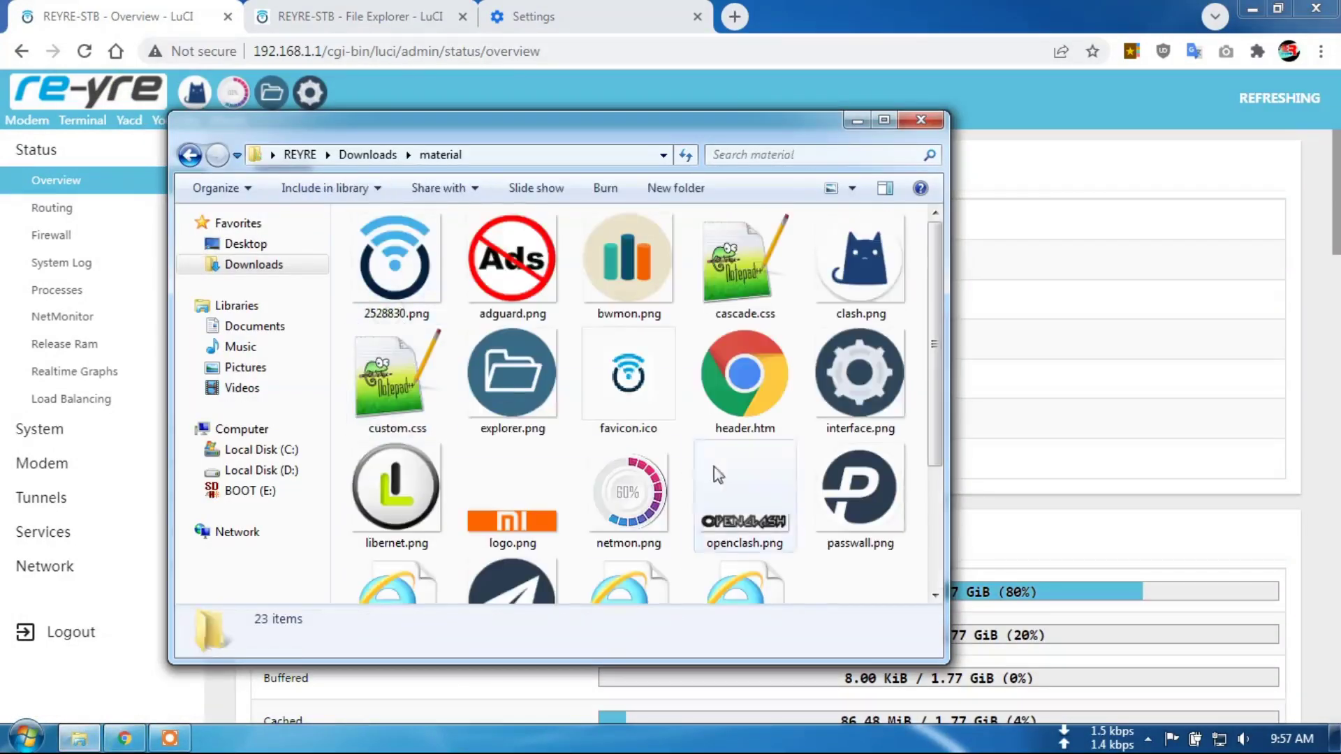
right_click(535, 381)
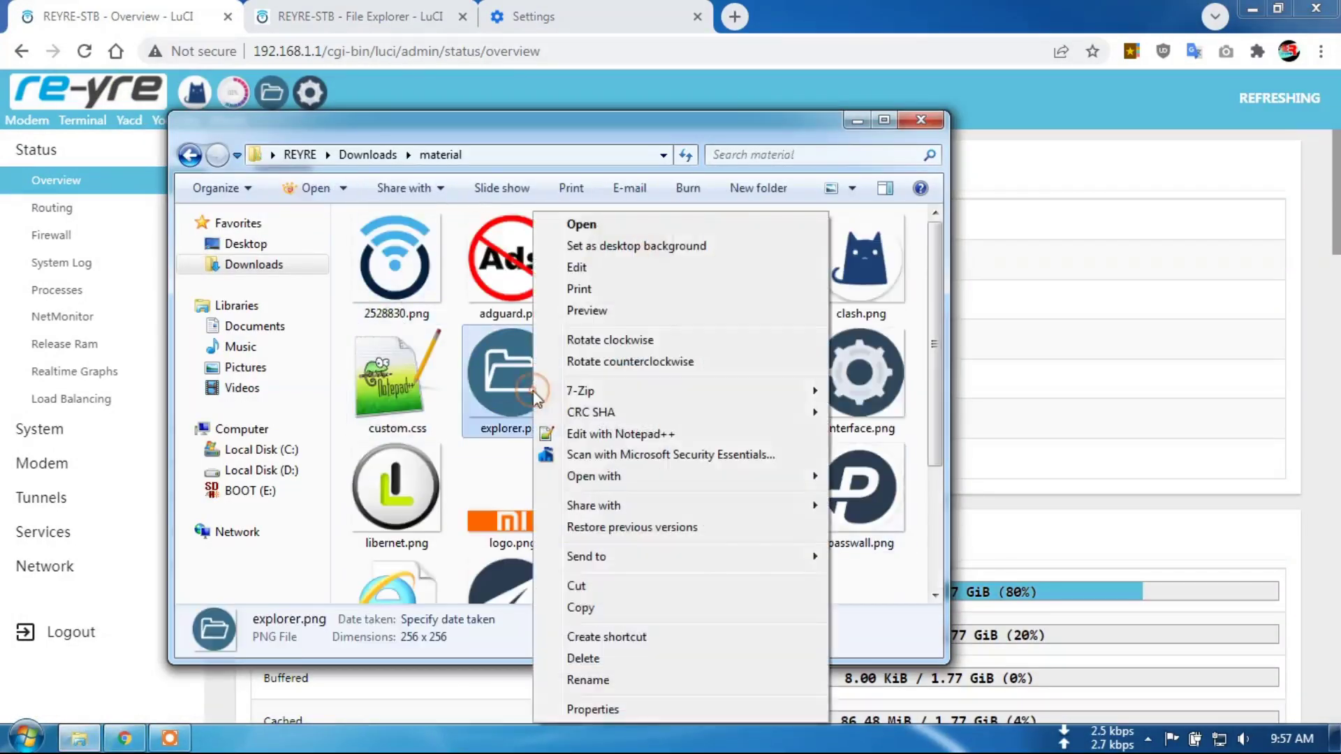
click(646, 711)
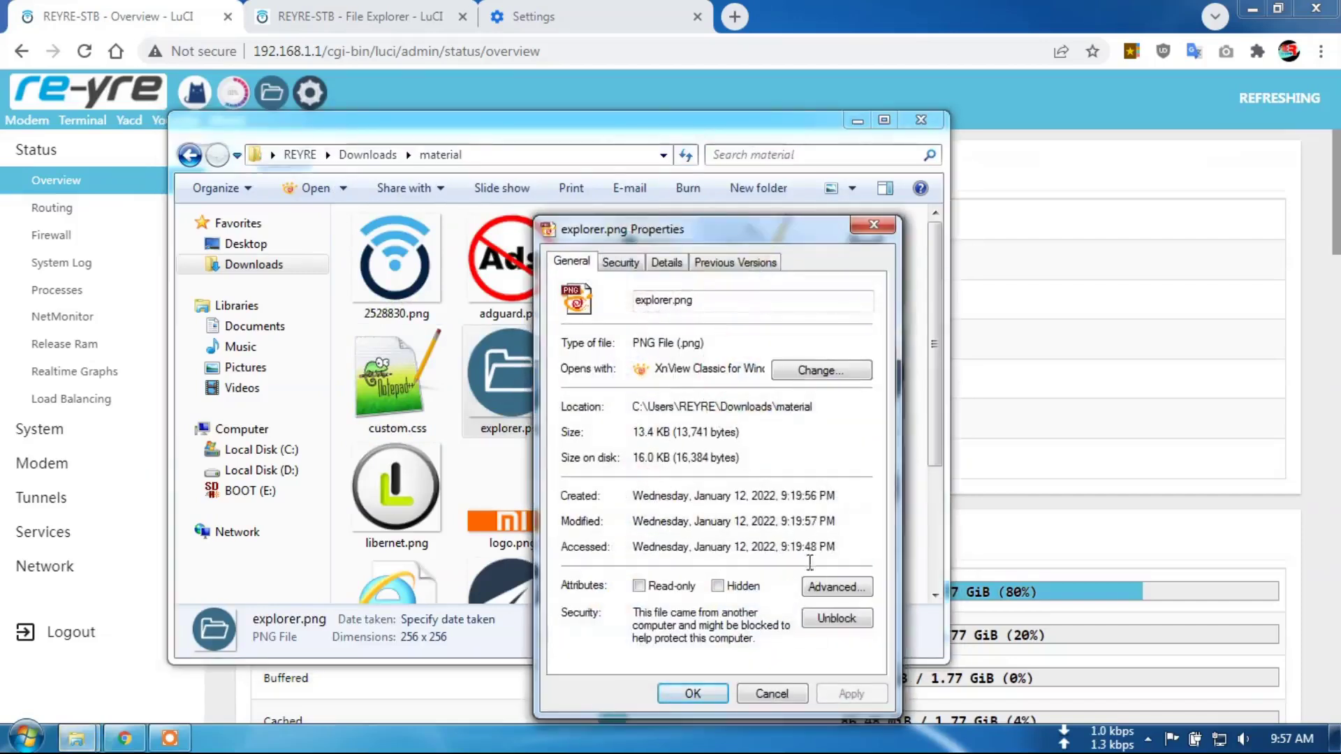
click(665, 263)
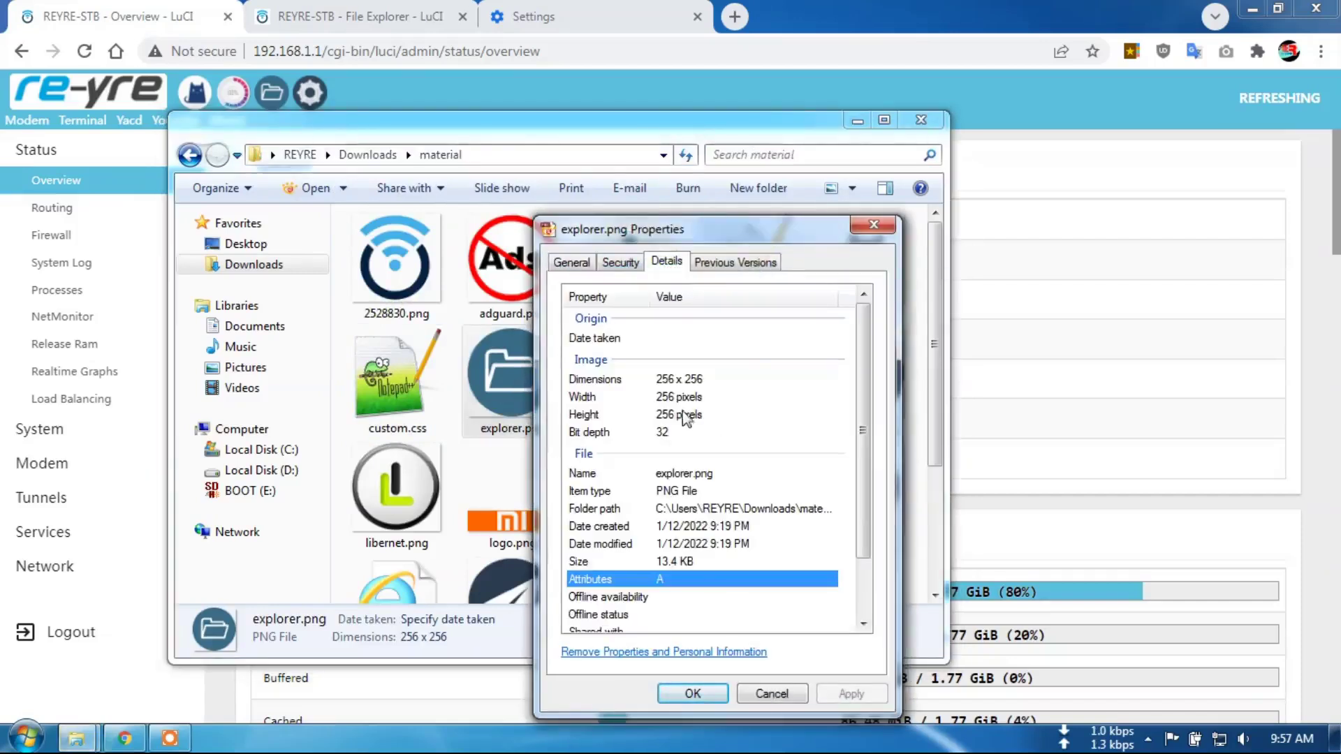
click(771, 693)
Step: Check the image dimensions of interface.png in its file properties
right_click(848, 391)
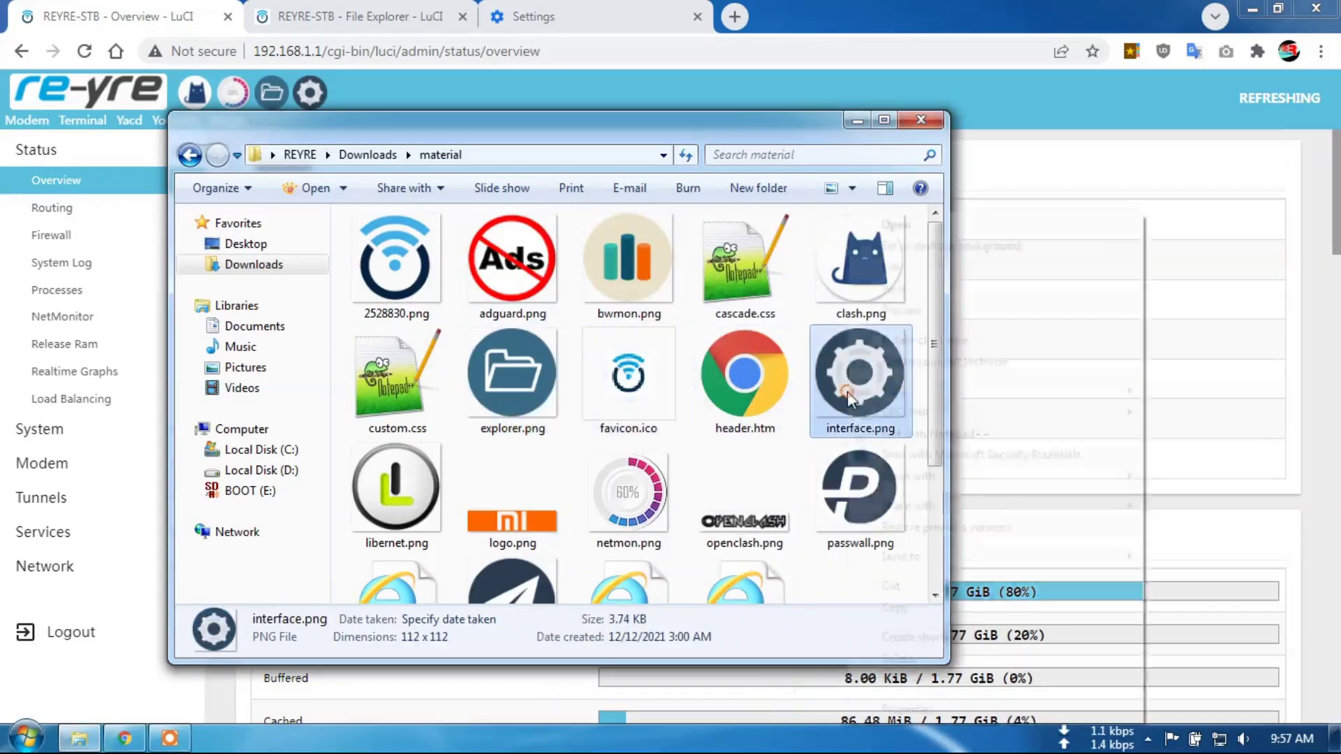
click(947, 706)
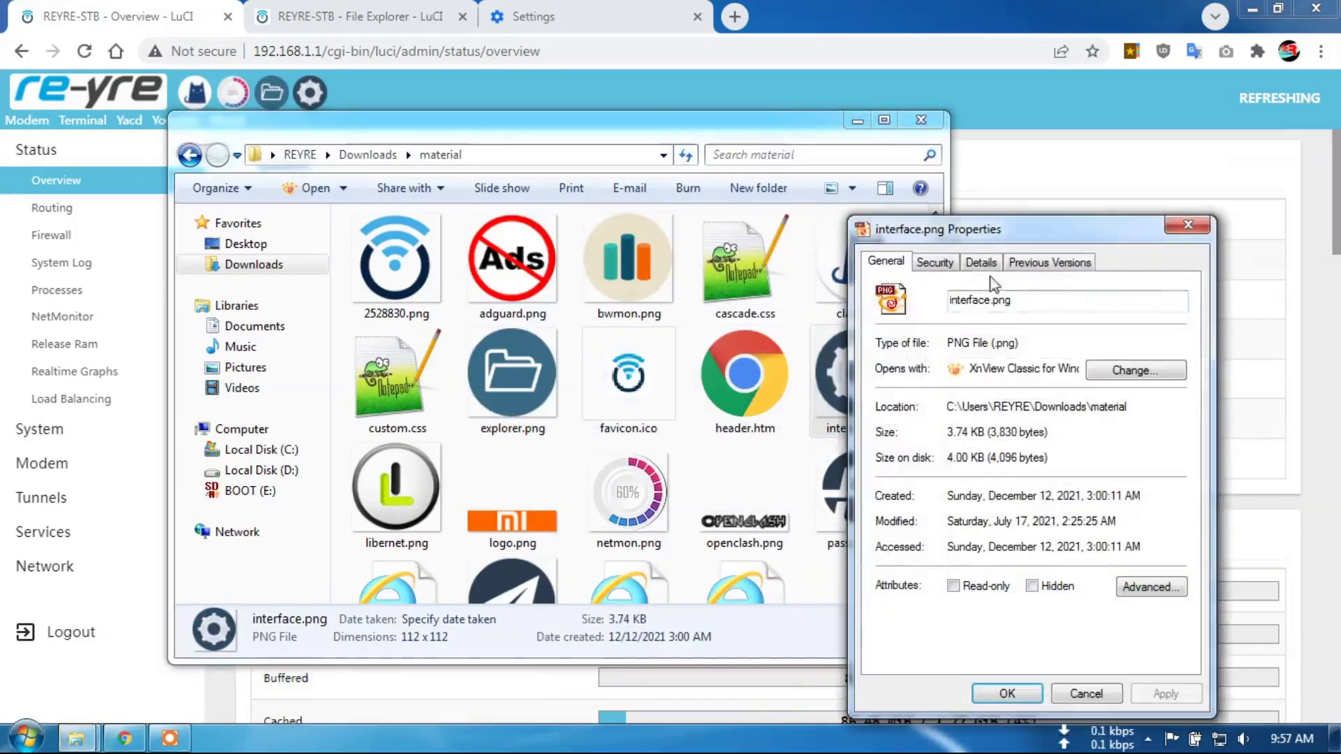
click(981, 263)
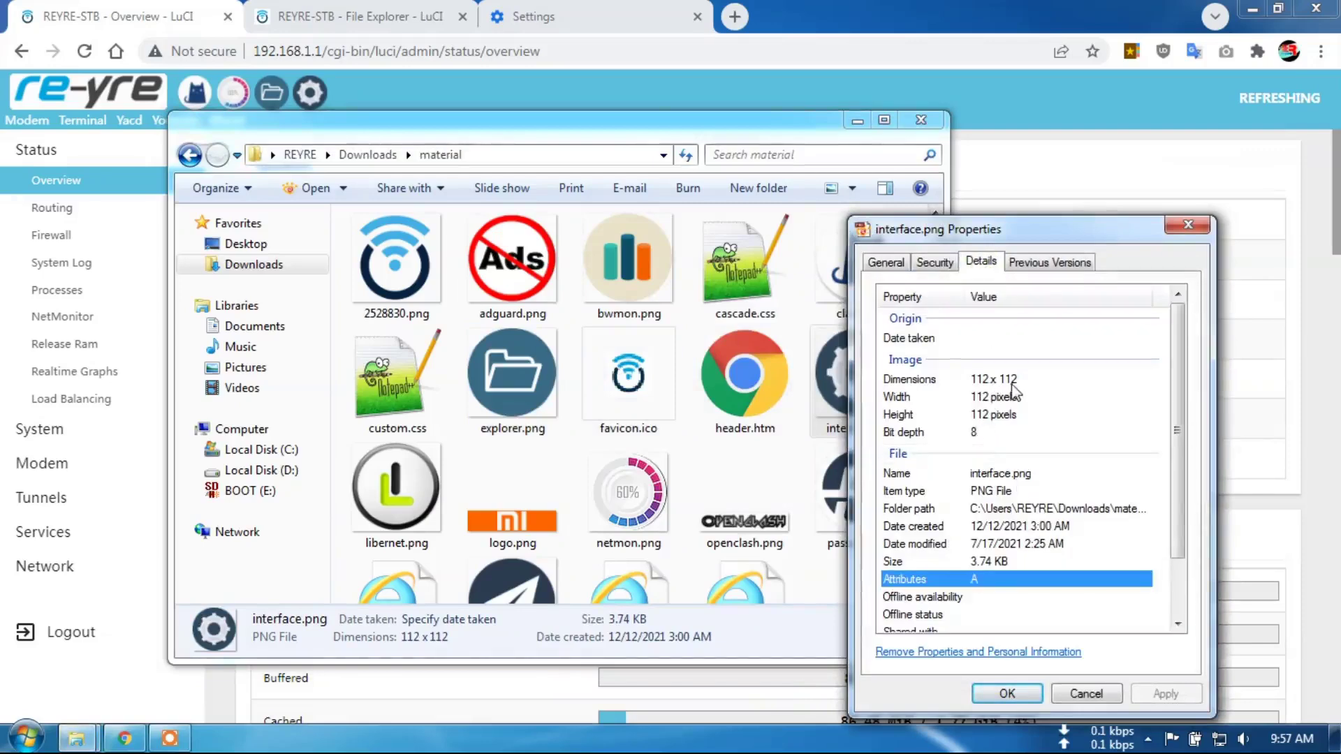
click(1109, 695)
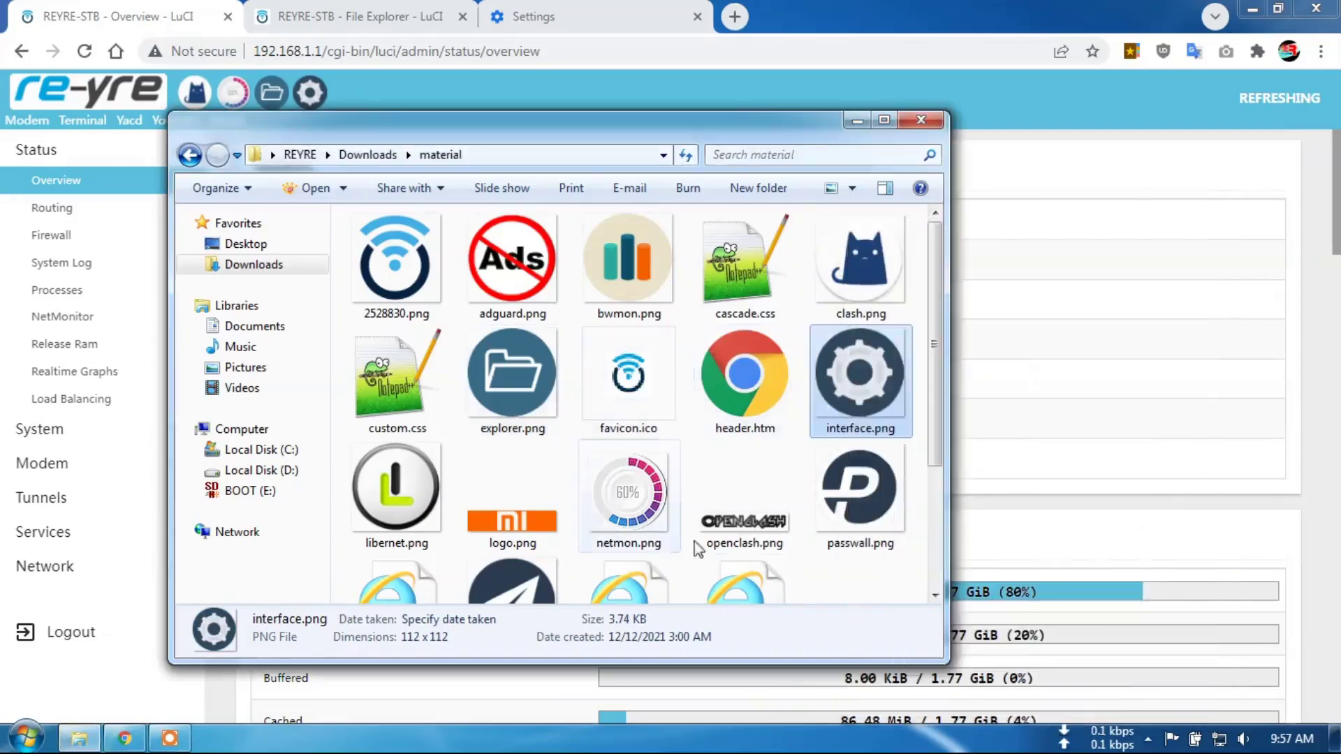
Step: Look at the LuCI header in the browser, return to the material folder and check the image dimensions of logo.png
click(207, 10)
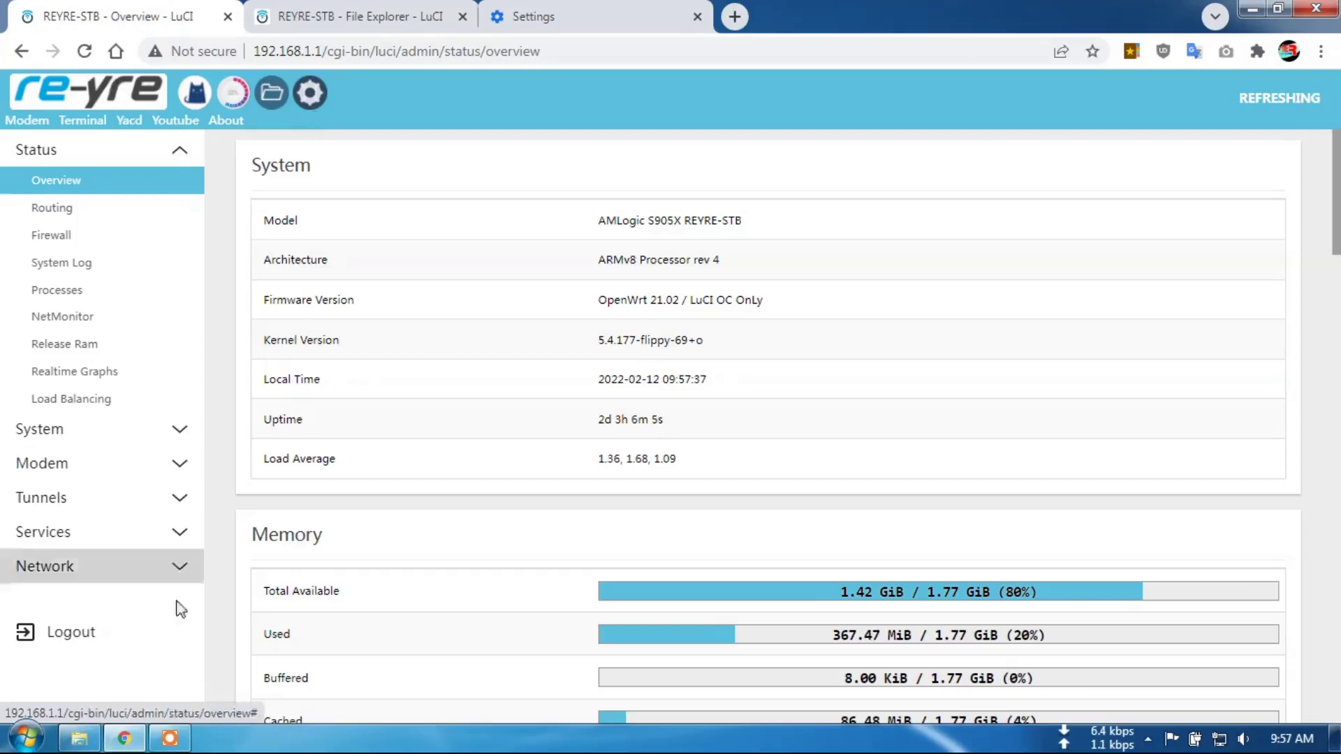
click(140, 745)
click(125, 738)
click(79, 739)
right_click(528, 532)
click(600, 518)
click(660, 262)
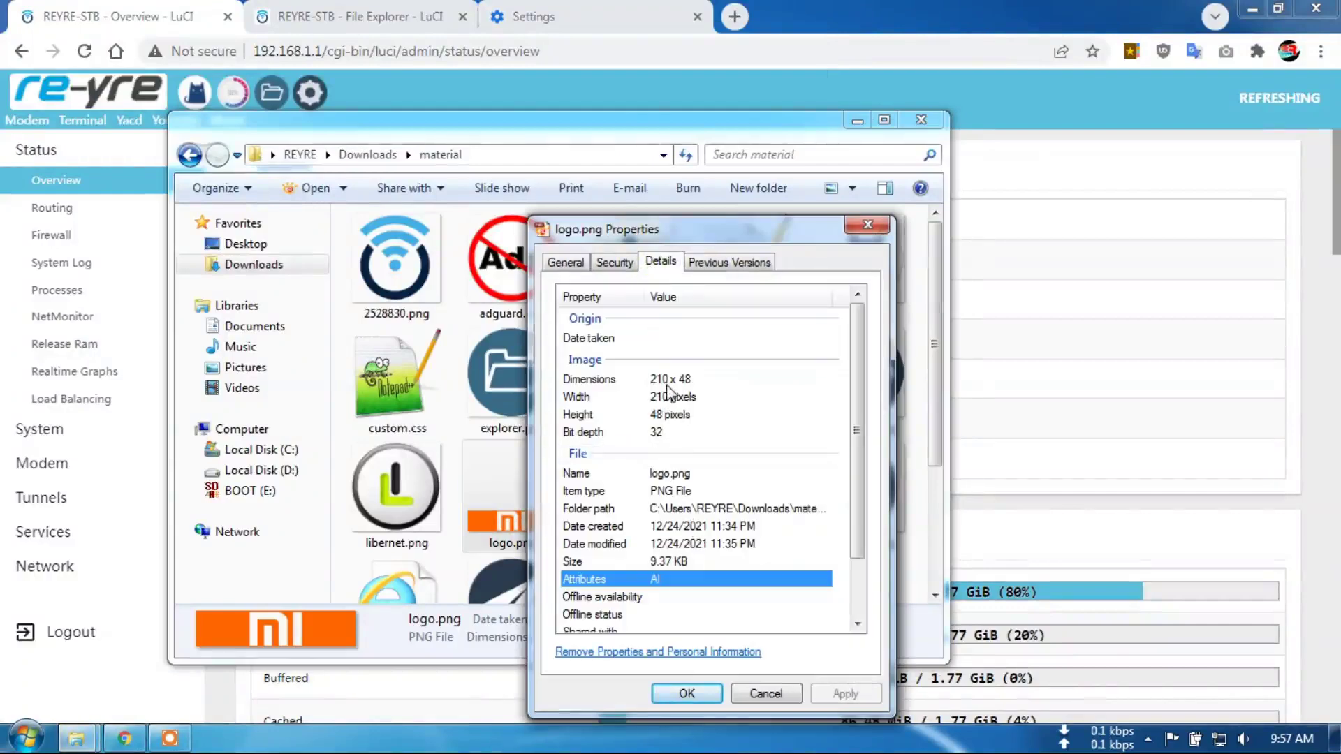
click(766, 694)
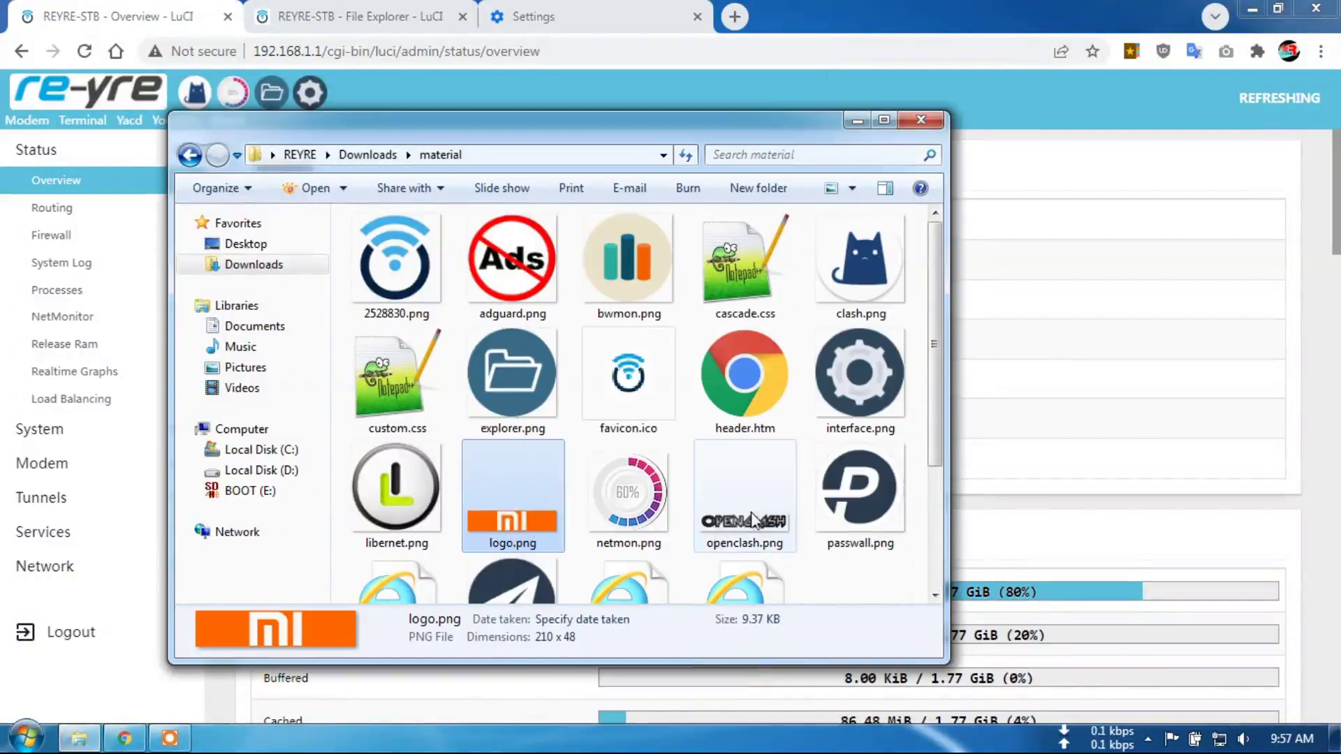
Step: Check the image dimensions of the re-yre logo file tomatousb.png in its properties
scroll(931, 434, down, 2)
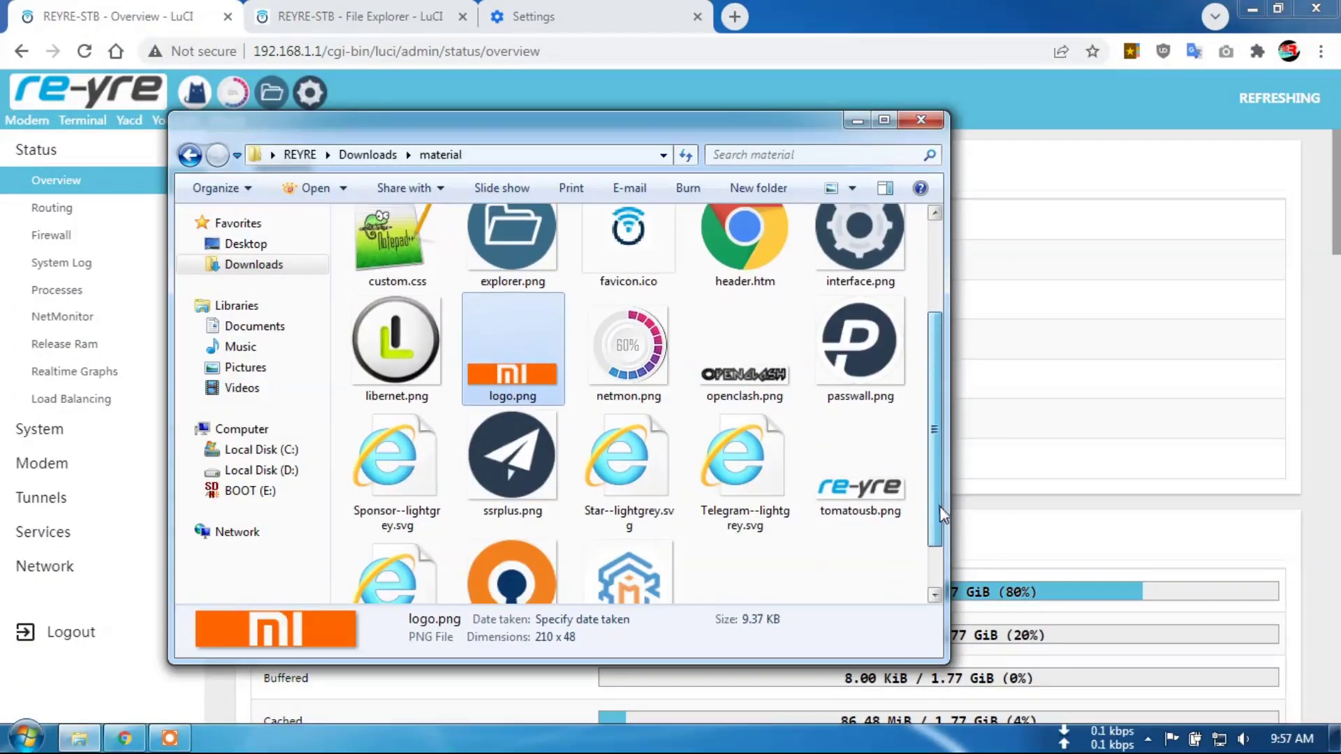
click(861, 482)
right_click(868, 489)
click(926, 709)
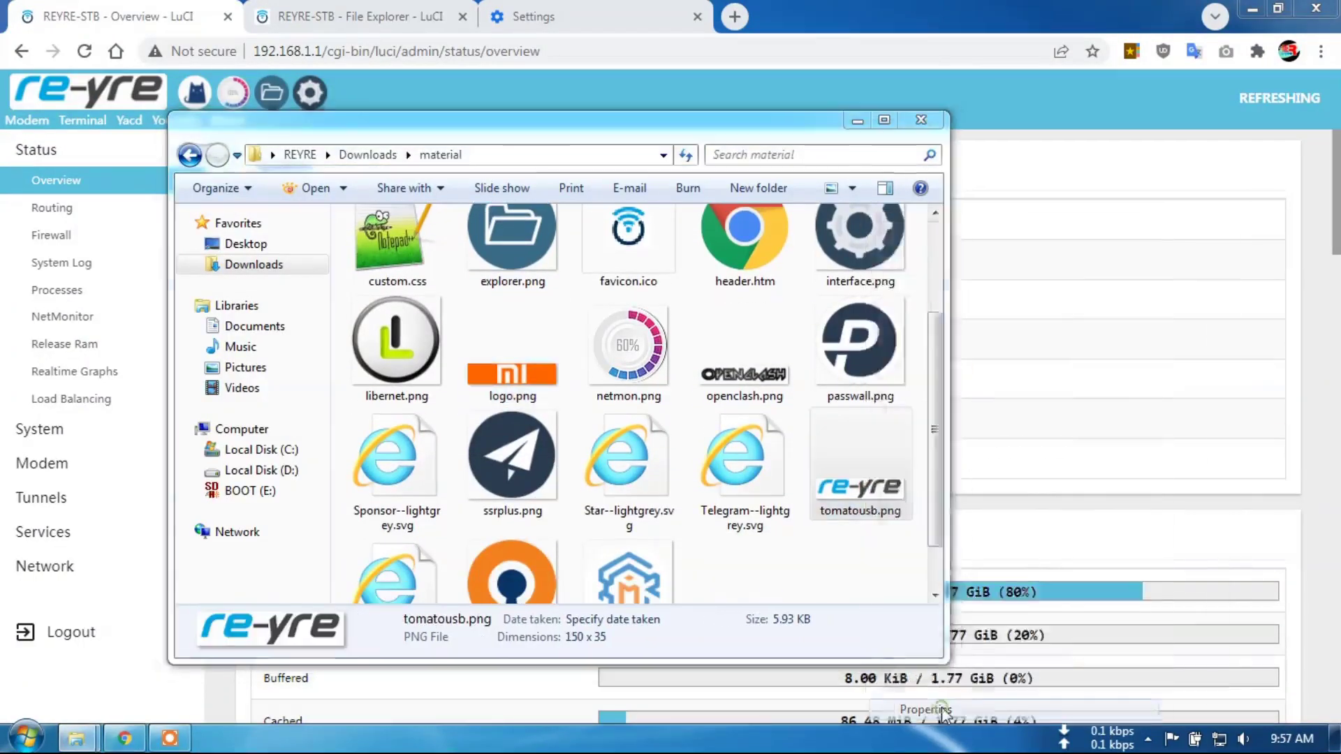
click(999, 262)
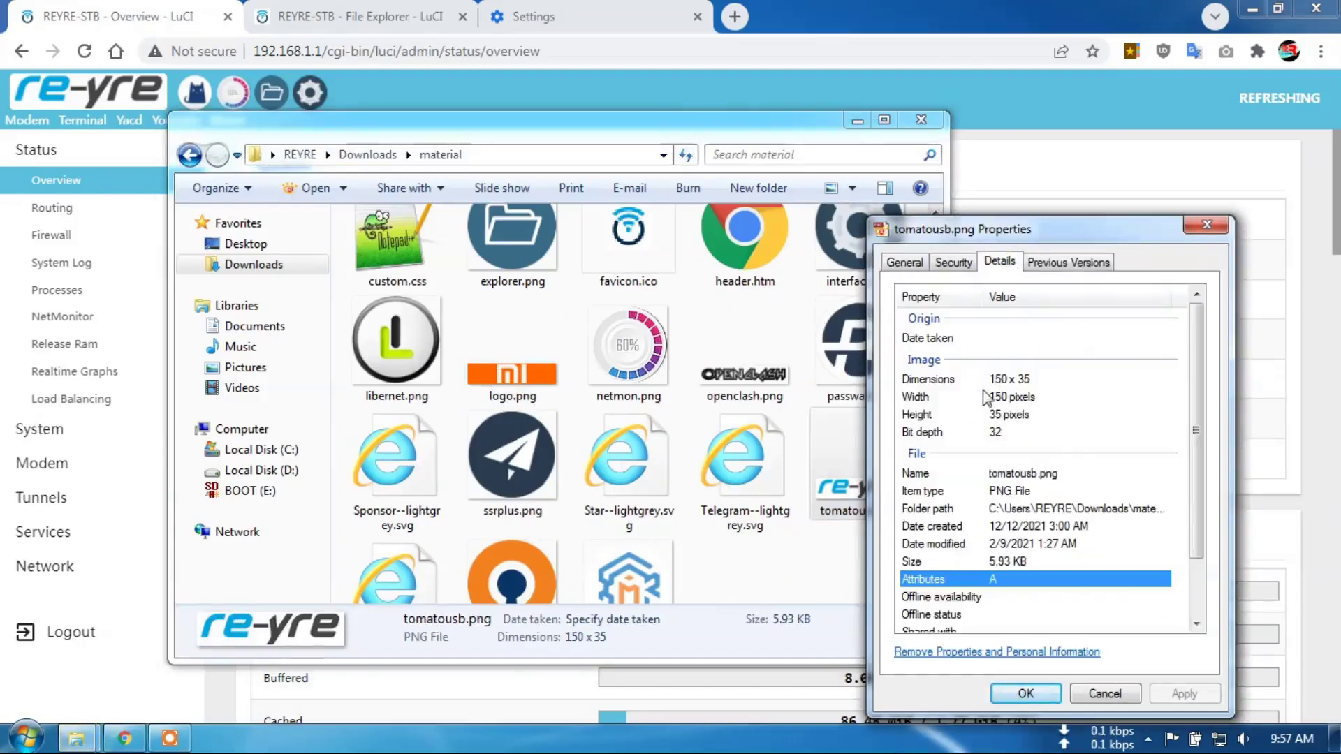
click(1105, 695)
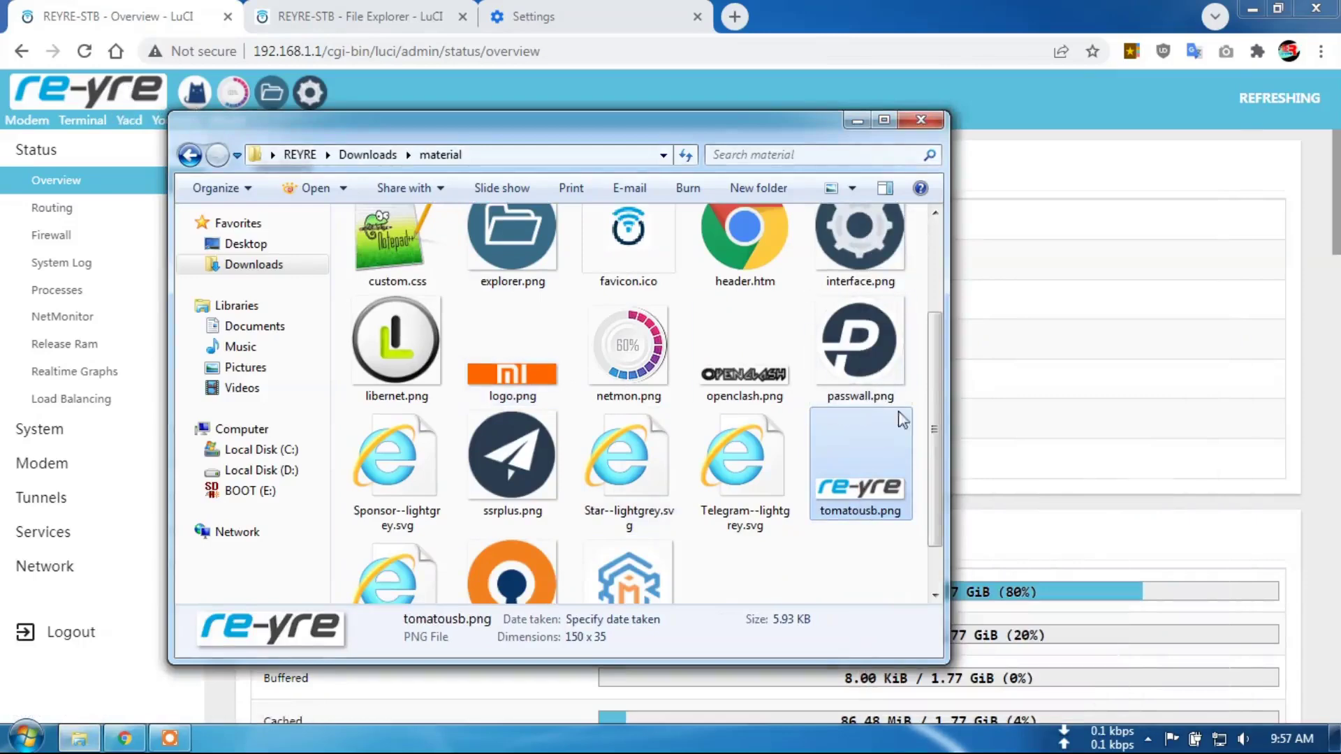
Step: Preview openclash.png in the image viewer, close it and check the file's image dimensions in its properties
scroll(866, 420, up, 1)
right_click(749, 419)
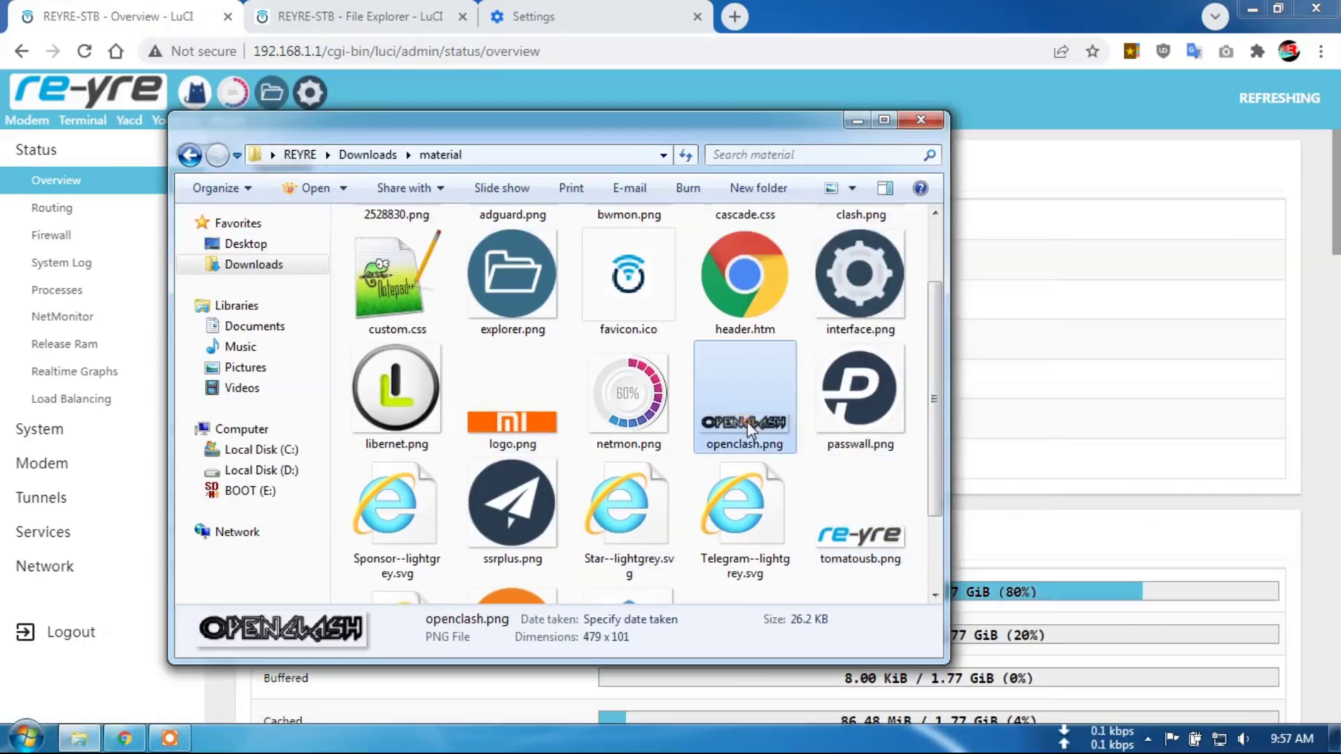
double_click(724, 432)
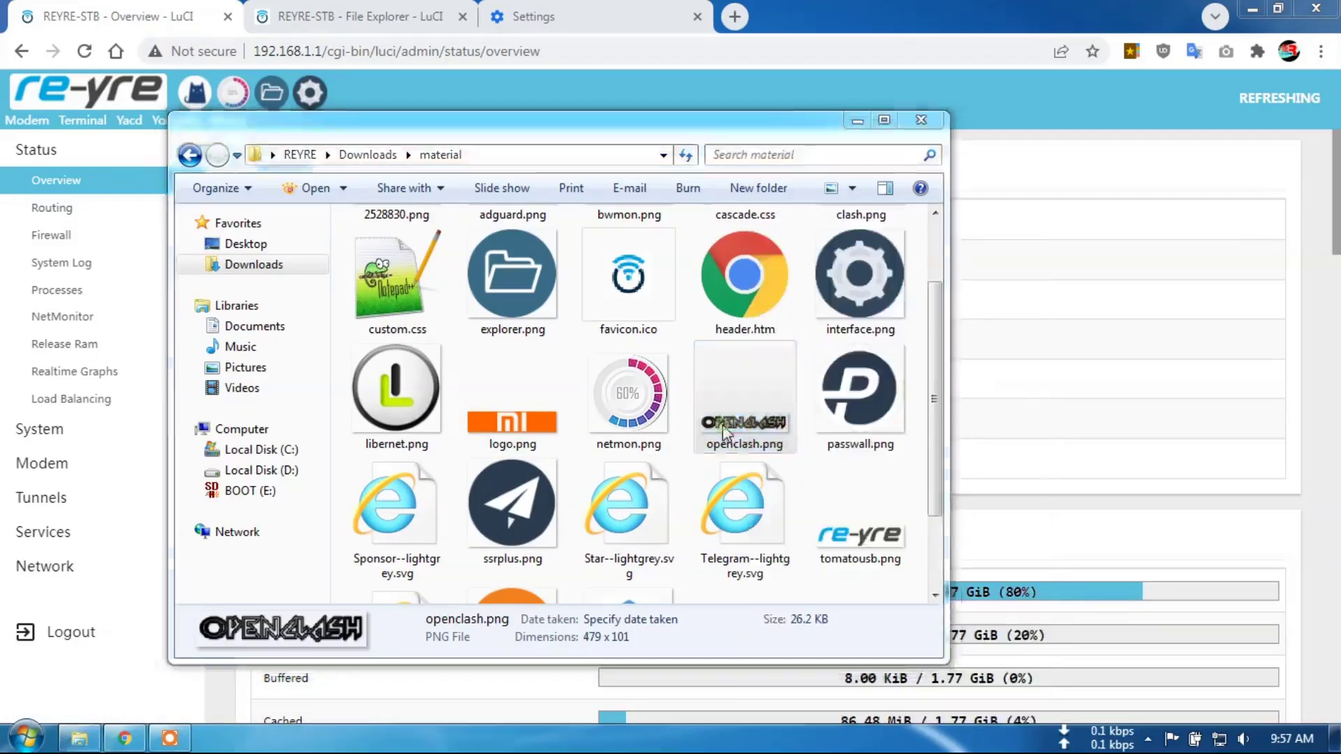
click(1317, 8)
right_click(781, 417)
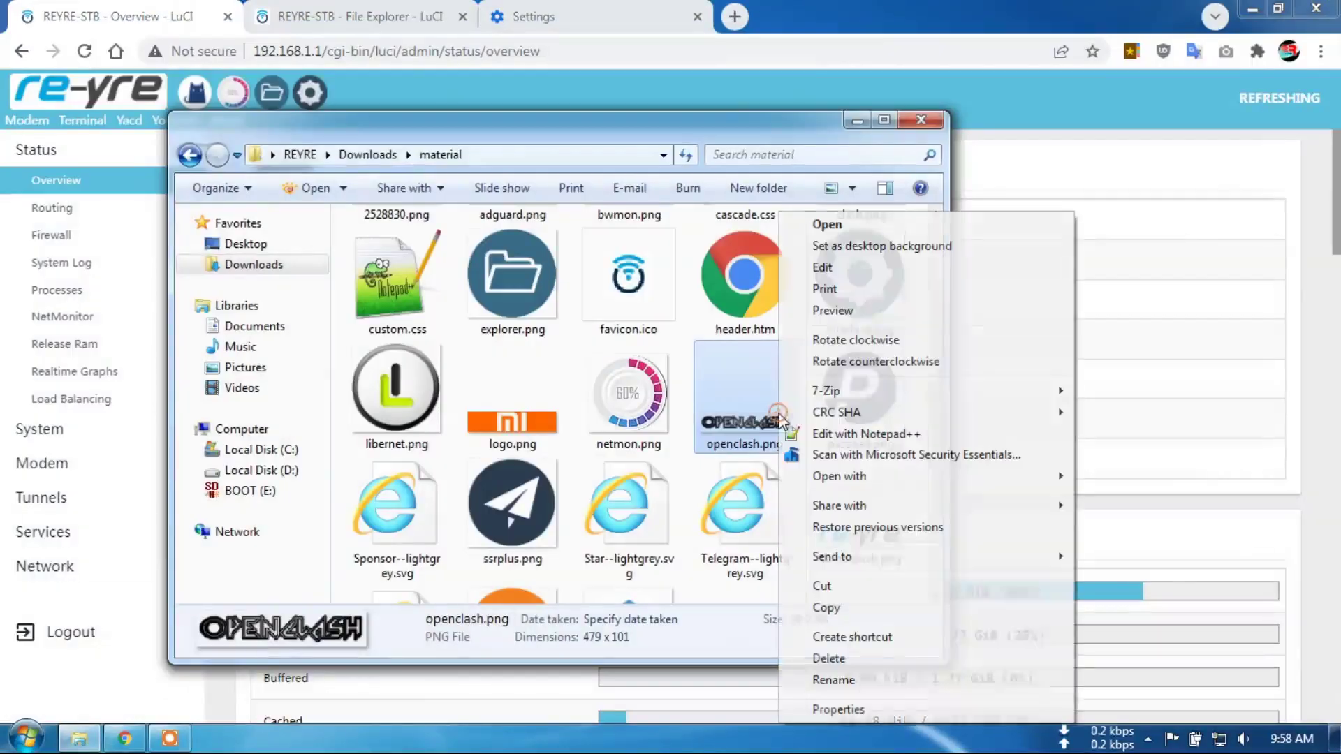
click(837, 709)
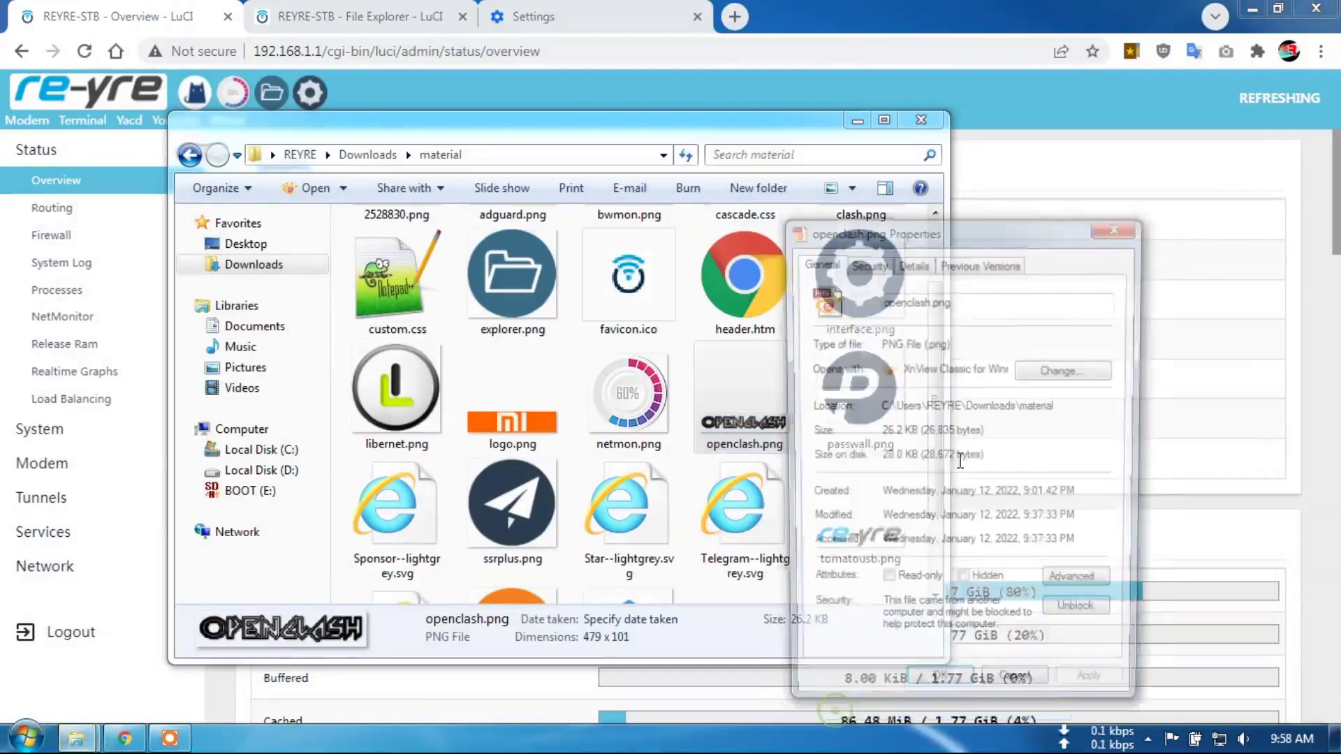
click(912, 261)
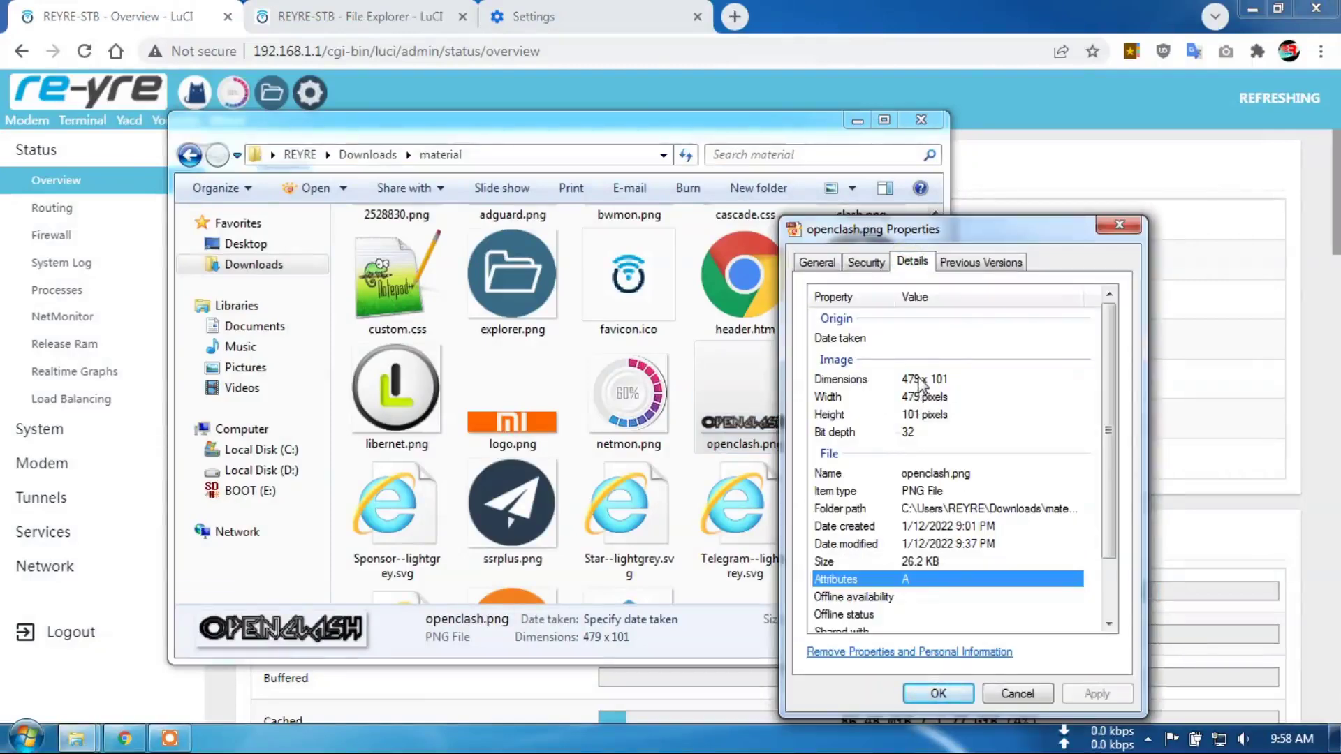
click(1017, 694)
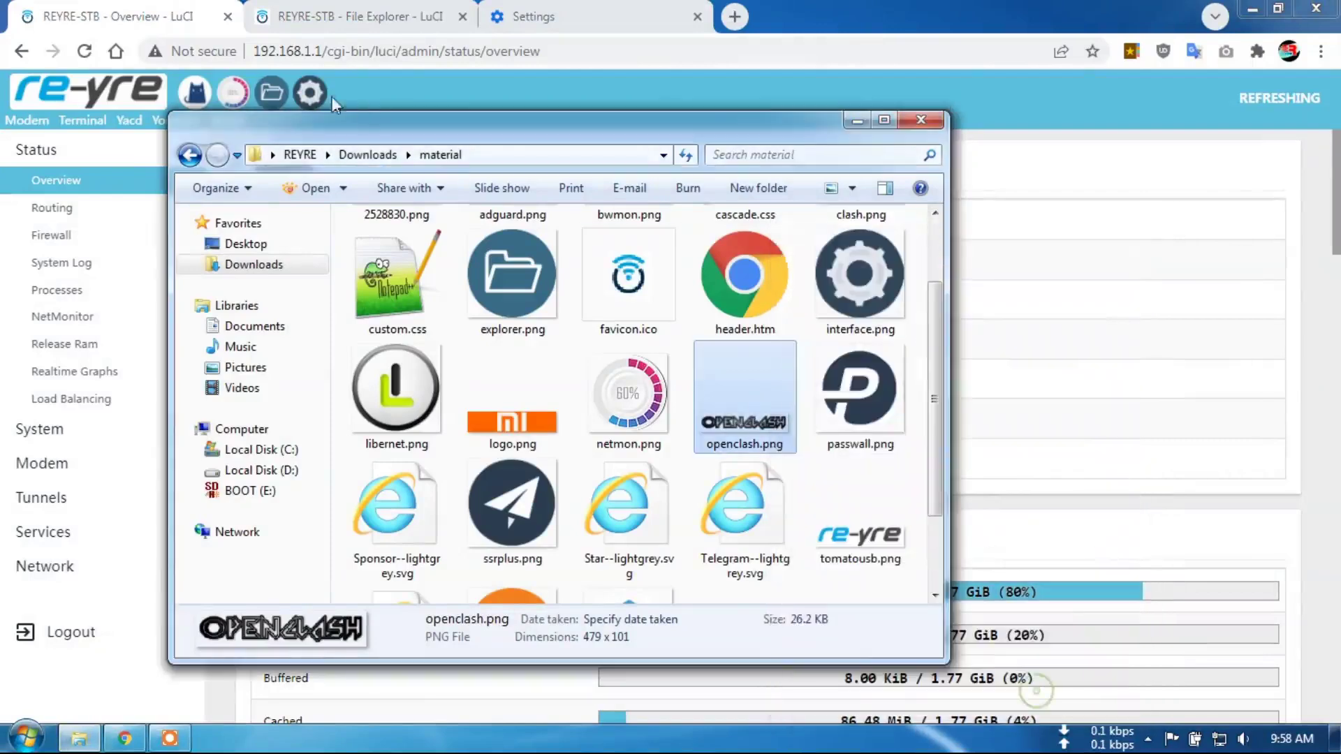
Step: Switch back to the browser and open the page linked from the Clash cat icon in the LuCI header
click(166, 27)
click(195, 98)
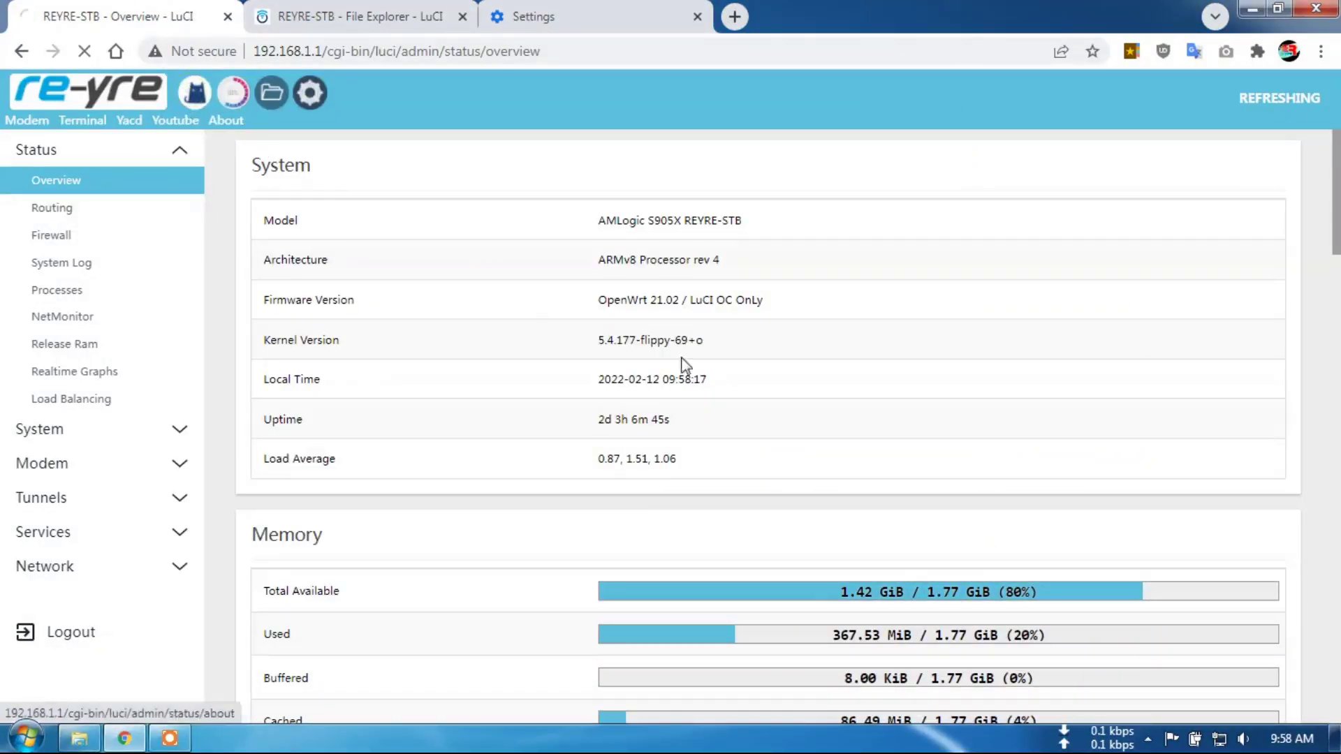